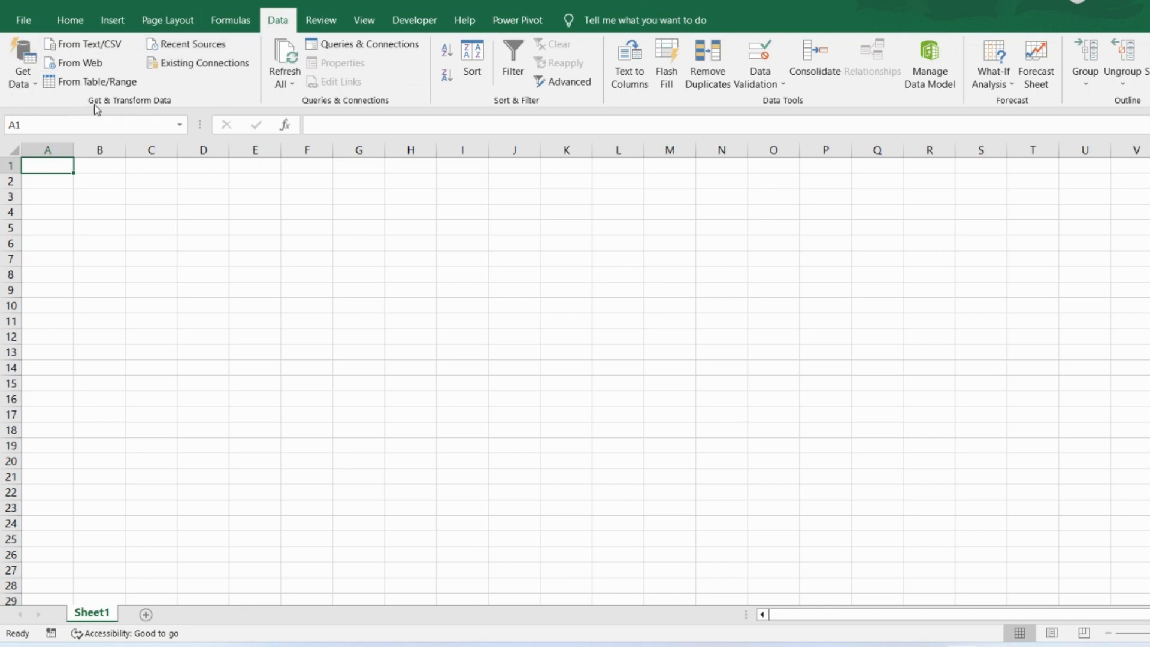
- Import Sheet1 from the EmployeeDetails2 Excel workbook on the Desktop and open it for transformation in the Power Query Editor
{"action": "left_click", "coordinate": [34, 84]}
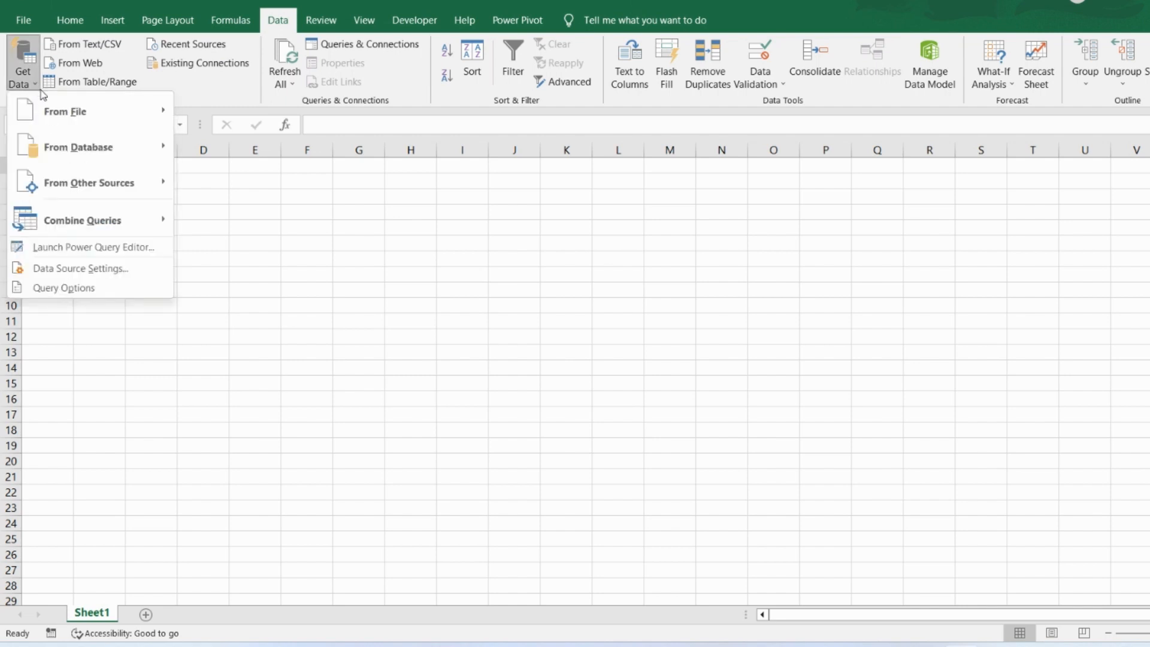
{"action": "mouse_move", "coordinate": [111, 105]}
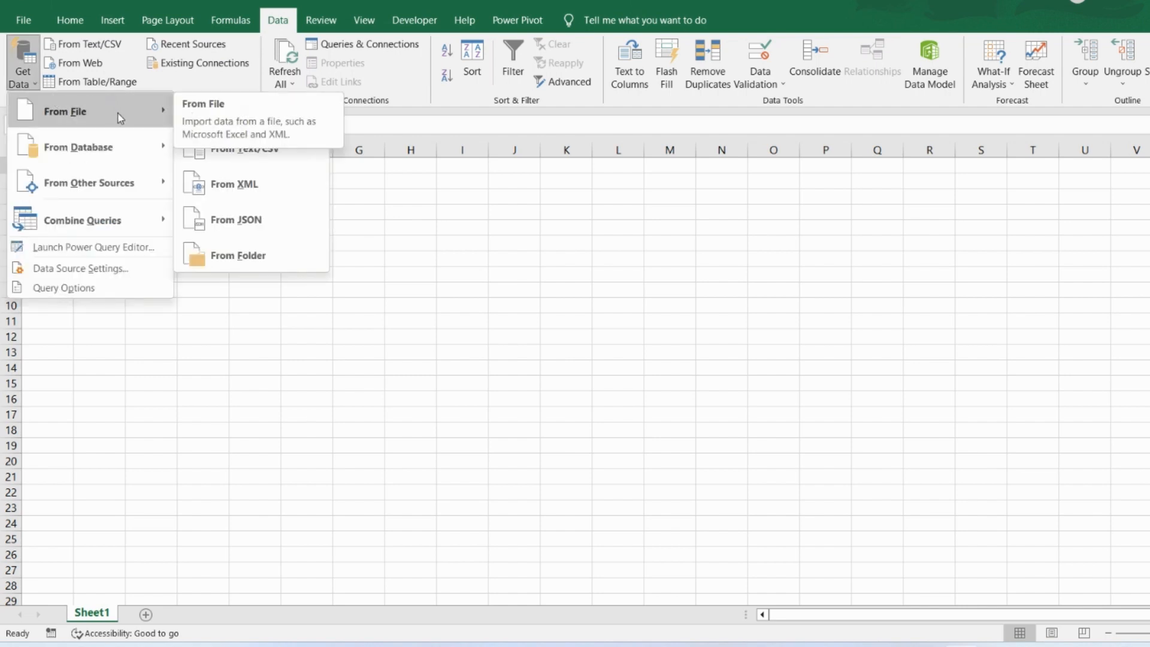
{"action": "mouse_move", "coordinate": [117, 157]}
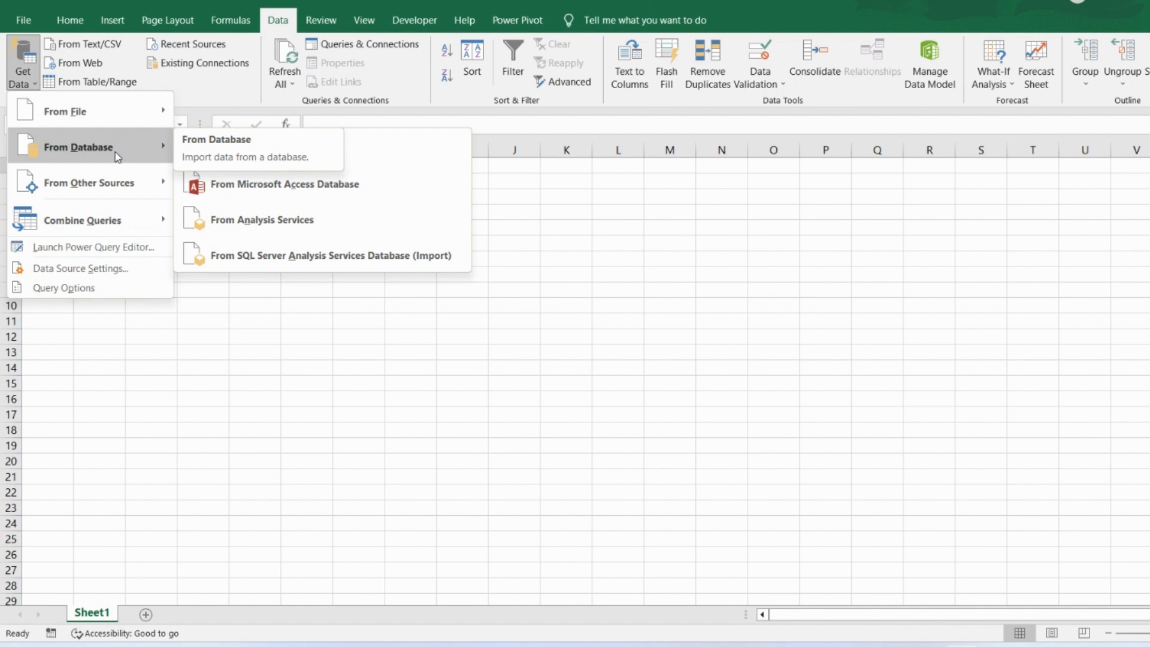
{"action": "mouse_move", "coordinate": [121, 182]}
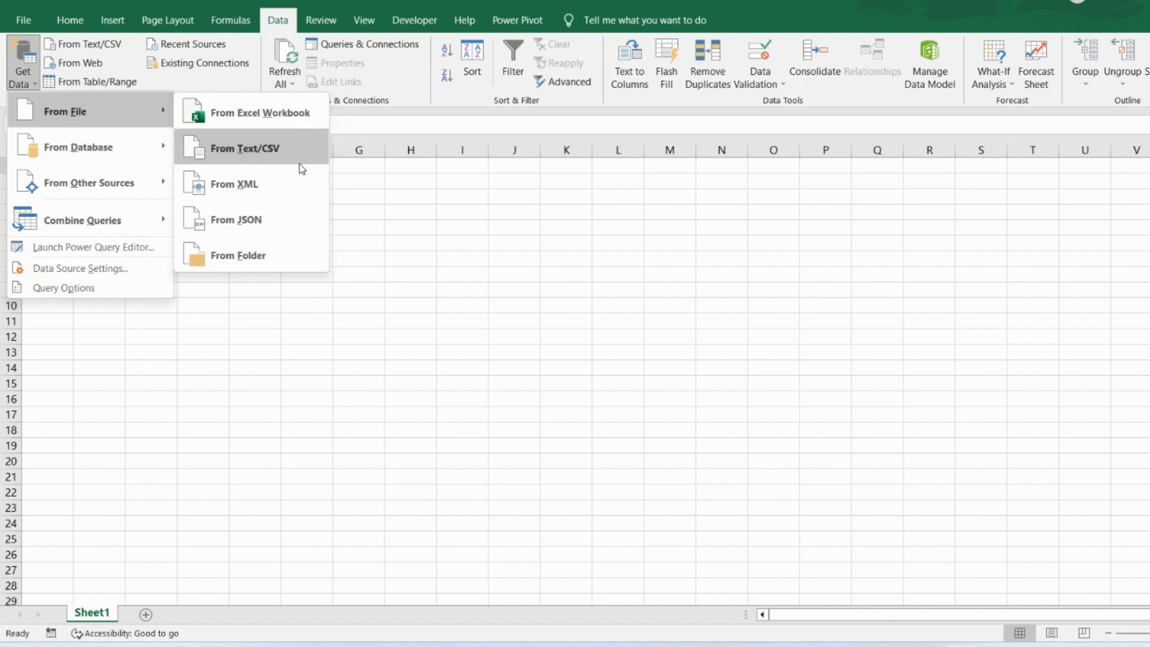
{"action": "left_click", "coordinate": [242, 117]}
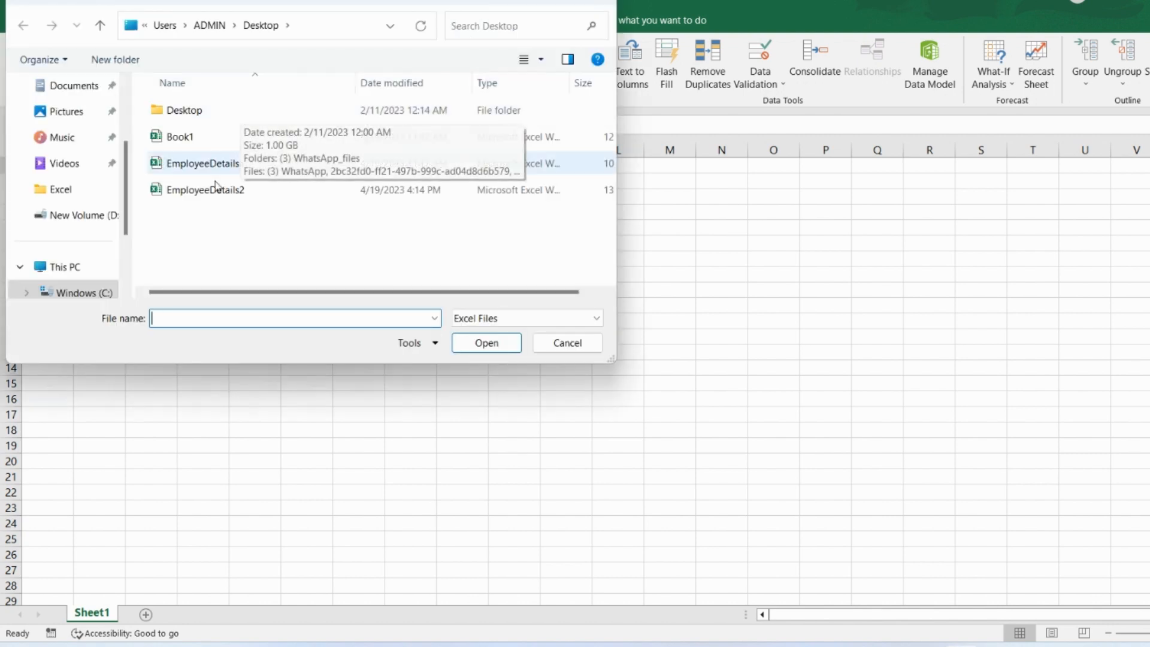
{"action": "left_click", "coordinate": [160, 195]}
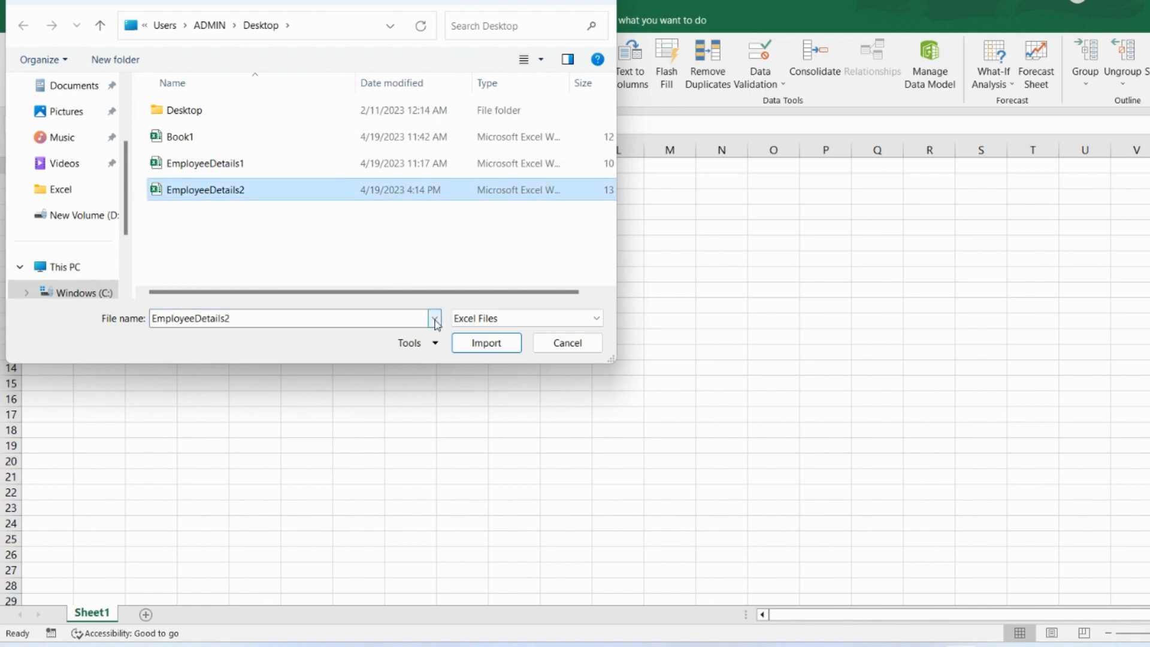
{"action": "left_click", "coordinate": [475, 346]}
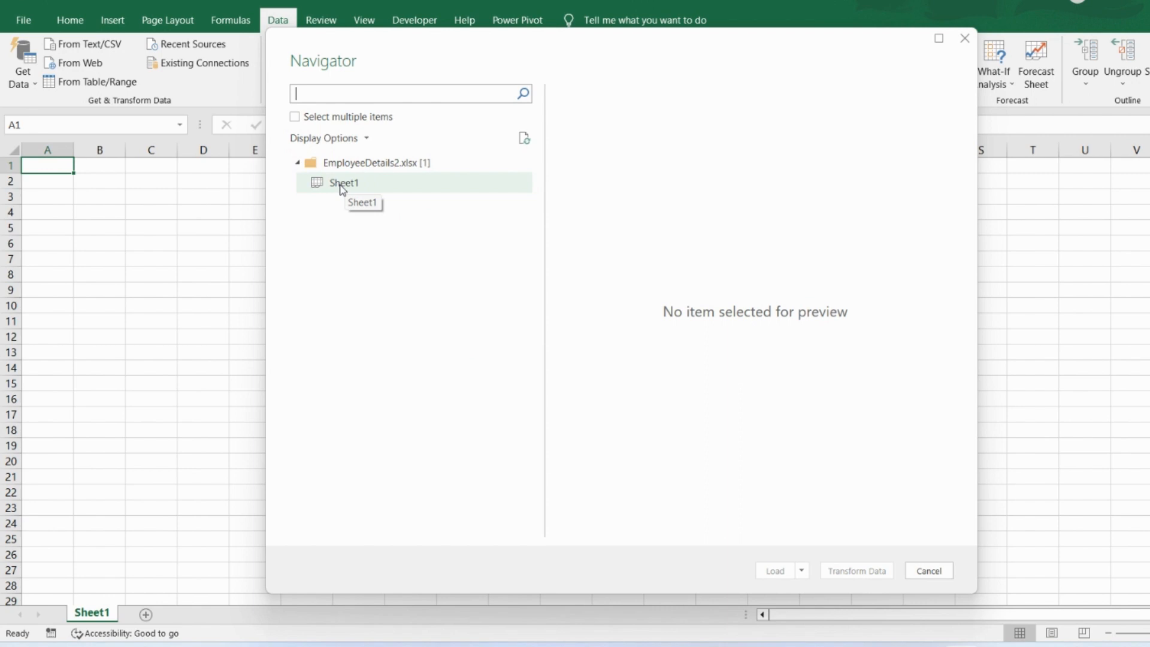
{"action": "left_click", "coordinate": [342, 187]}
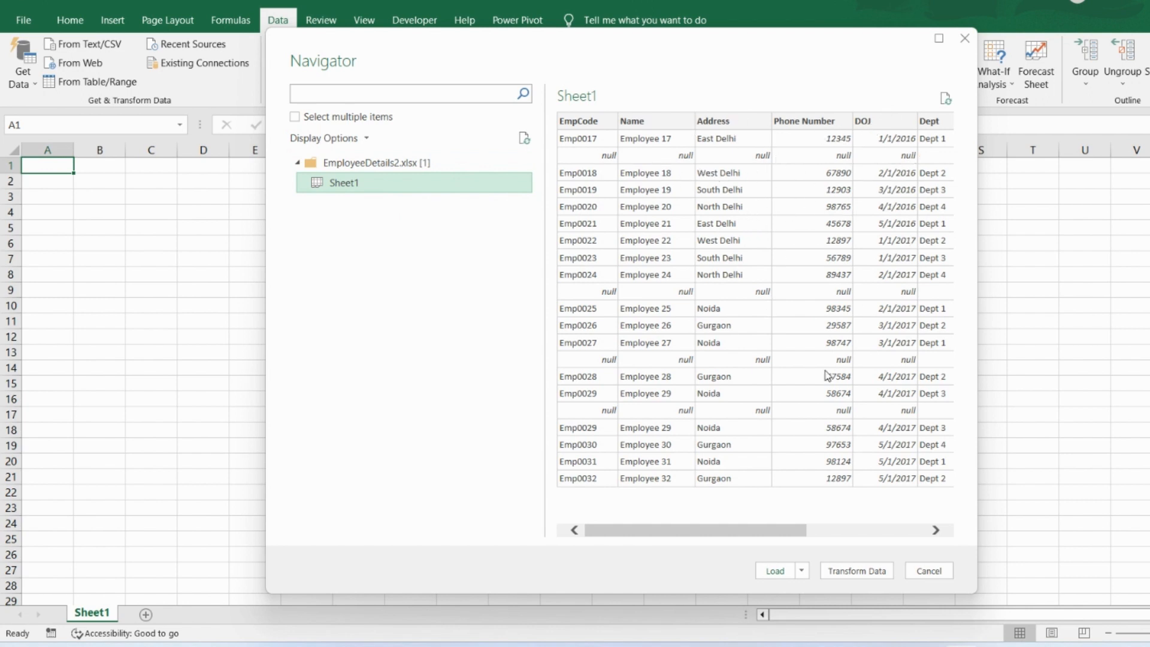
{"action": "left_click", "coordinate": [838, 573]}
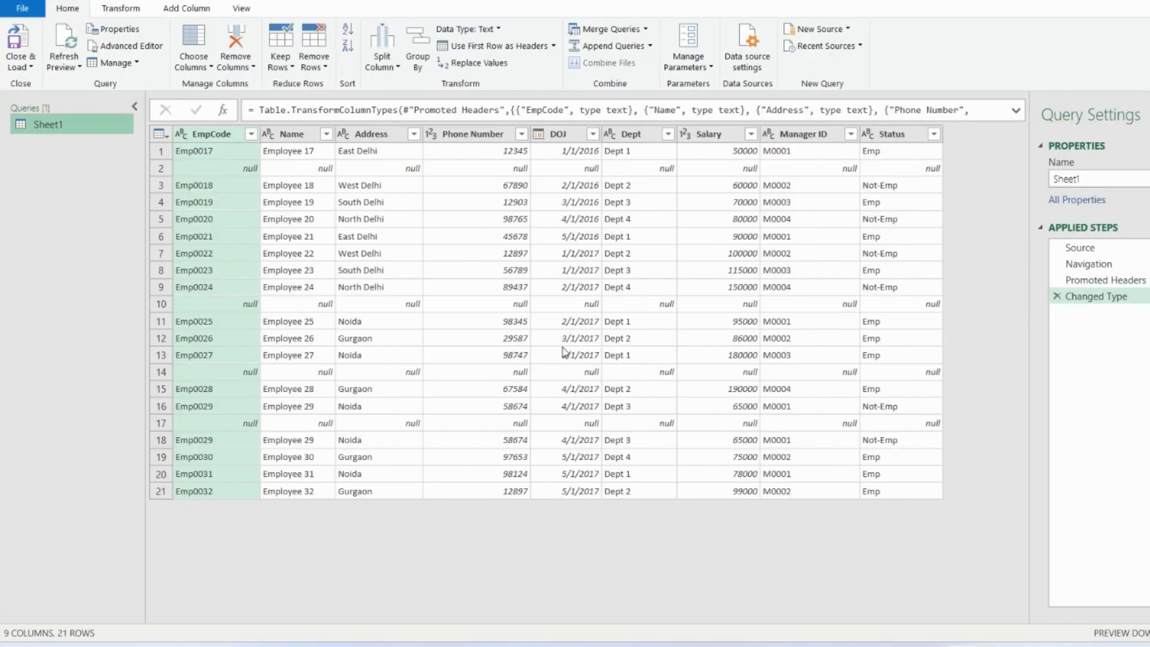
- Remove the blank rows from the Sheet1 query
{"action": "left_click", "coordinate": [246, 174]}
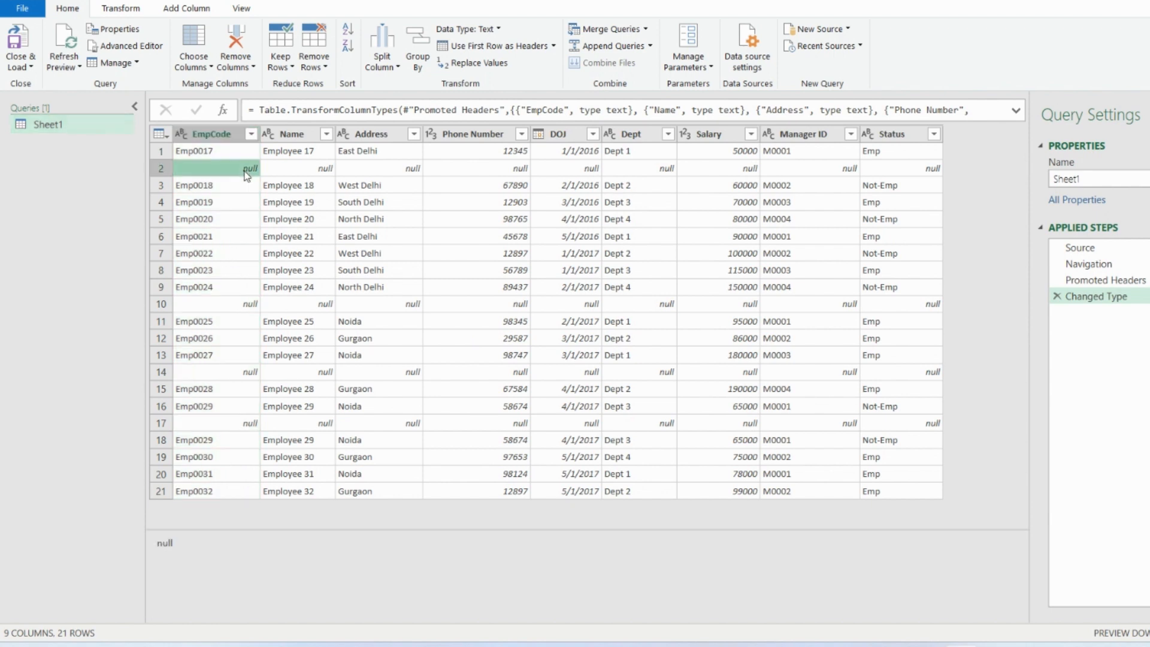
{"action": "left_click", "coordinate": [326, 68]}
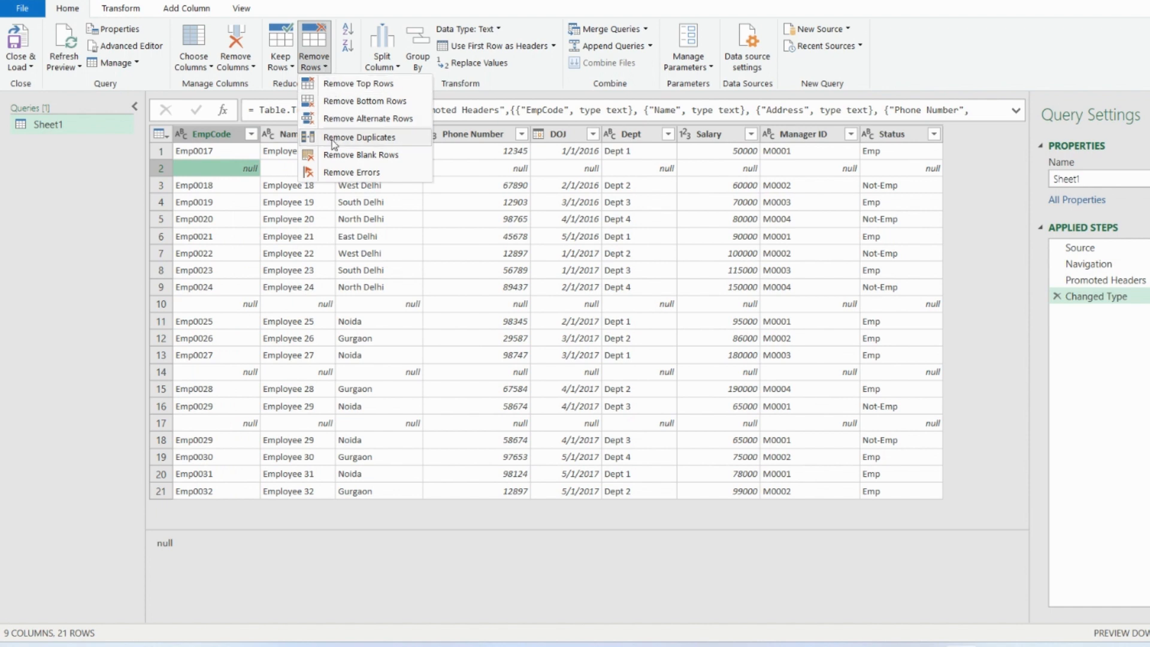
{"action": "left_click", "coordinate": [334, 157]}
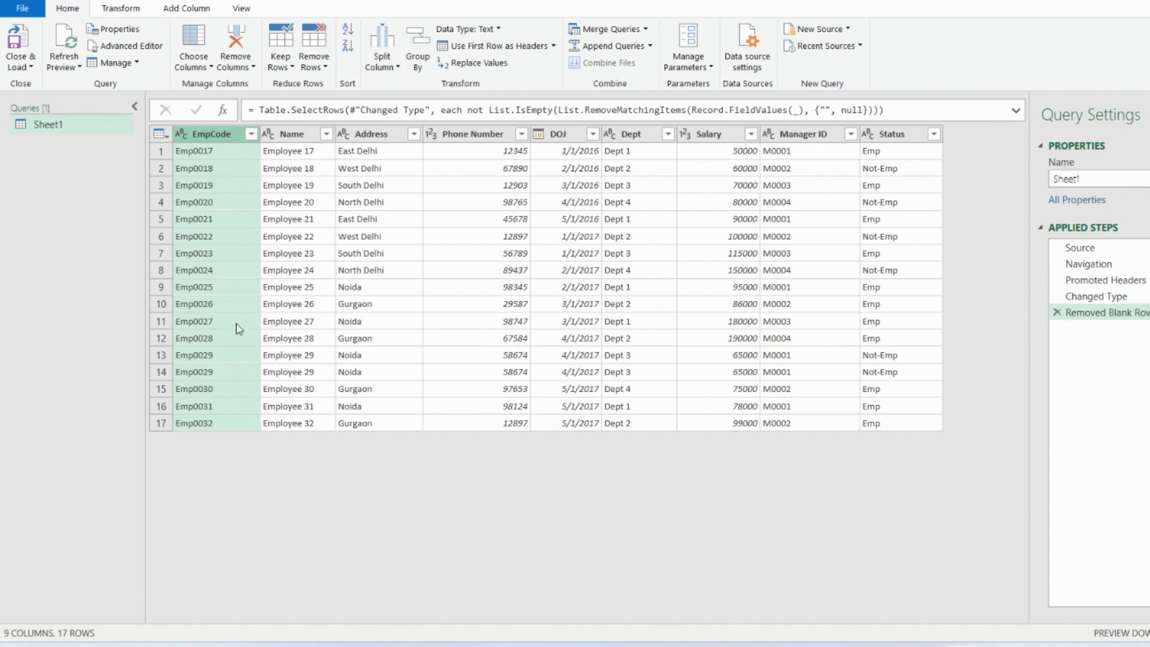
- Try removing duplicate rows based on the Address column, and delete that applied step from the query
{"action": "left_click", "coordinate": [219, 360]}
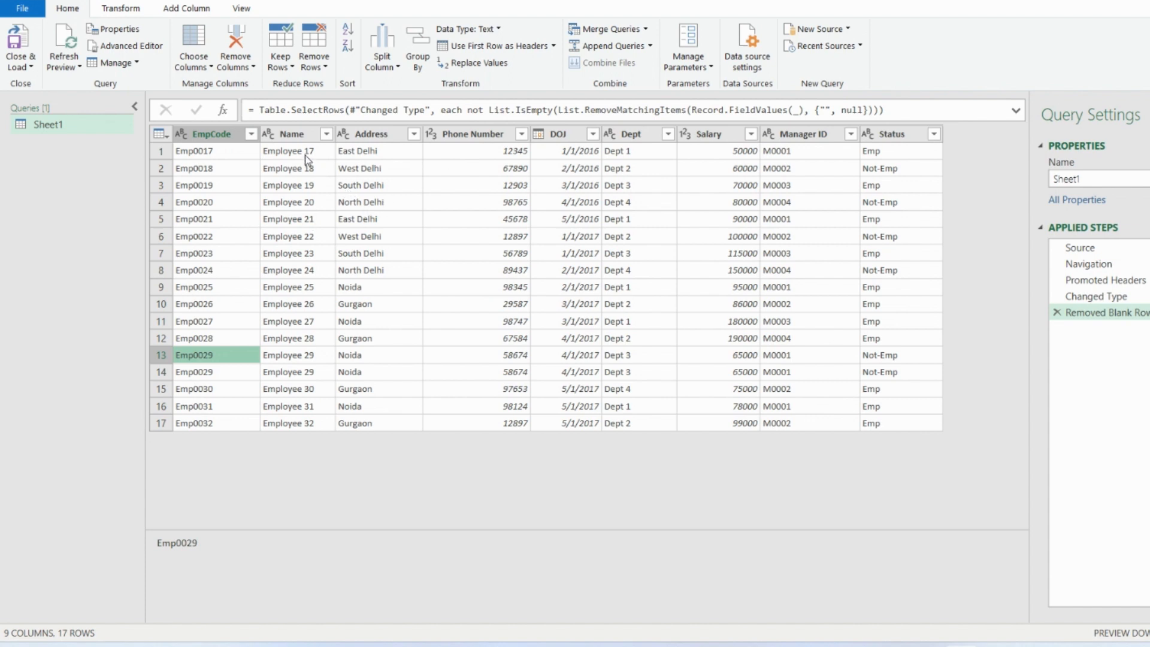
{"action": "left_click", "coordinate": [394, 151]}
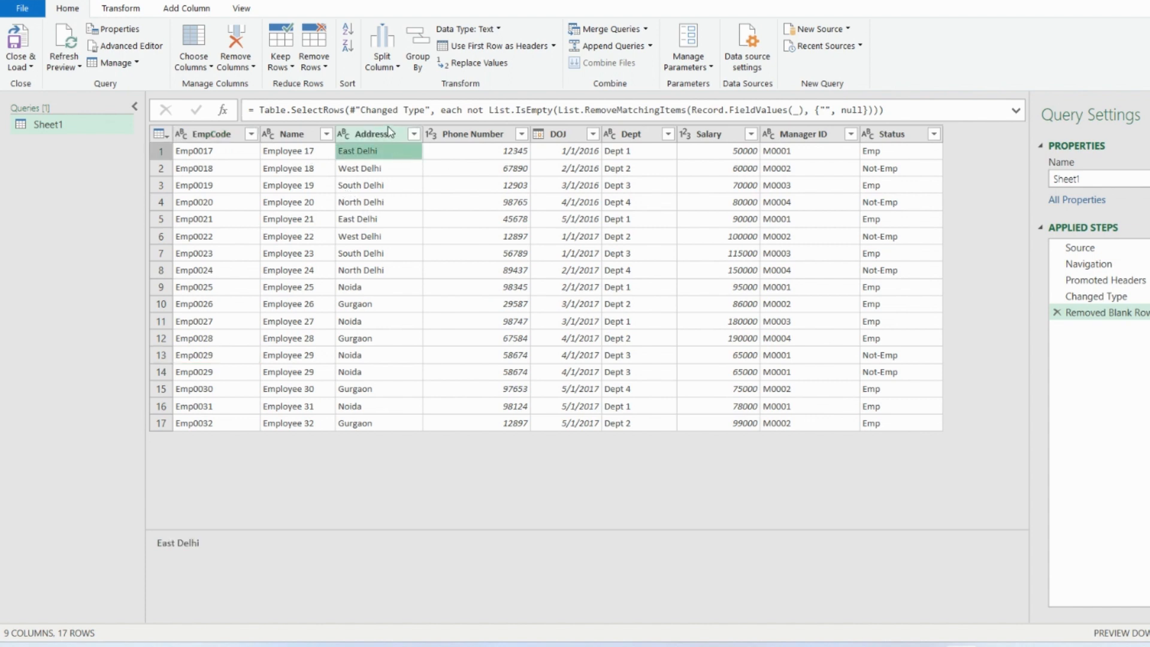
{"action": "left_click", "coordinate": [389, 132]}
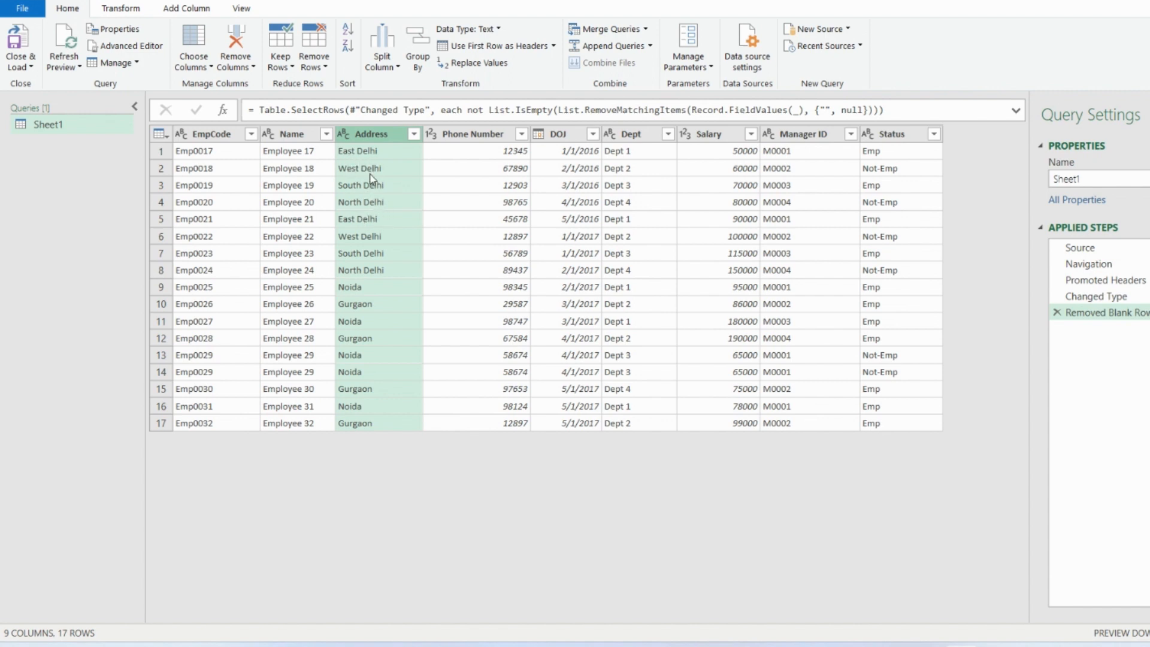
{"action": "left_click", "coordinate": [327, 67]}
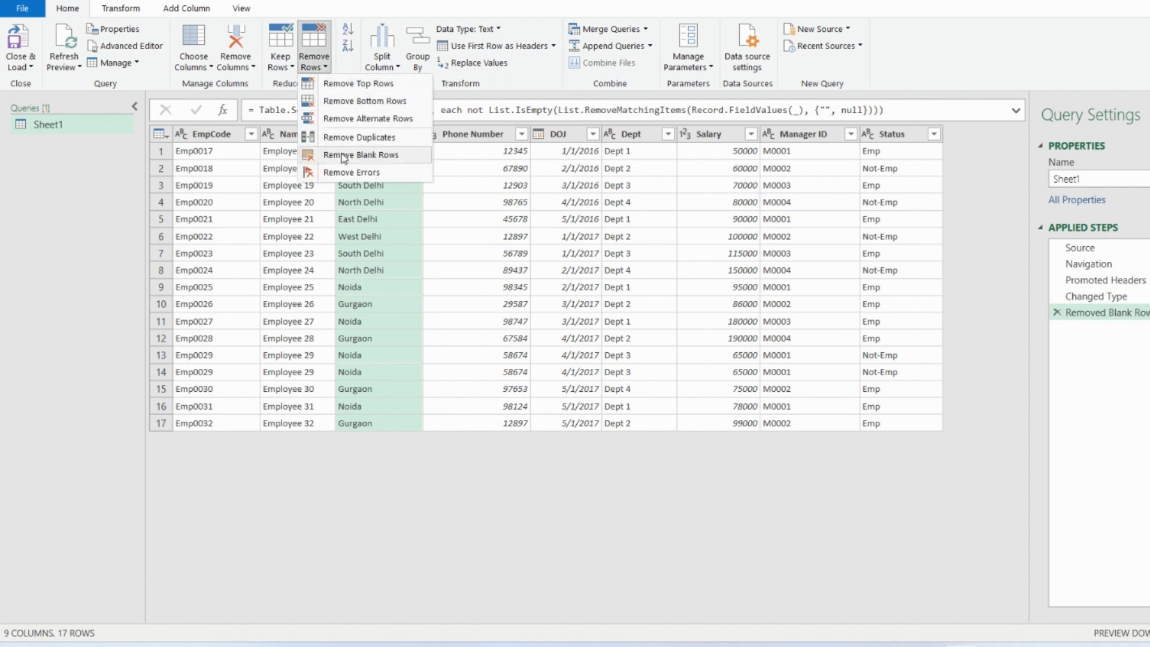
{"action": "left_click", "coordinate": [350, 139]}
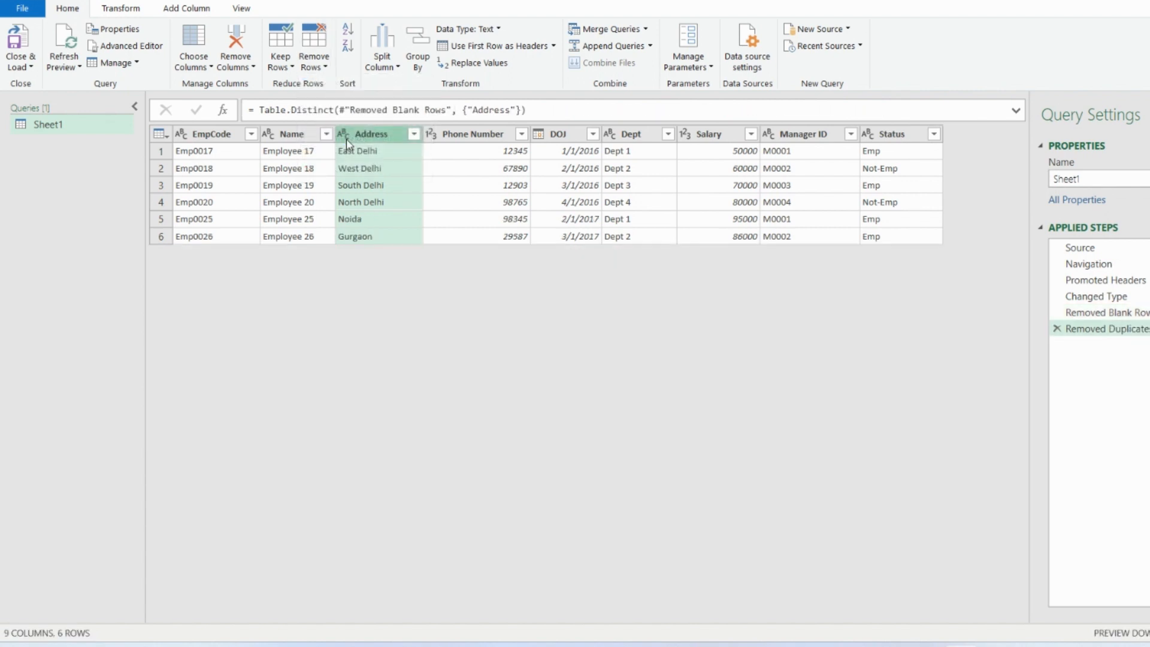
{"action": "left_click", "coordinate": [387, 157]}
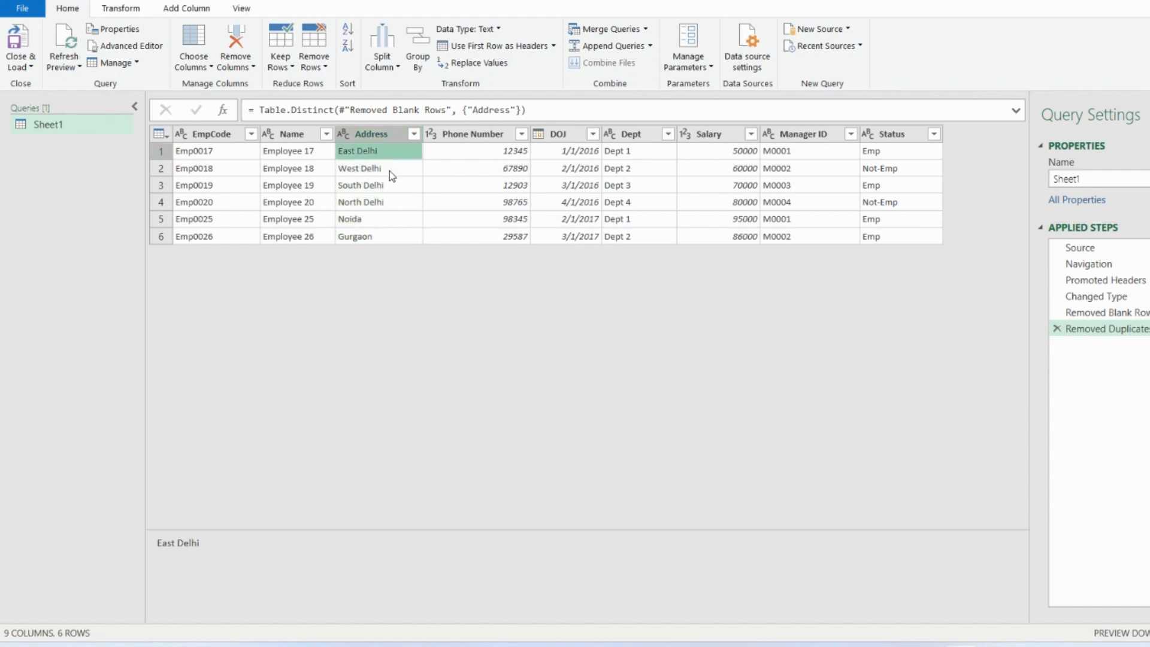
{"action": "left_click", "coordinate": [389, 171]}
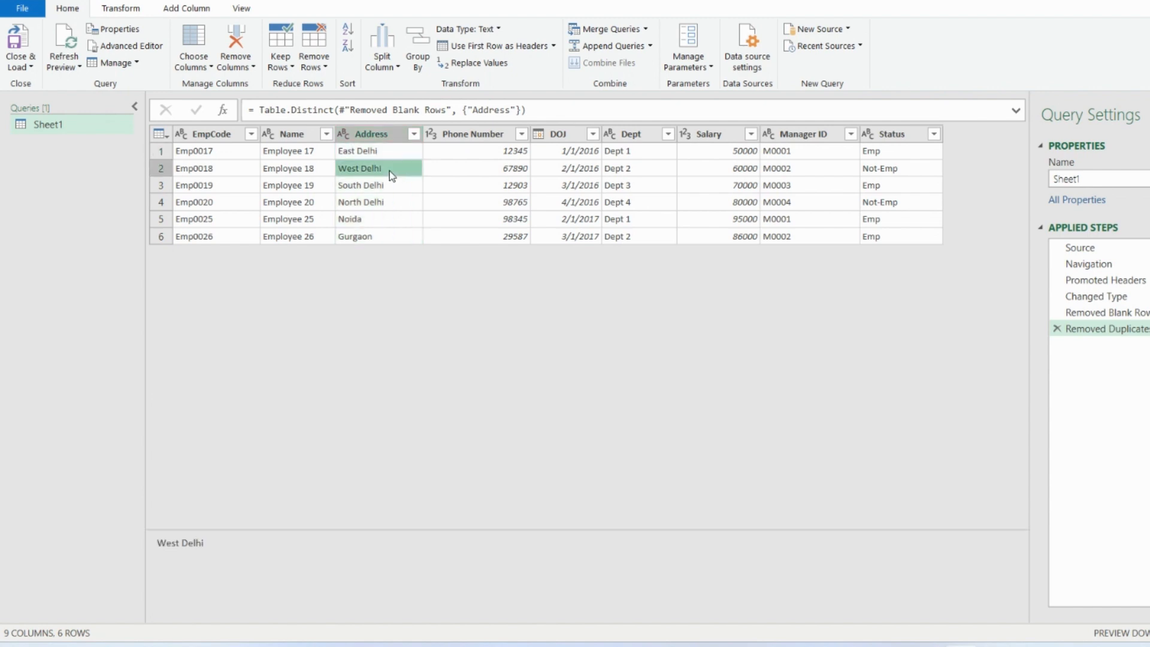
{"action": "left_click", "coordinate": [396, 153]}
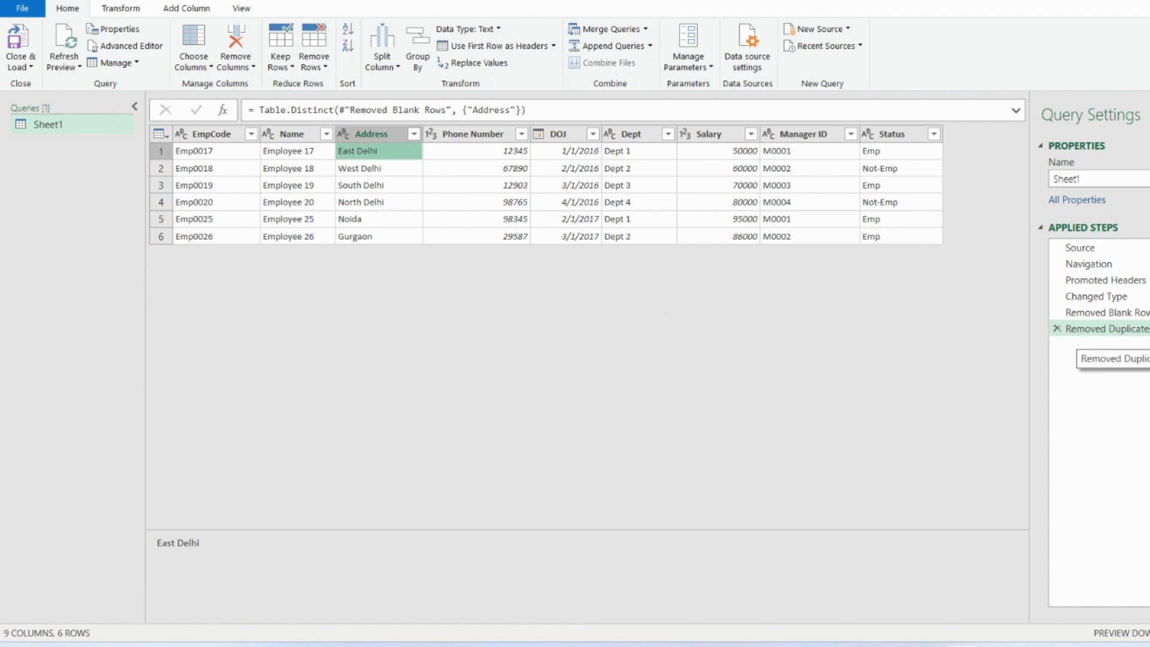
{"action": "left_click", "coordinate": [1058, 329]}
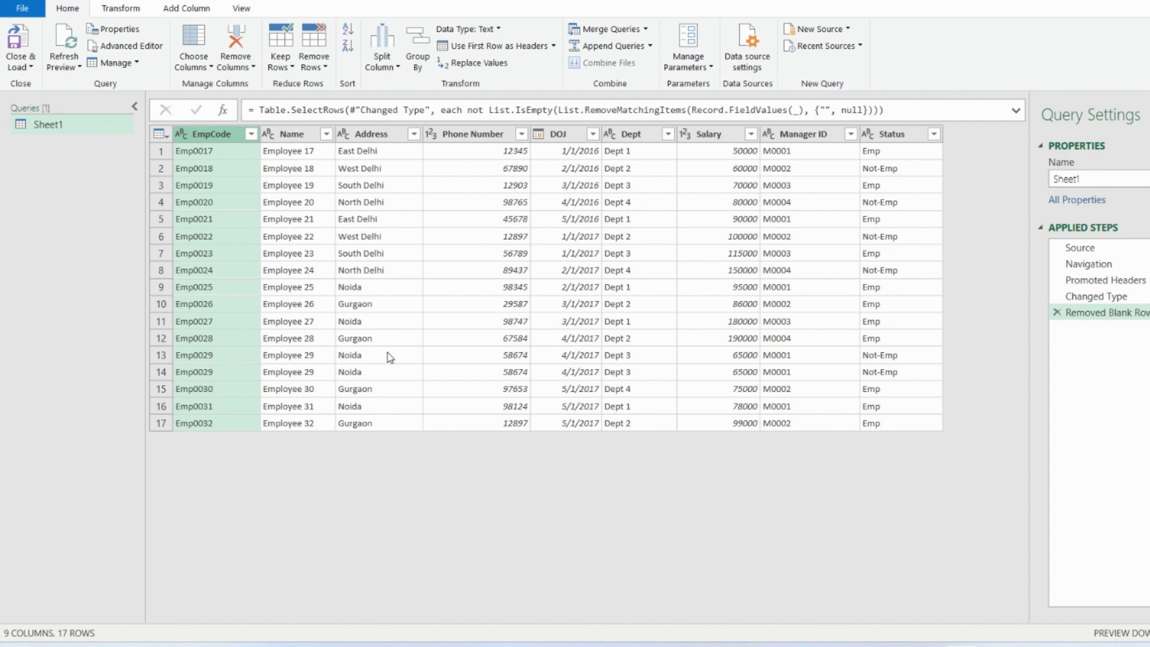
- Remove duplicate rows from the query based on the EmpCode column
{"action": "left_click", "coordinate": [220, 357]}
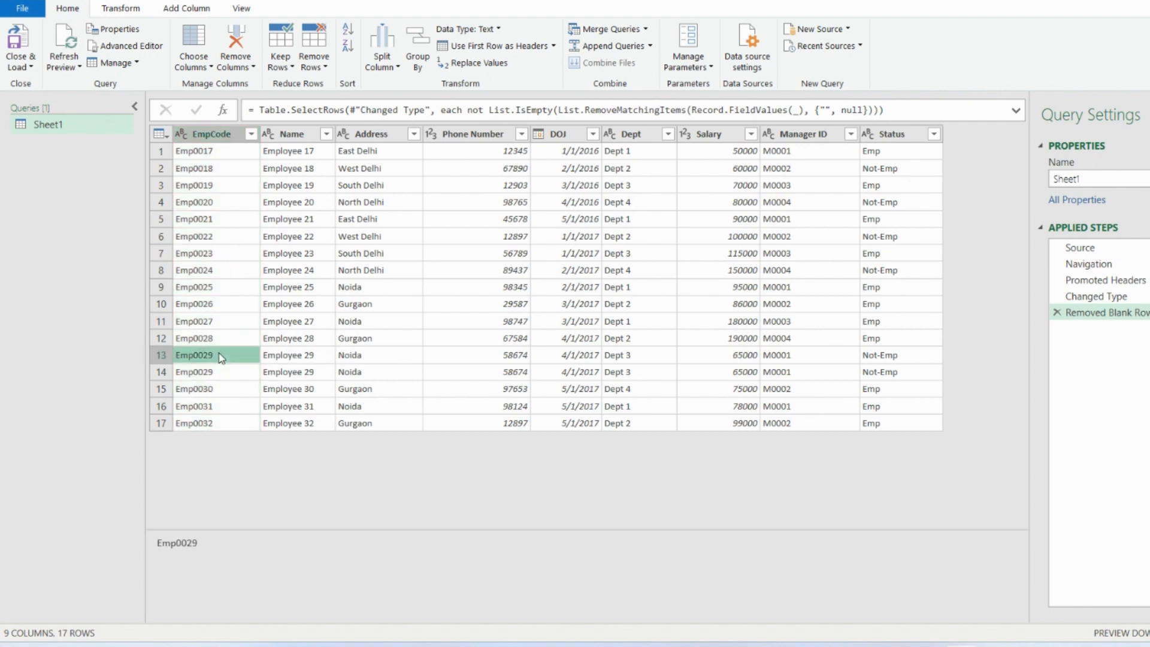
{"action": "left_click", "coordinate": [239, 136]}
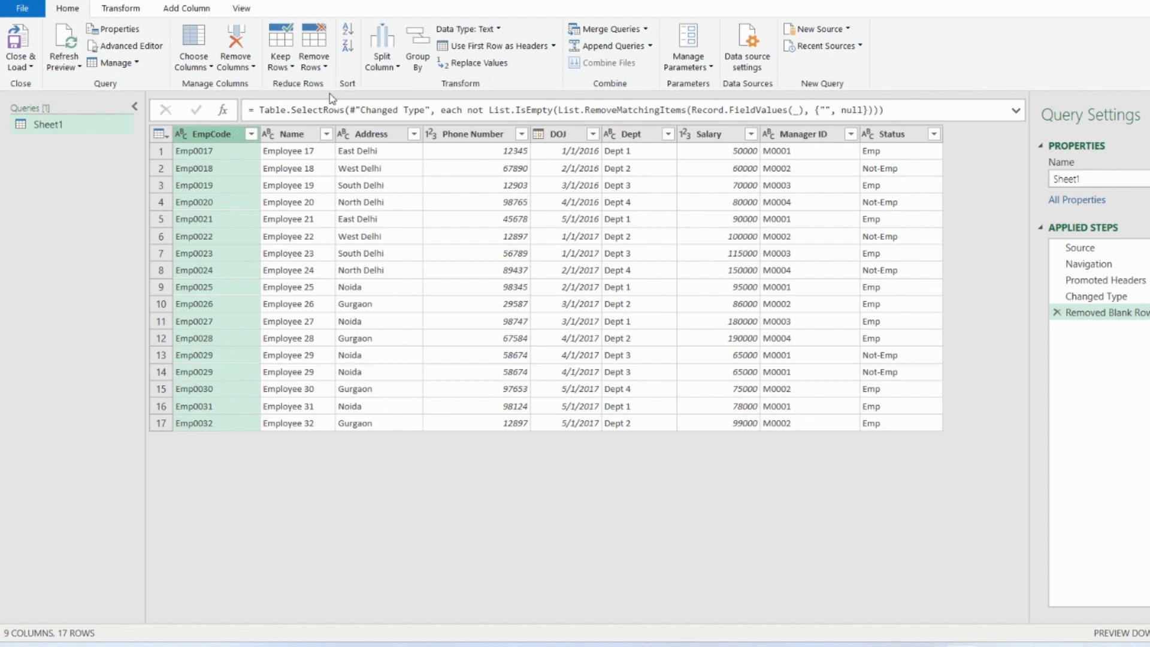
{"action": "left_click", "coordinate": [326, 68]}
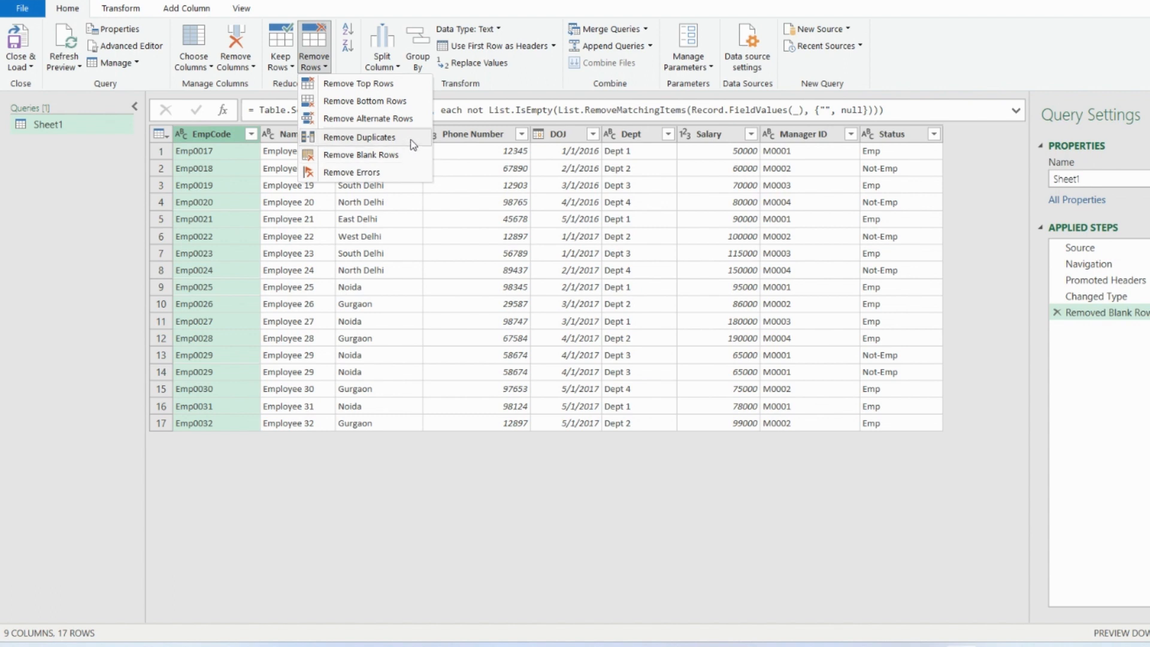
{"action": "left_click", "coordinate": [359, 138]}
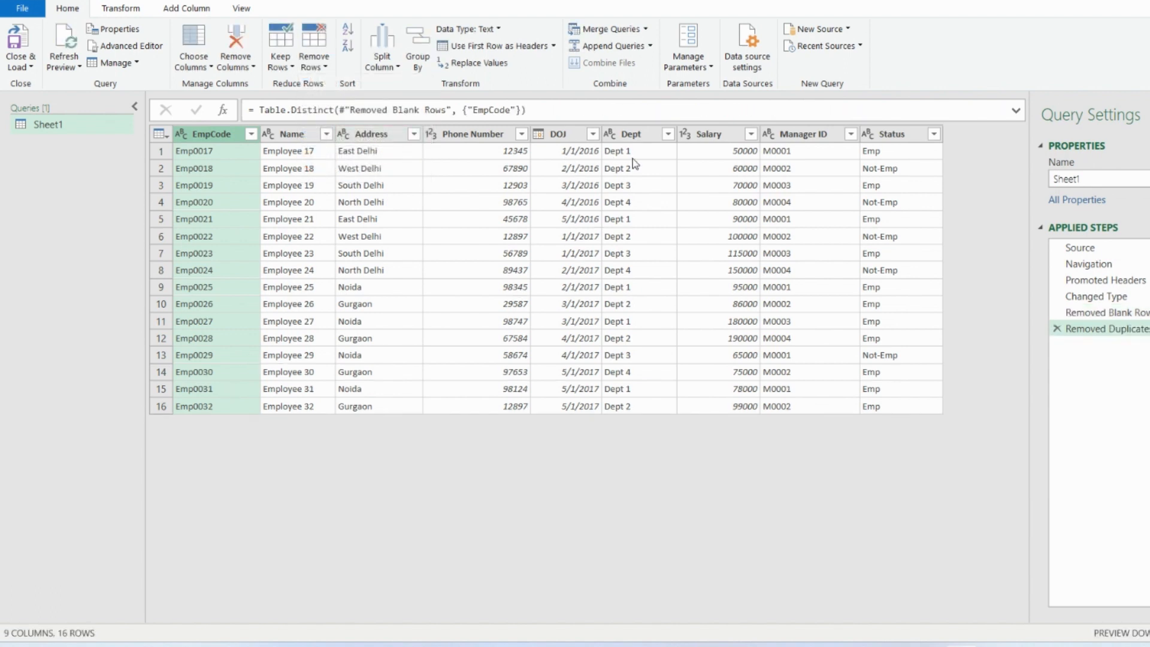
- Change the data type of the Salary column to Currency
{"action": "left_click", "coordinate": [734, 137]}
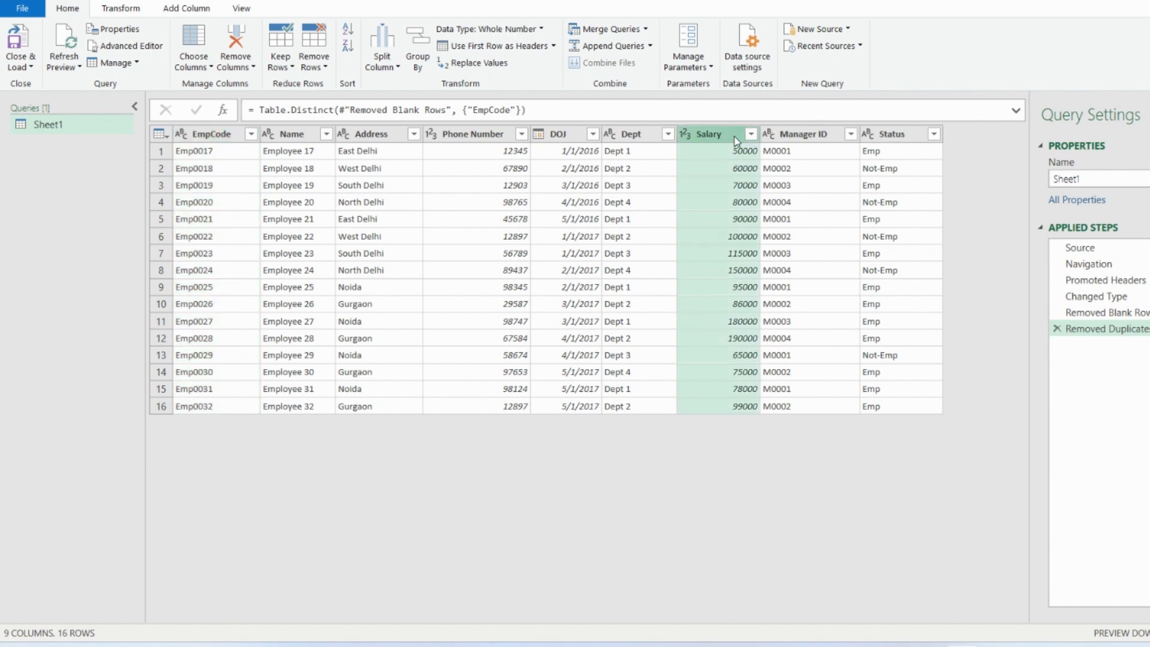
{"action": "left_click", "coordinate": [542, 30]}
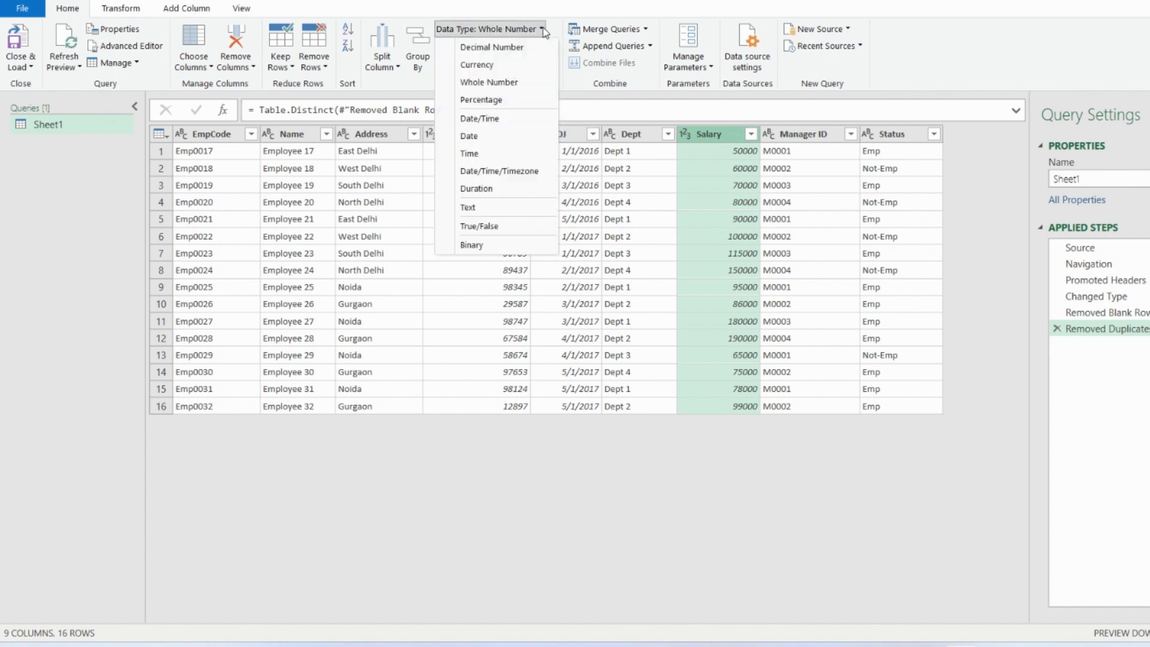
{"action": "left_click", "coordinate": [525, 66]}
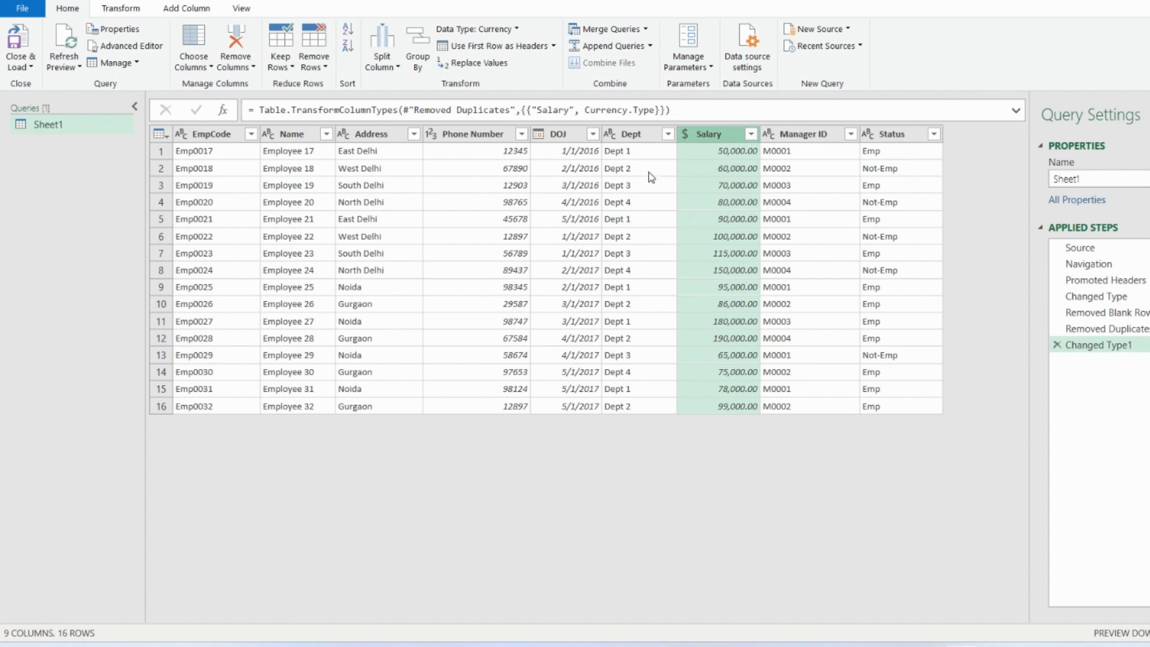
{"action": "double_click", "coordinate": [818, 137]}
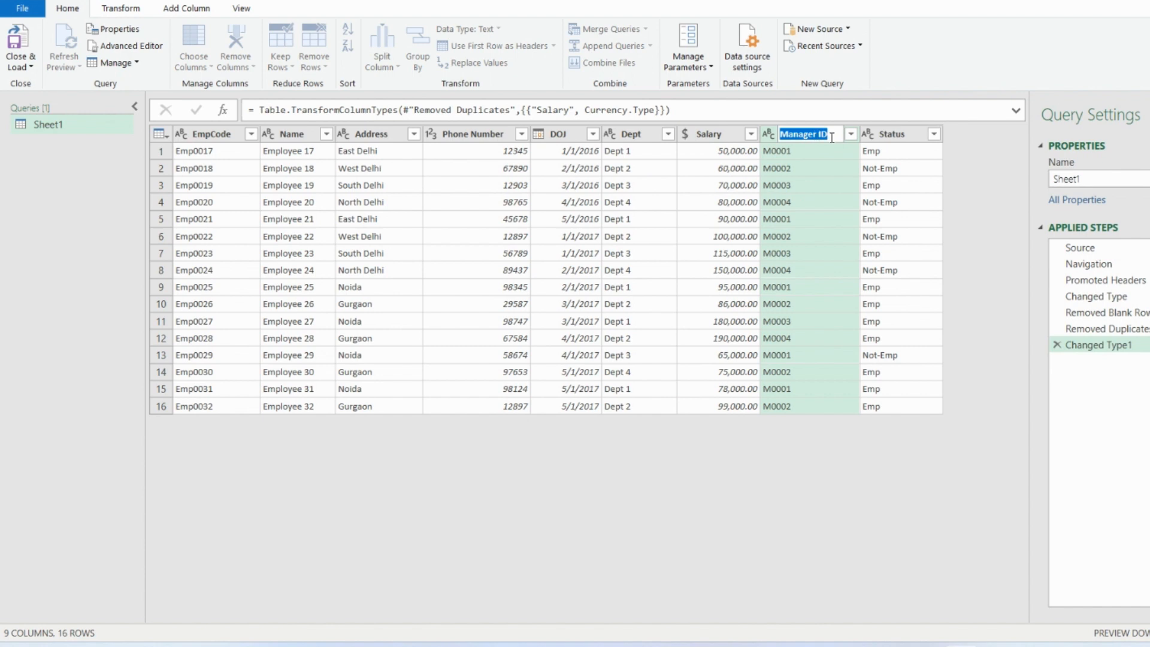
{"action": "key", "text": "Home"}
{"action": "key", "text": "Return"}
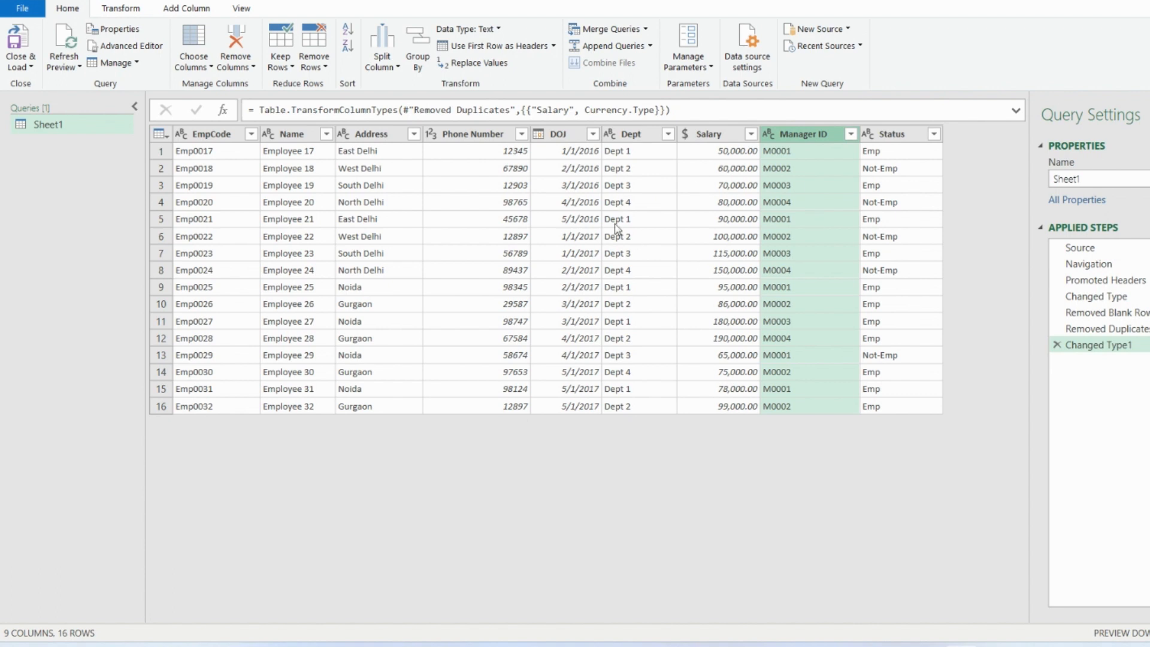
- Close the query editor and load the cleaned Sheet1 query into the workbook with Close & Load
{"action": "left_click", "coordinate": [32, 69]}
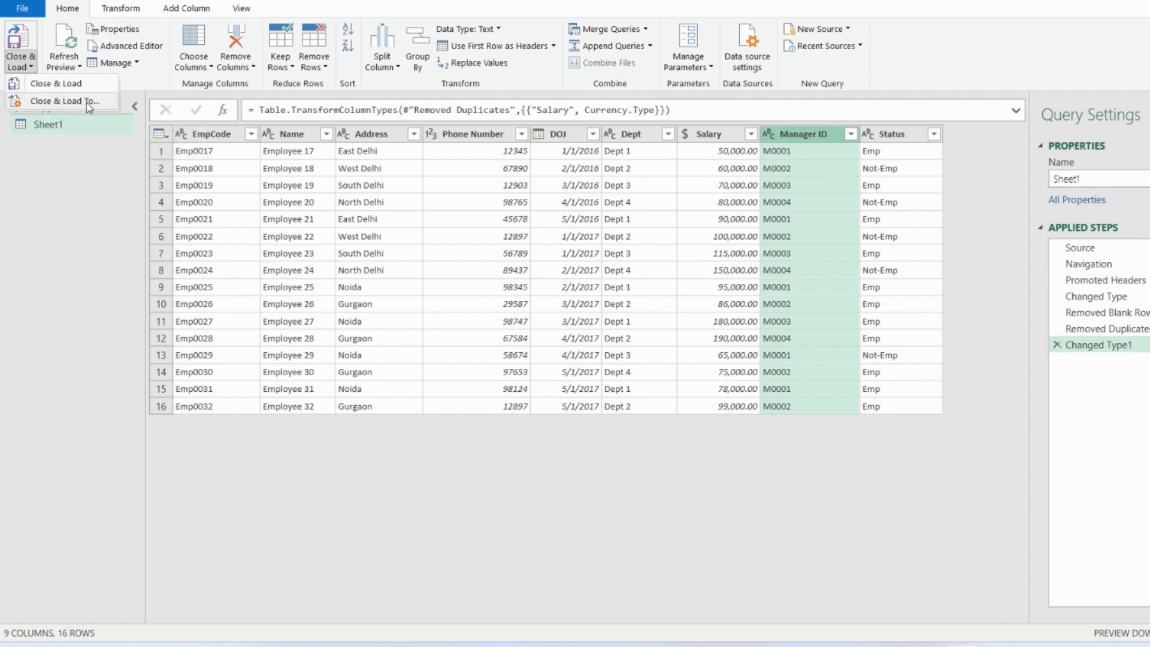
{"action": "left_click", "coordinate": [53, 85]}
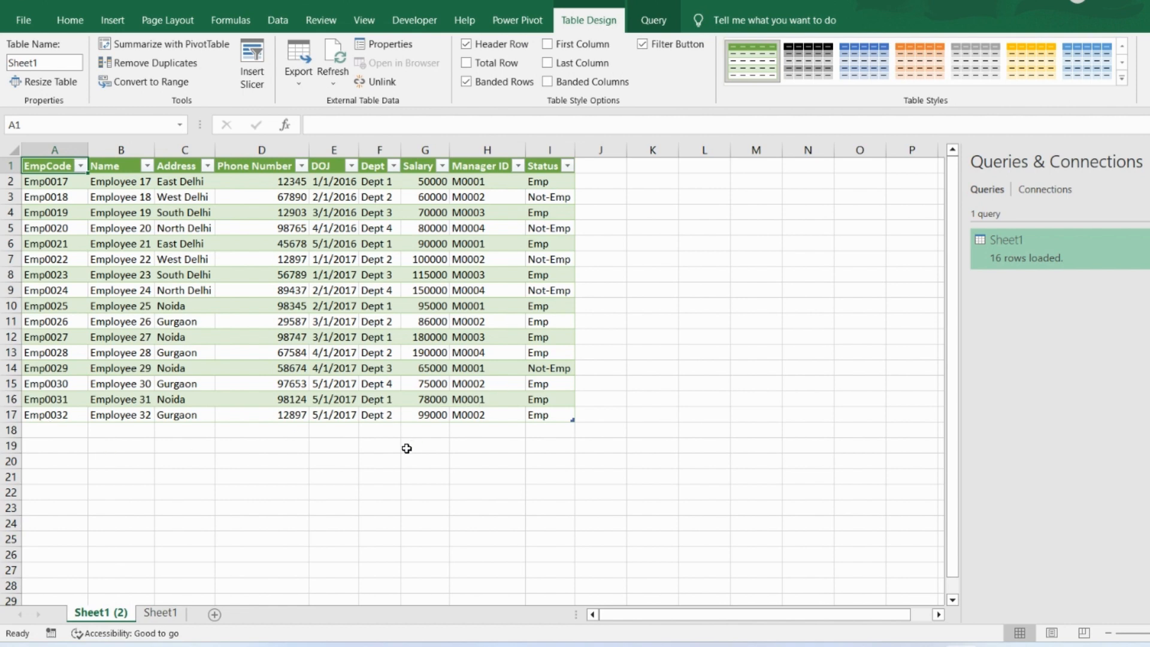
- From cell A18, import Sheet1 of the EmployeeDetails1 Excel workbook and open it in the Power Query editor with Transform Data
{"action": "left_click", "coordinate": [70, 436]}
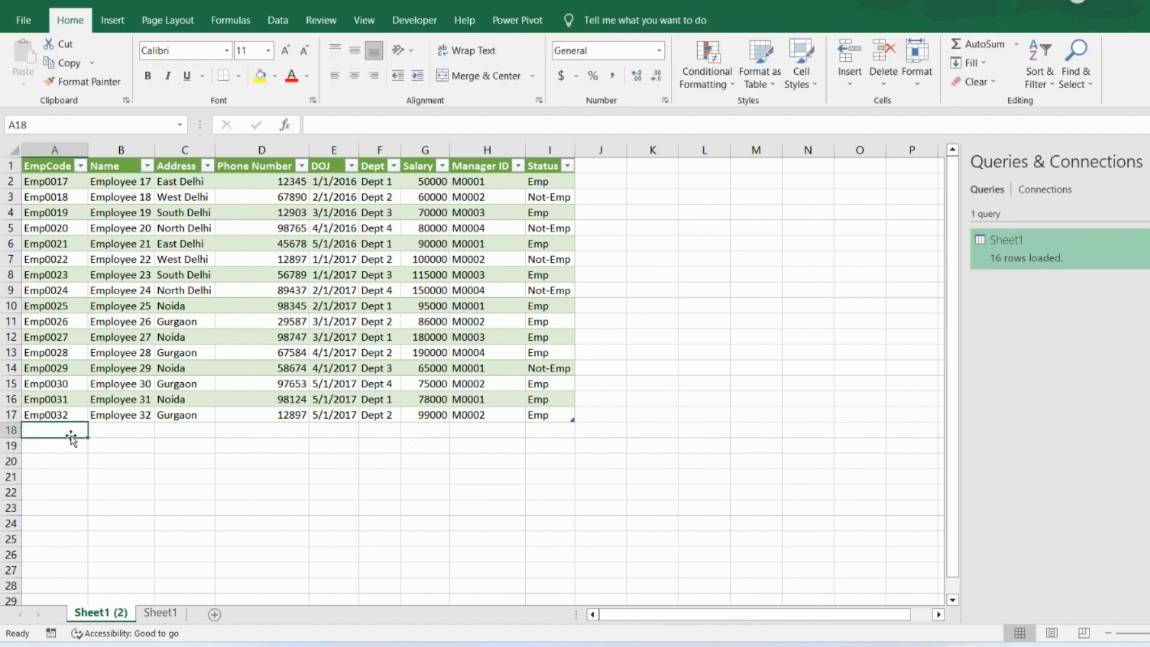
{"action": "left_click", "coordinate": [269, 21]}
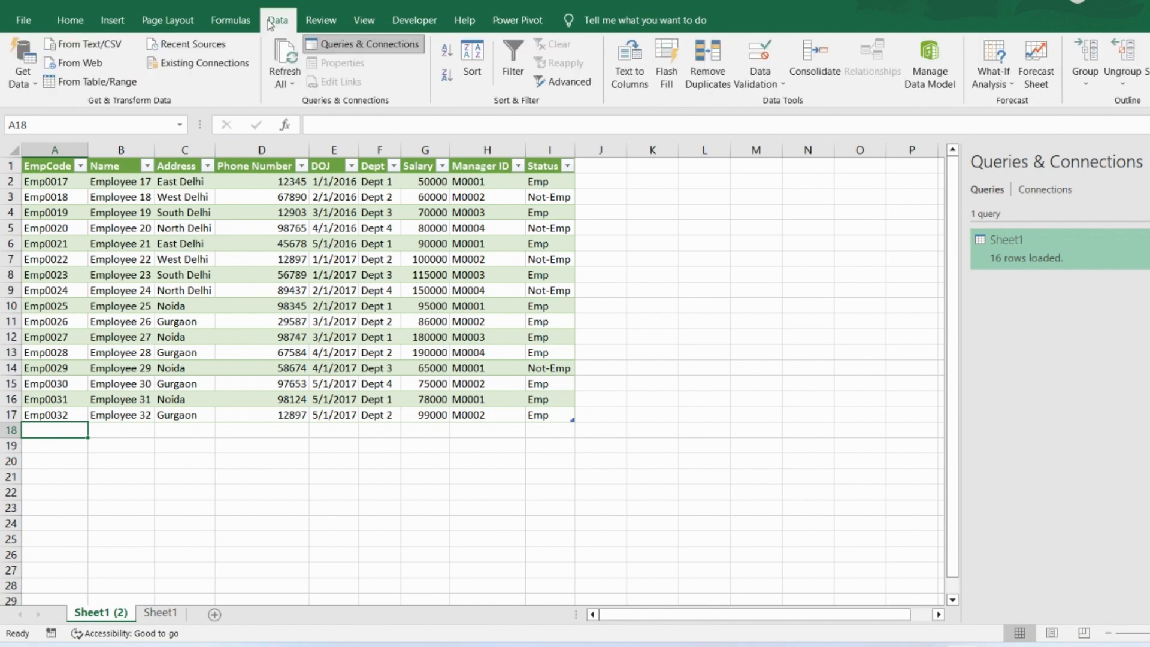
{"action": "left_click", "coordinate": [27, 80]}
{"action": "mouse_move", "coordinate": [66, 116]}
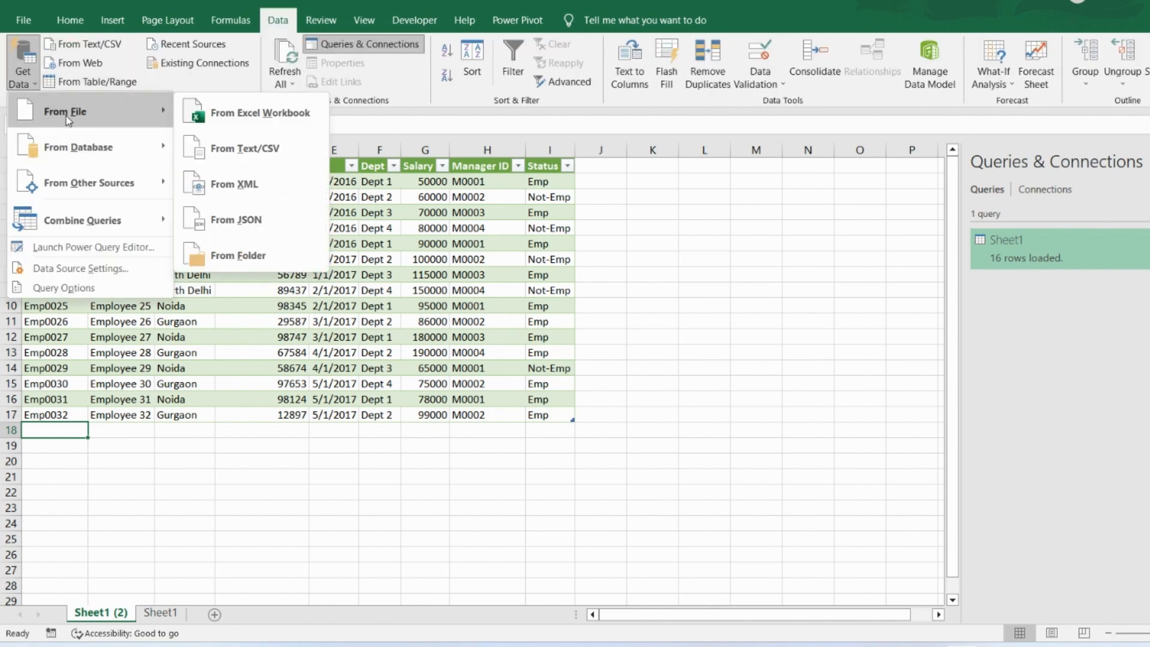
{"action": "left_click", "coordinate": [223, 120]}
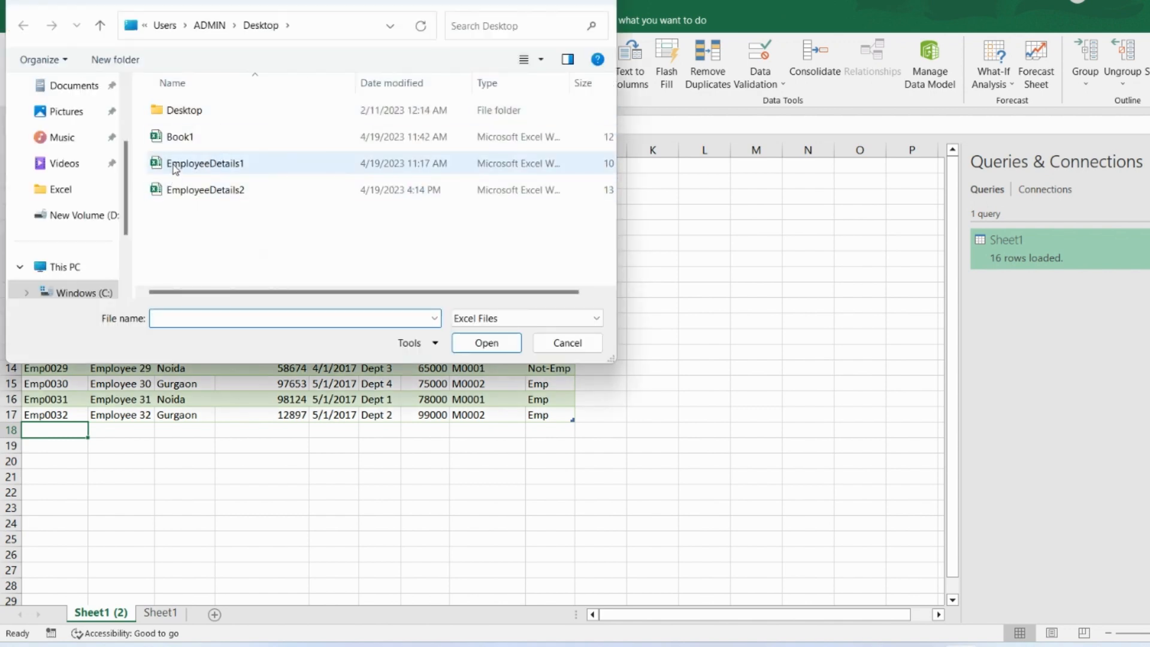
{"action": "left_click", "coordinate": [175, 165]}
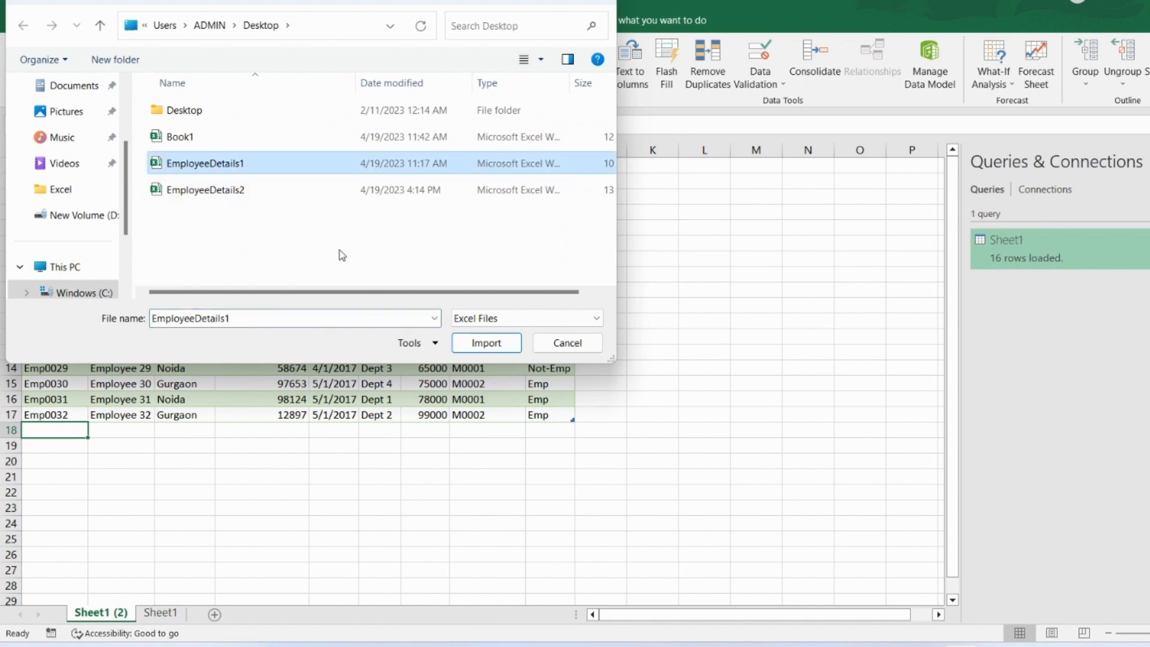
{"action": "left_click", "coordinate": [486, 343]}
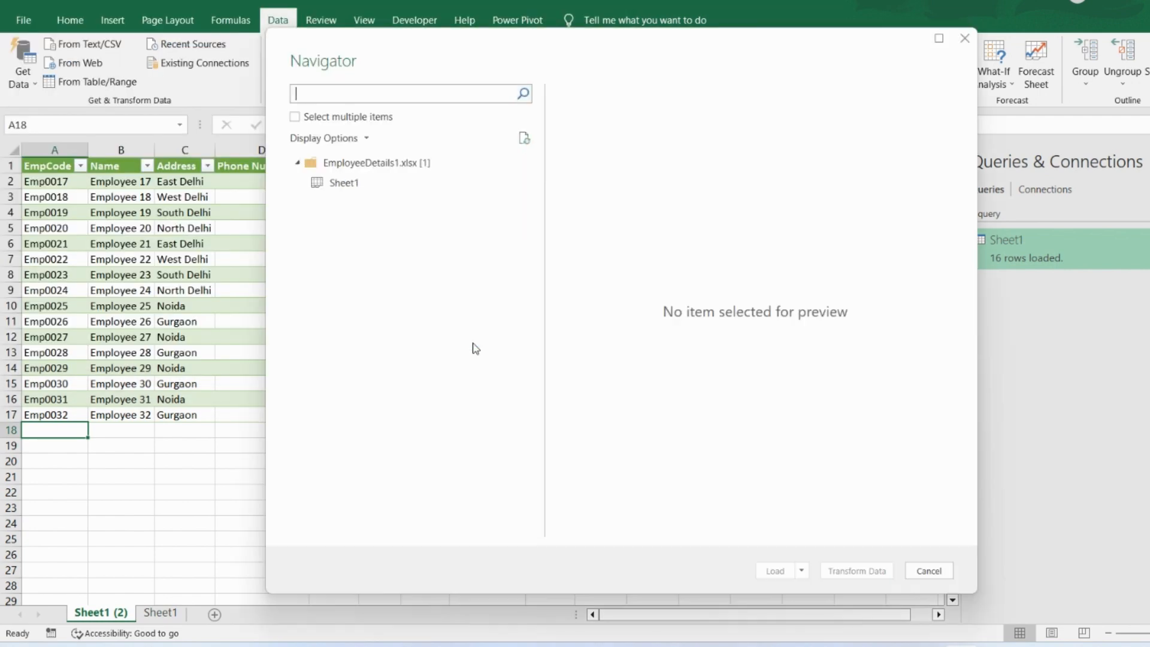
{"action": "left_click", "coordinate": [340, 194]}
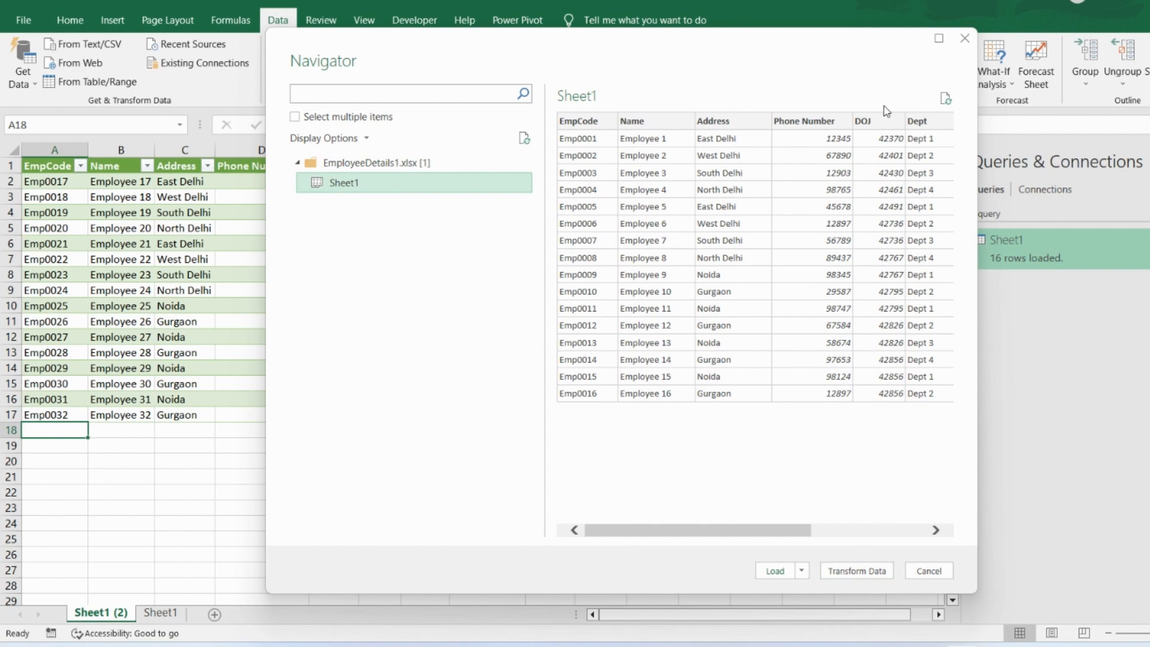
{"action": "left_click", "coordinate": [840, 571]}
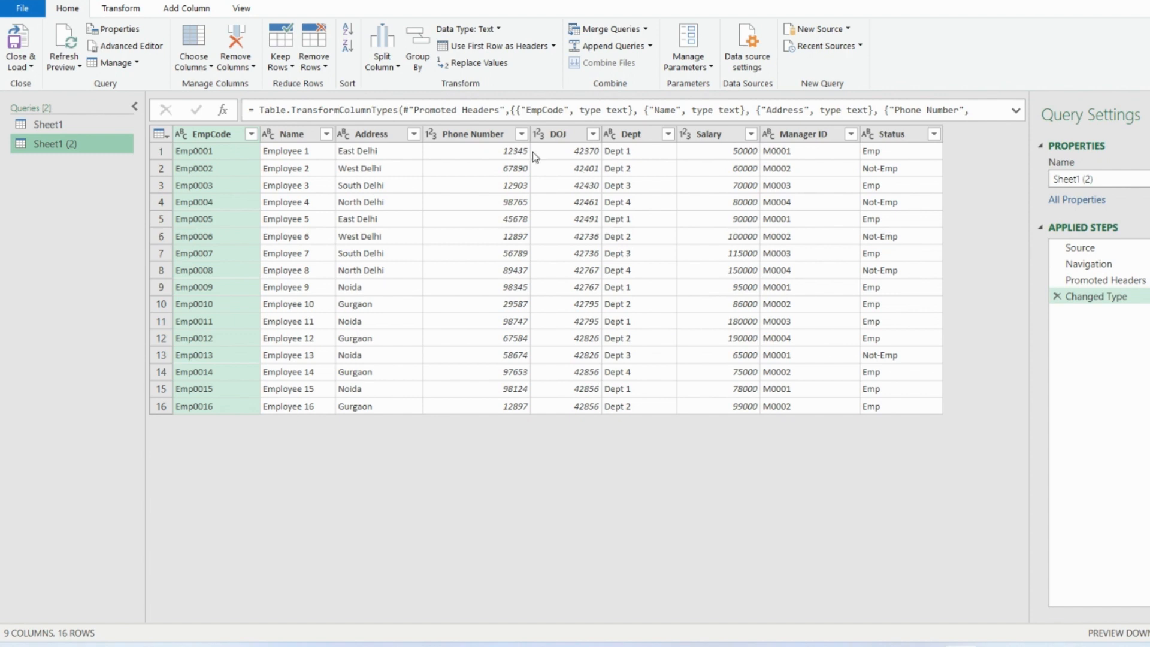
- Change the data type of the DOJ column to Date, replacing the current type conversion
{"action": "left_click", "coordinate": [563, 135]}
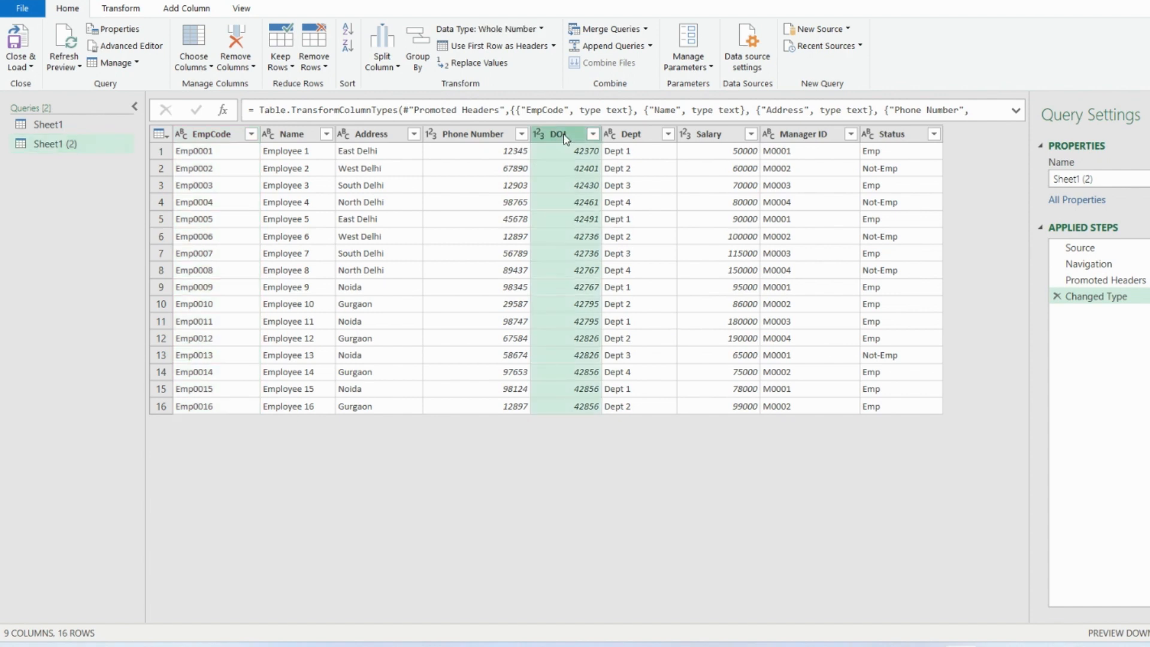
{"action": "left_click", "coordinate": [543, 30]}
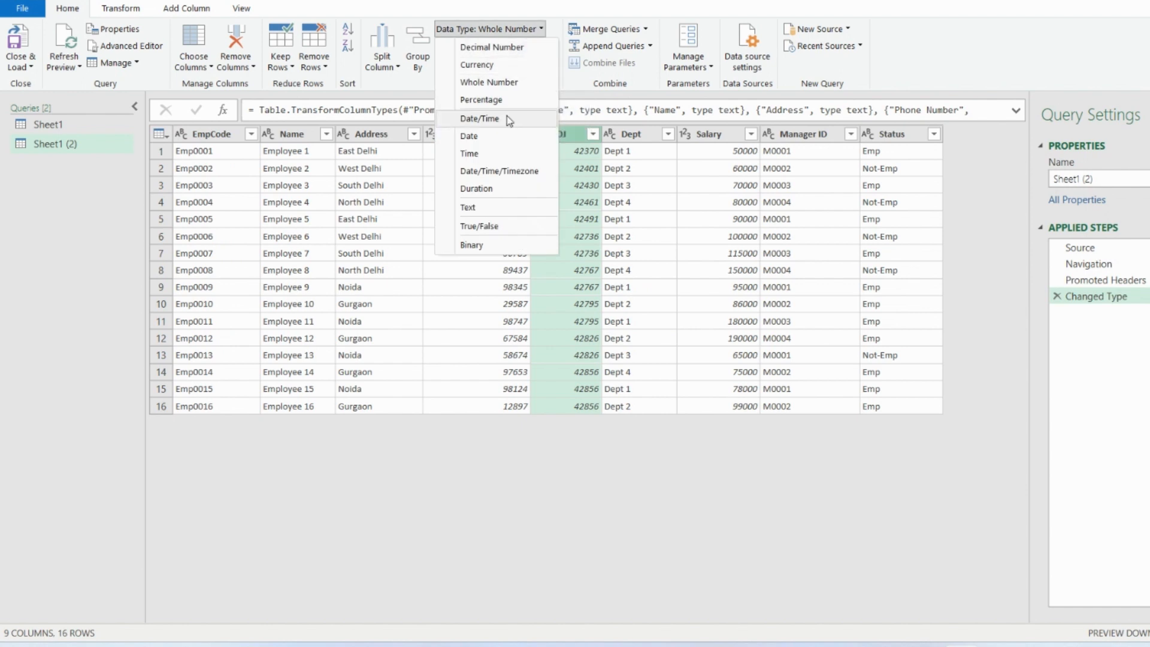
{"action": "left_click", "coordinate": [506, 137]}
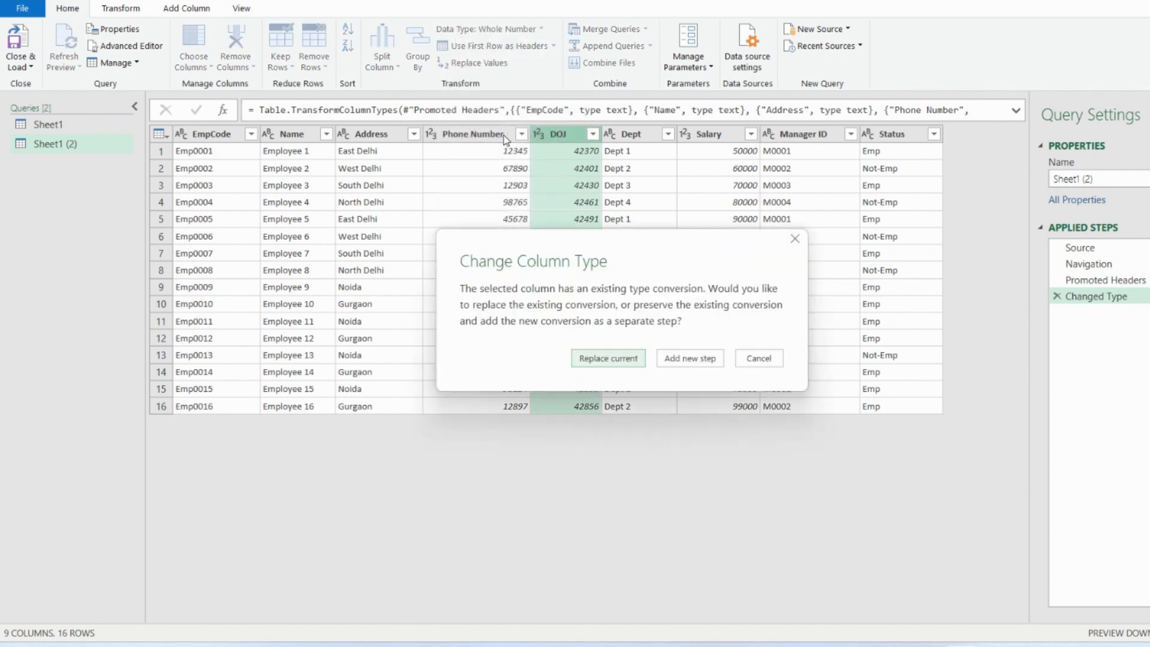
{"action": "left_click", "coordinate": [608, 360]}
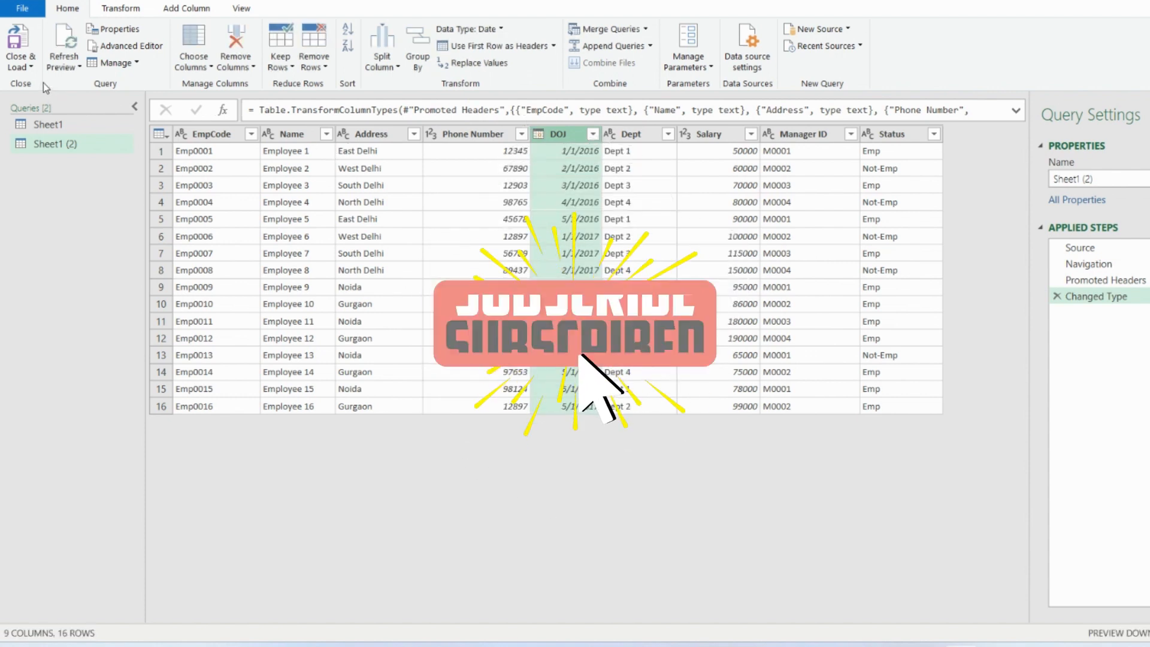
- Close the query editor and load the query as a table into the existing worksheet Sheet1 (2) at cell A18
{"action": "left_click", "coordinate": [31, 67]}
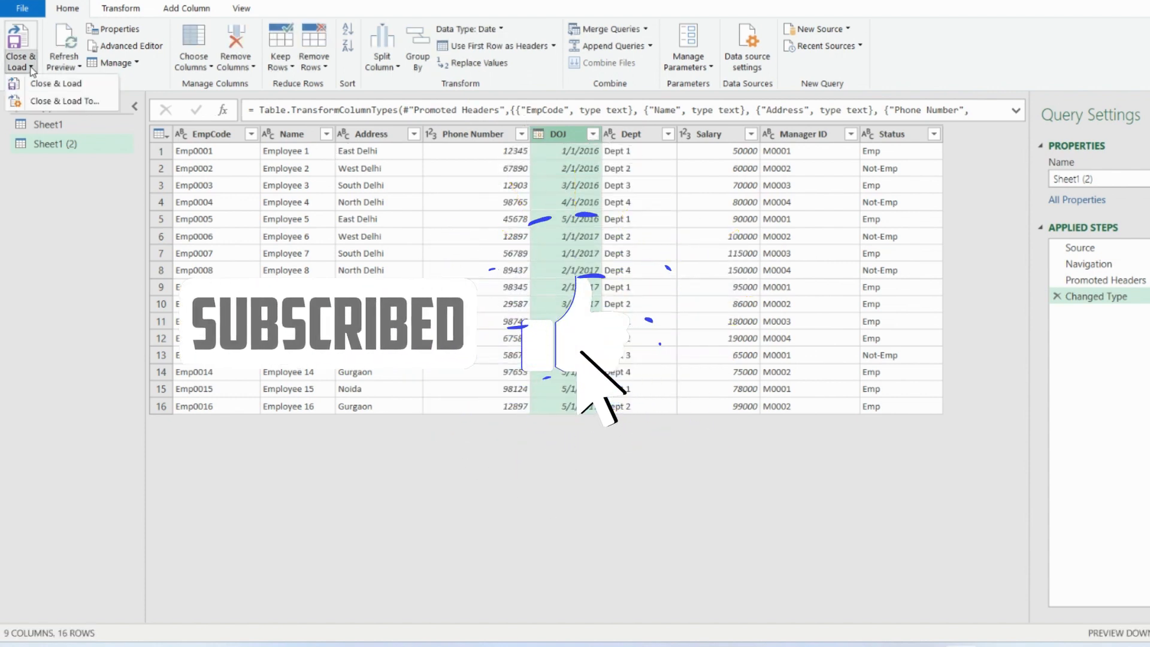
{"action": "left_click", "coordinate": [53, 101]}
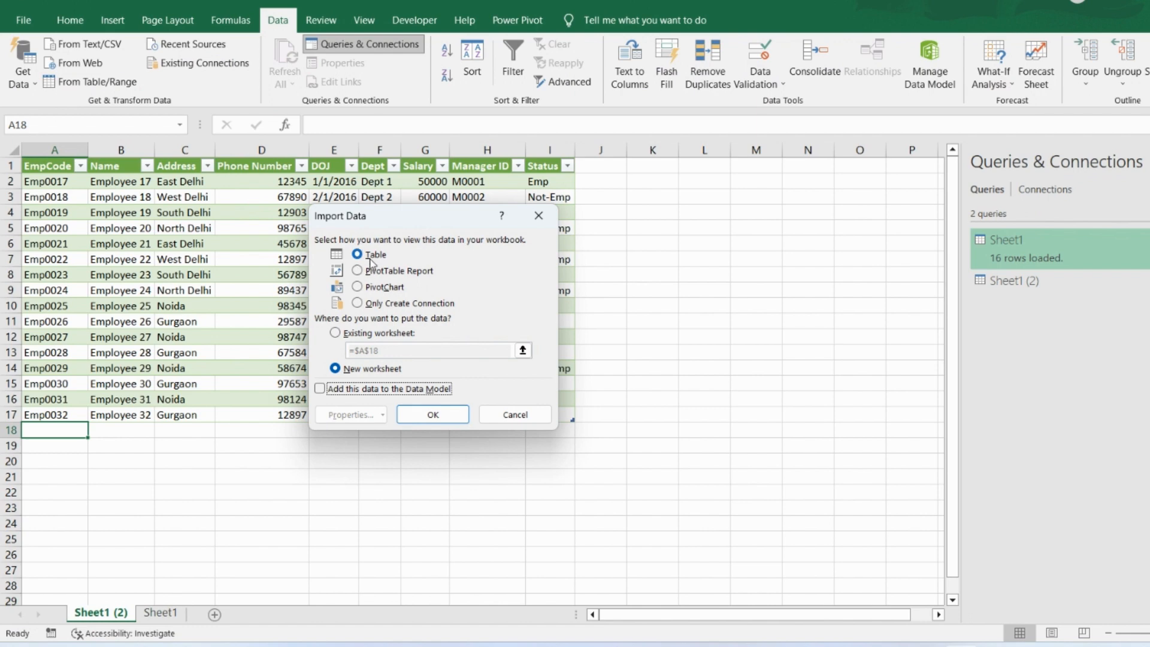
{"action": "left_click", "coordinate": [371, 257]}
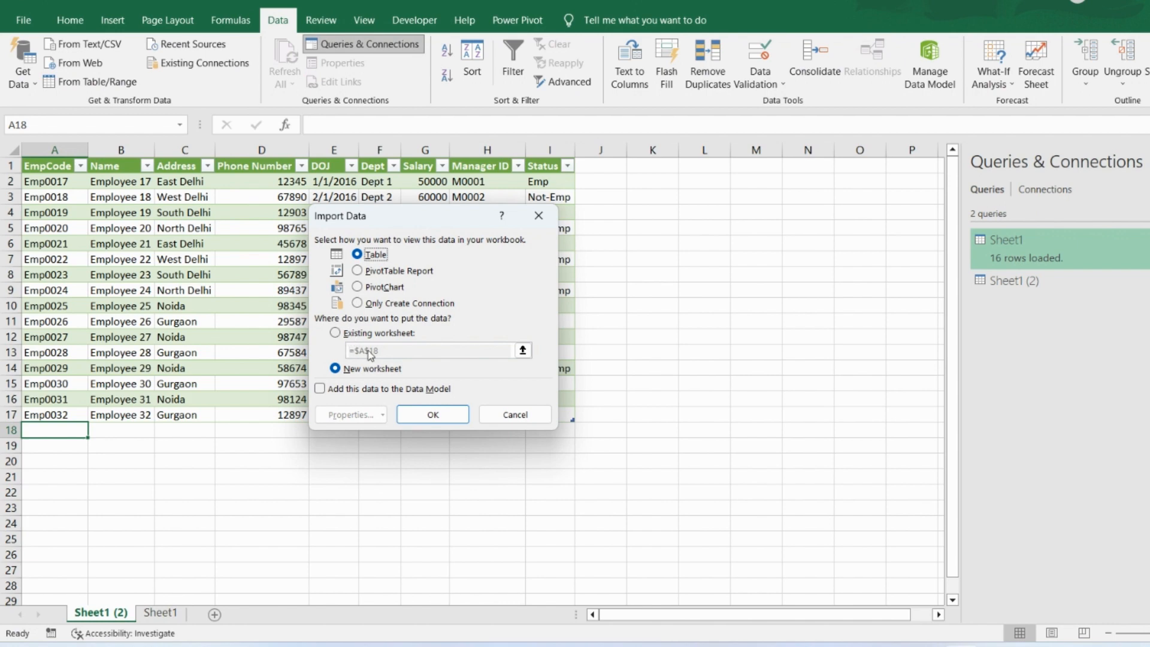
{"action": "left_click", "coordinate": [337, 335]}
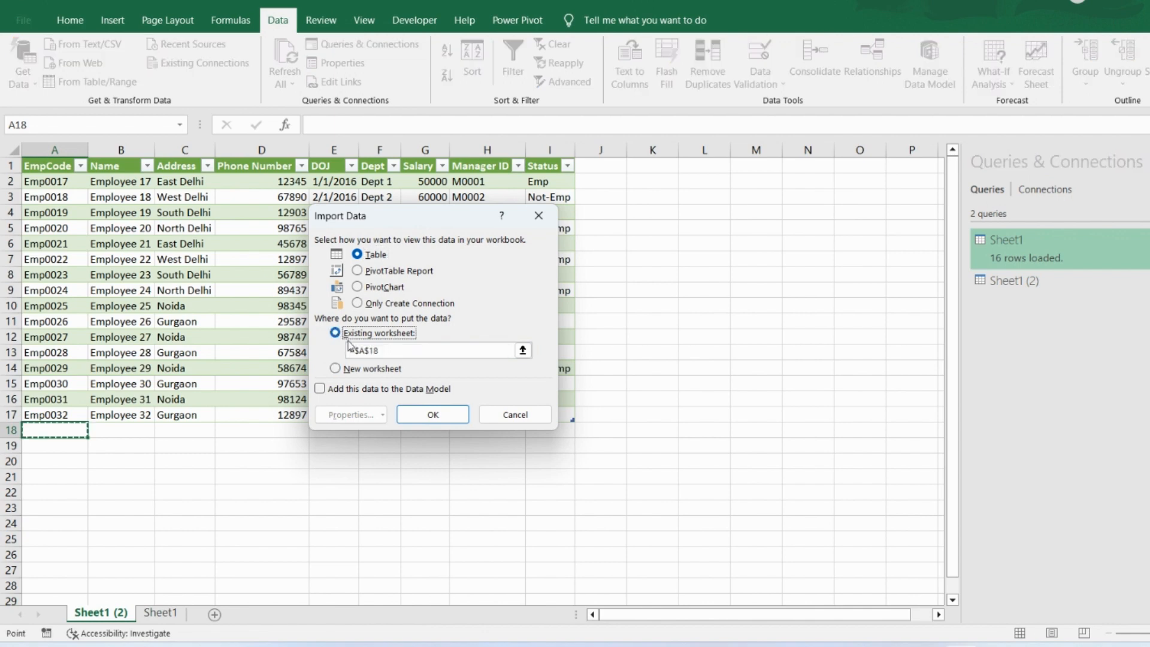
{"action": "left_click", "coordinate": [522, 350]}
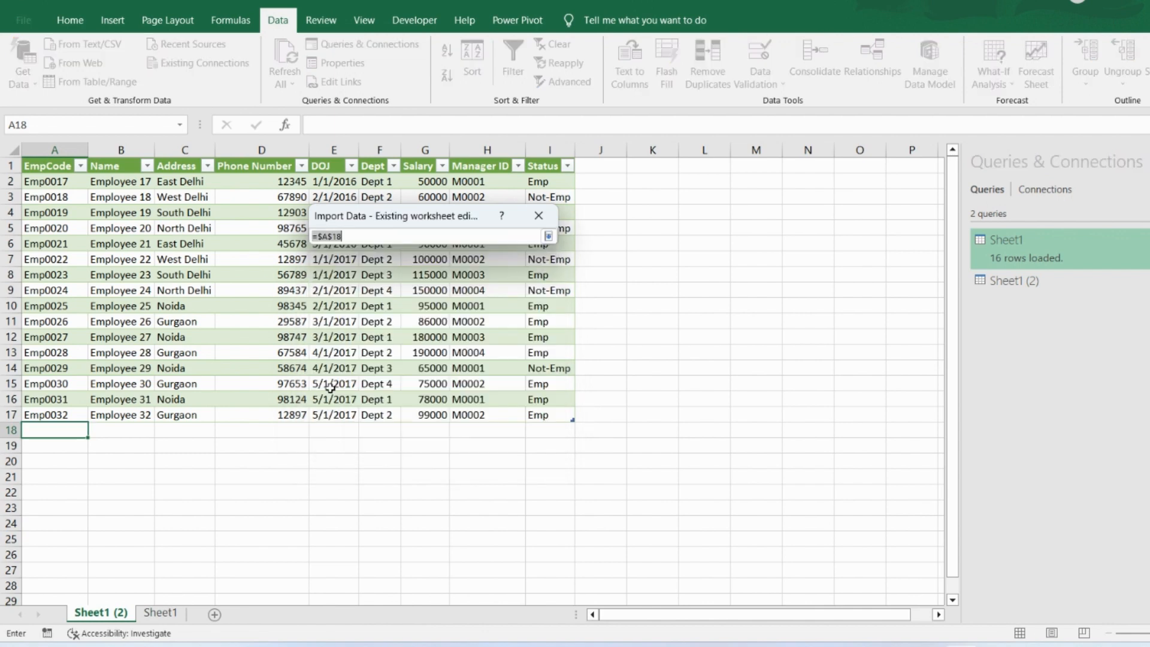
{"action": "left_click", "coordinate": [73, 431]}
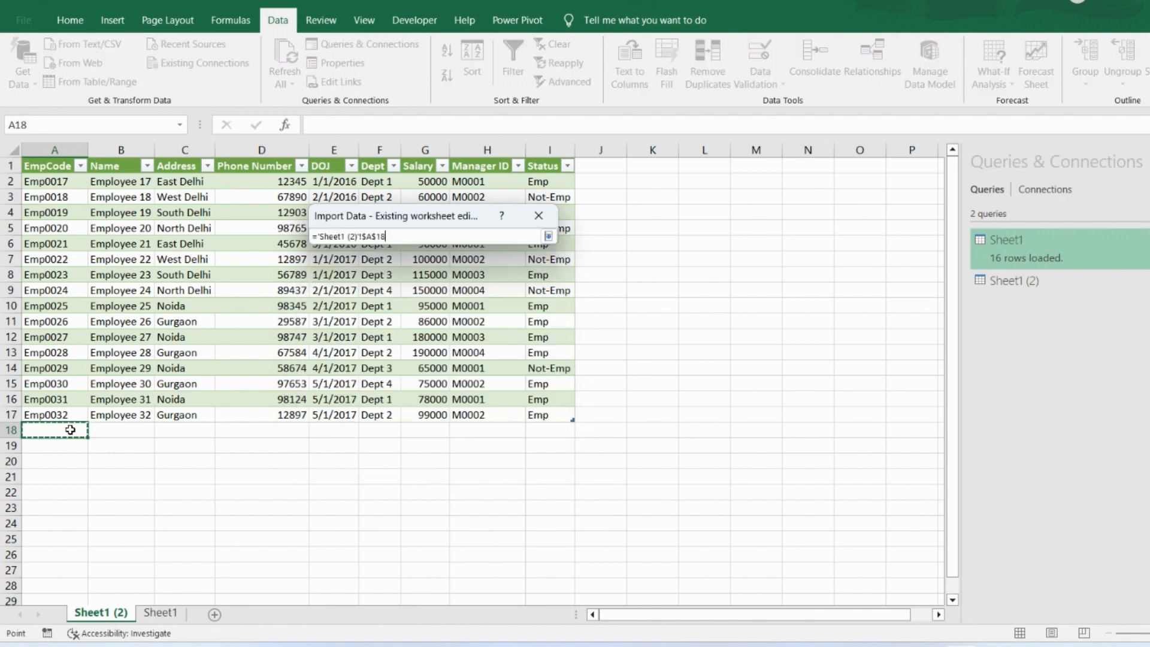
{"action": "left_click", "coordinate": [548, 236]}
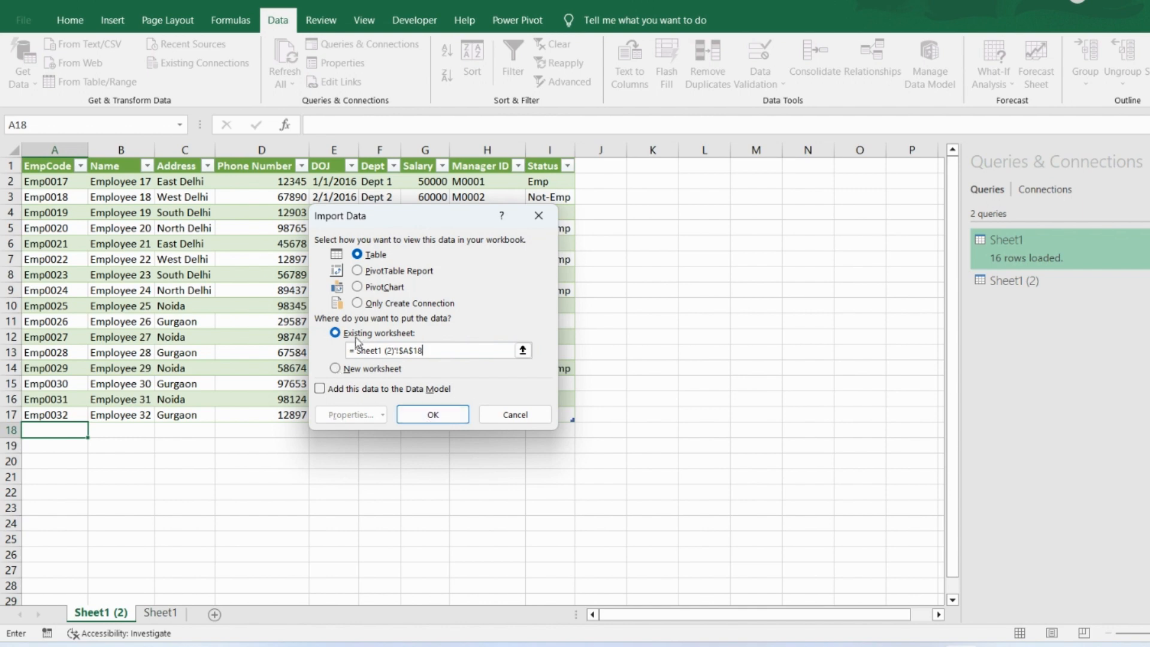
{"action": "left_click", "coordinate": [432, 416]}
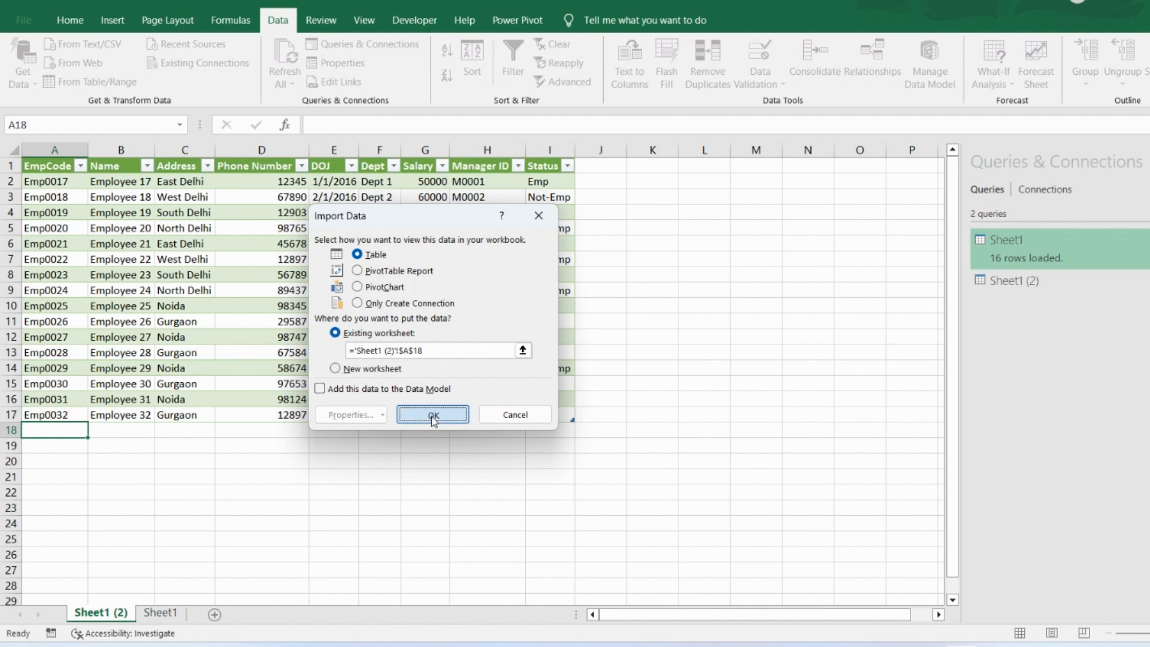
- Look through the rows of the employee table loaded beneath the first one on Sheet1 (2)
{"action": "key", "text": "Down"}
{"action": "key", "text": "Down"}
{"action": "key", "text": "Down"}
{"action": "key", "text": "Down"}
{"action": "key", "text": "Down"}
{"action": "key", "text": "Down"}
{"action": "key", "text": "Down"}
{"action": "key", "text": "Down"}
{"action": "key", "text": "Down"}
{"action": "key", "text": "Down"}
{"action": "key", "text": "Down"}
{"action": "key", "text": "Down"}
{"action": "key", "text": "Down"}
{"action": "key", "text": "Down"}
{"action": "key", "text": "Down"}
{"action": "key", "text": "Down"}
{"action": "key", "text": "Down"}
{"action": "key", "text": "Down"}
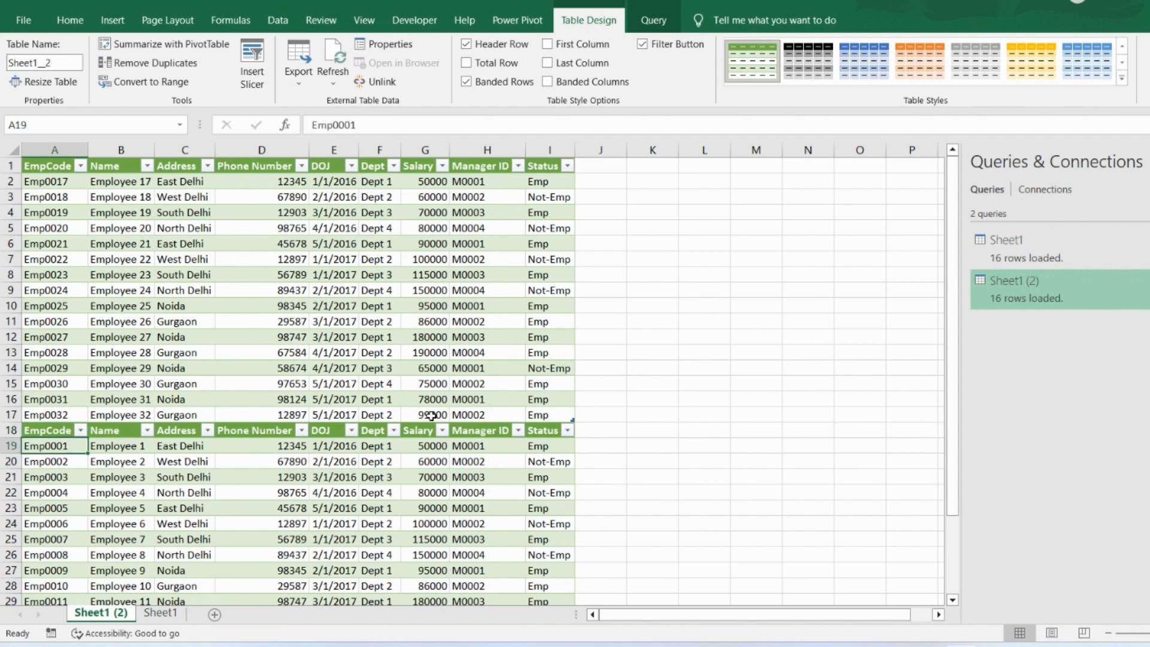
{"action": "key", "text": "Down"}
{"action": "key", "text": "Down"}
{"action": "key", "text": "Down"}
{"action": "key", "text": "Down"}
{"action": "key", "text": "Up"}
{"action": "key", "text": "Up"}
{"action": "key", "text": "Up"}
{"action": "key", "text": "Up"}
{"action": "key", "text": "Up"}
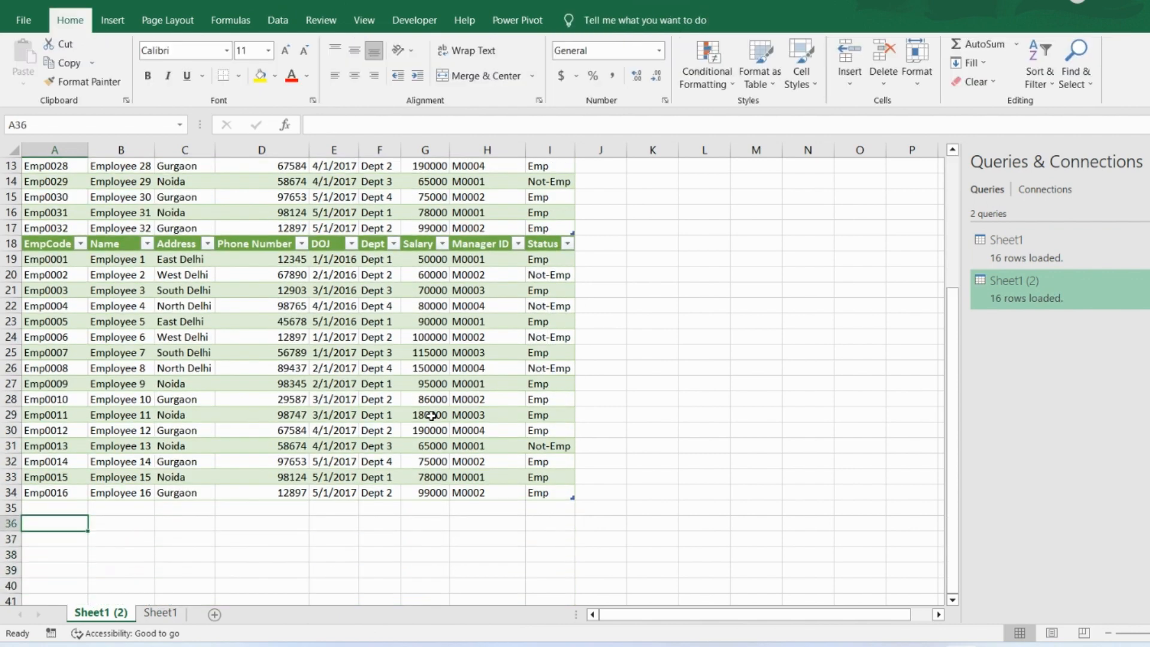
- On the empty Sheet1, start a Text/CSV import of the EmployeeDetails1 text file
{"action": "left_click", "coordinate": [157, 614]}
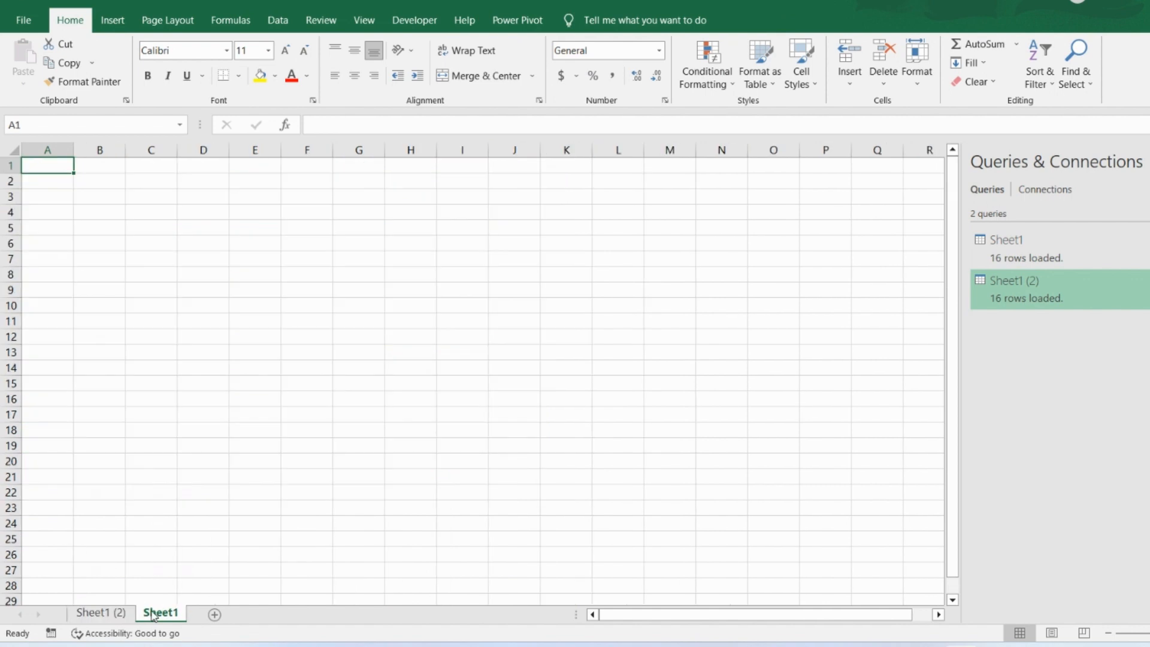
{"action": "left_click", "coordinate": [274, 24]}
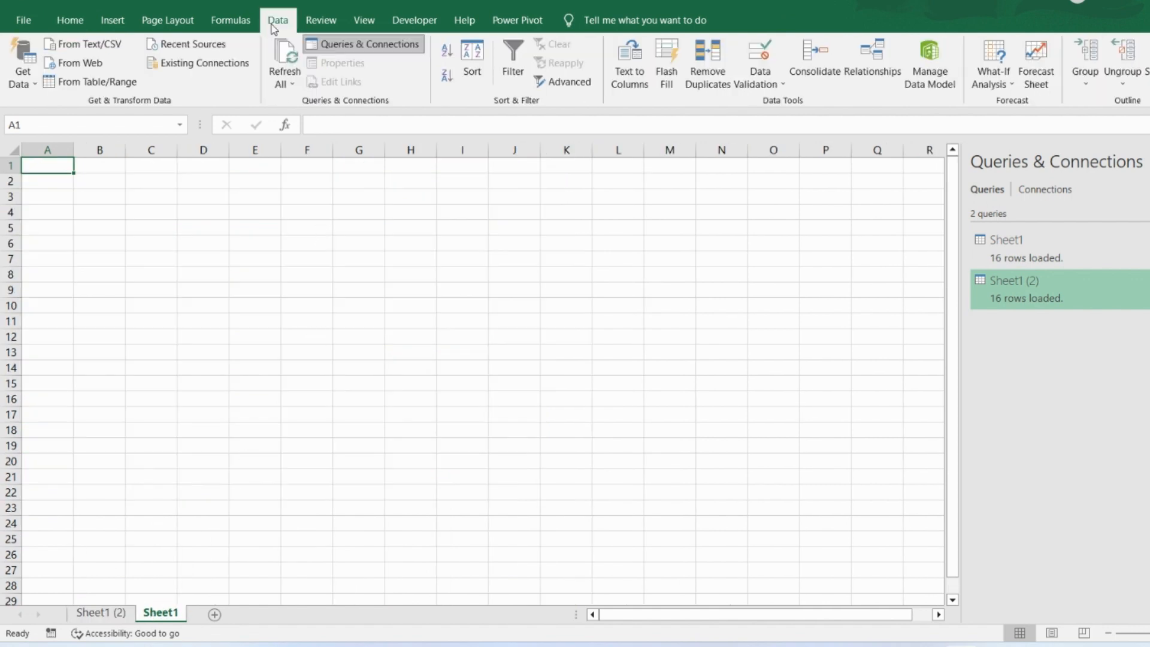
{"action": "left_click", "coordinate": [36, 85]}
{"action": "mouse_move", "coordinate": [66, 112]}
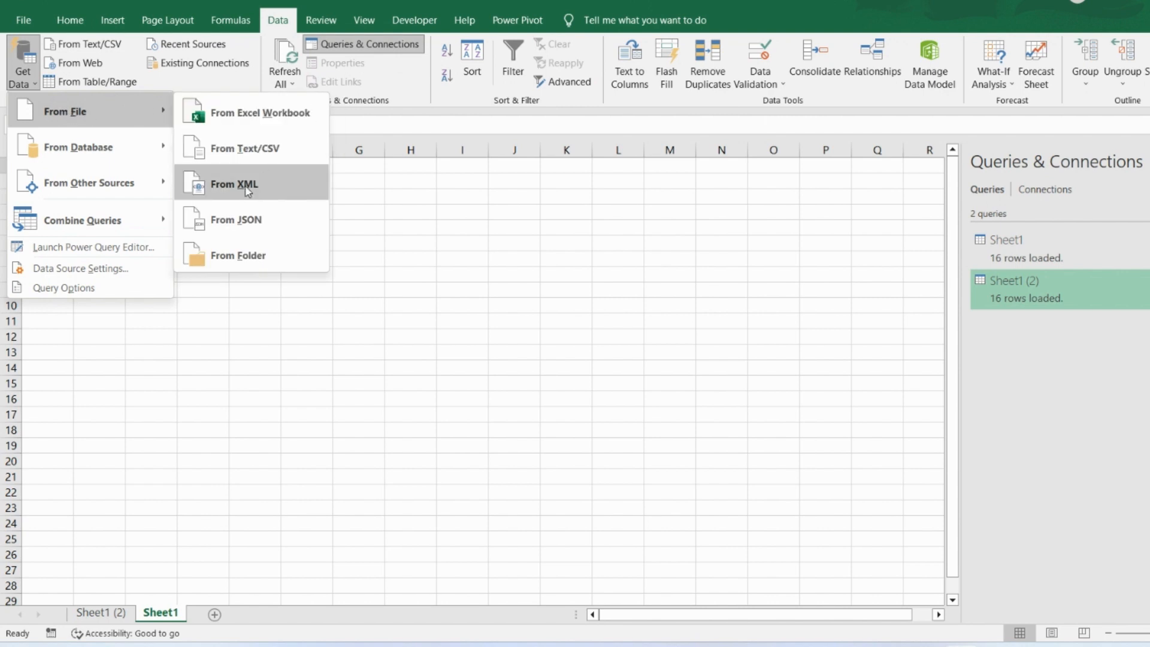
{"action": "left_click", "coordinate": [244, 150]}
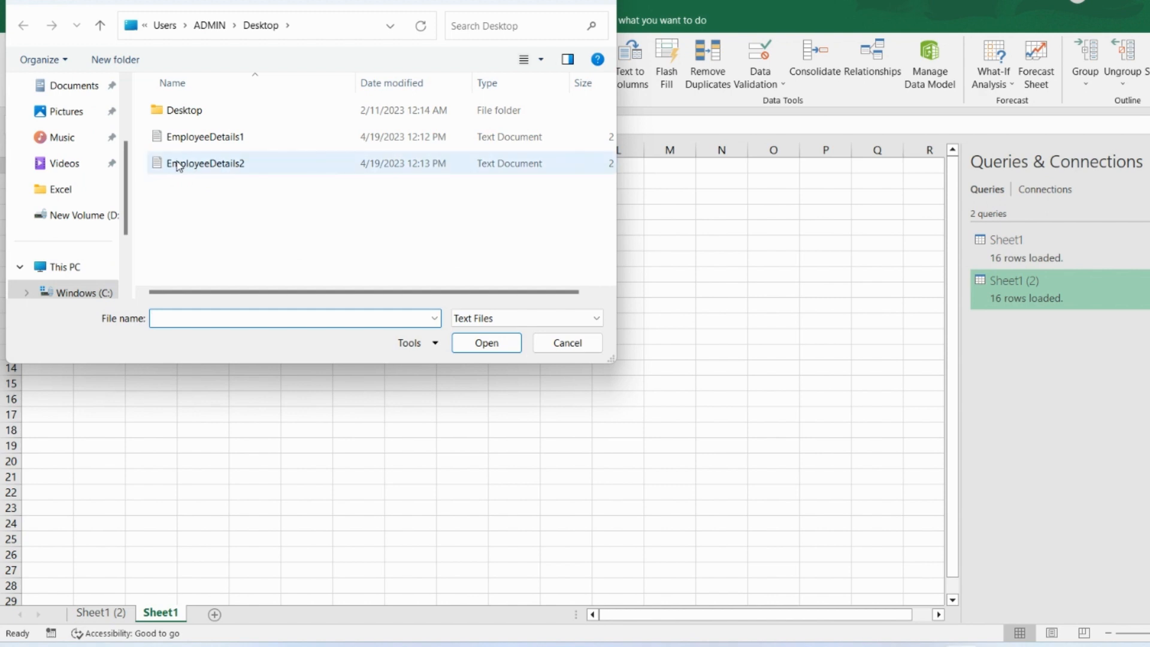
{"action": "left_click", "coordinate": [178, 141]}
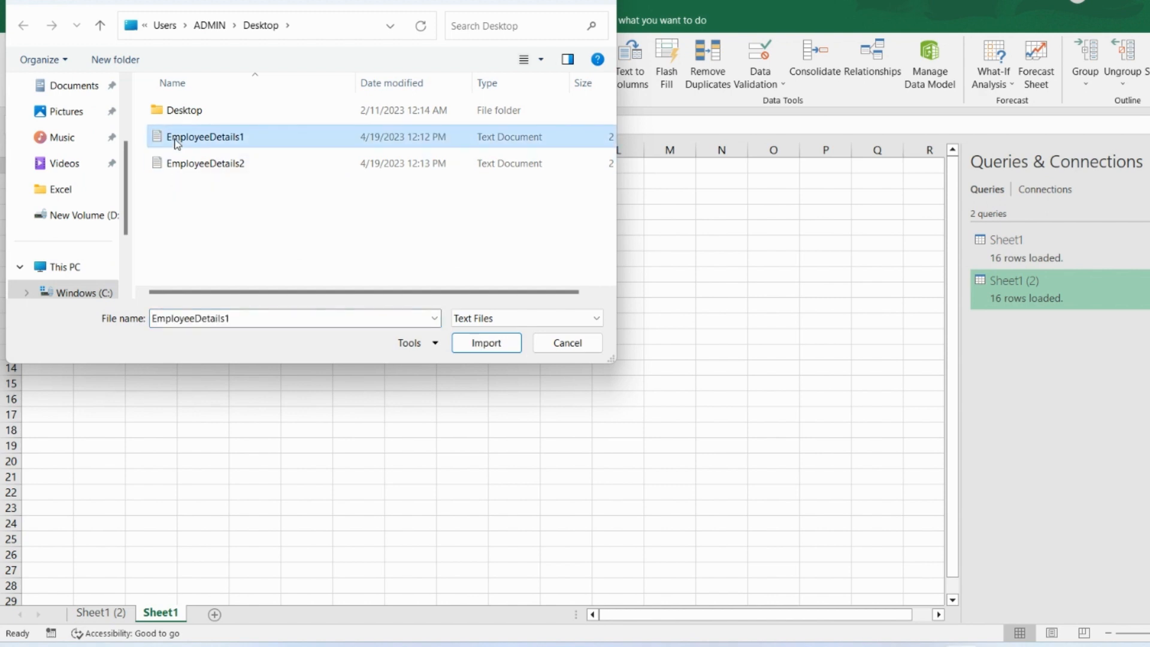
{"action": "left_click", "coordinate": [471, 353]}
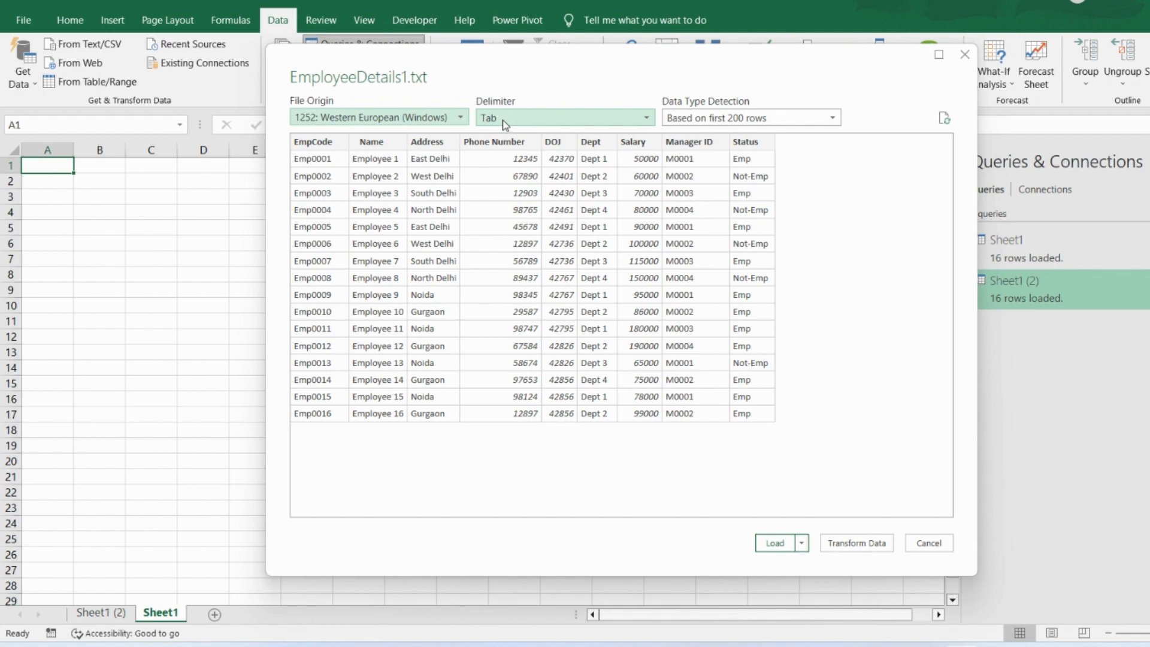
- Try the Comma delimiter for the text file import, and set the delimiter back to Tab
{"action": "left_click", "coordinate": [650, 120]}
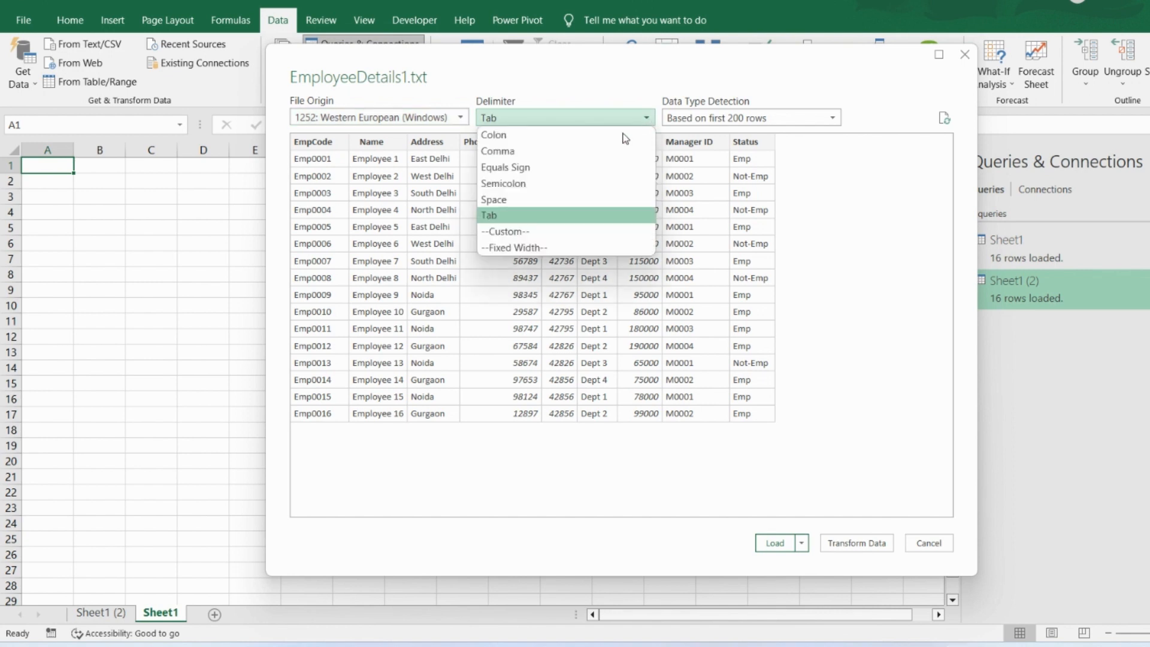
{"action": "left_click", "coordinate": [587, 157]}
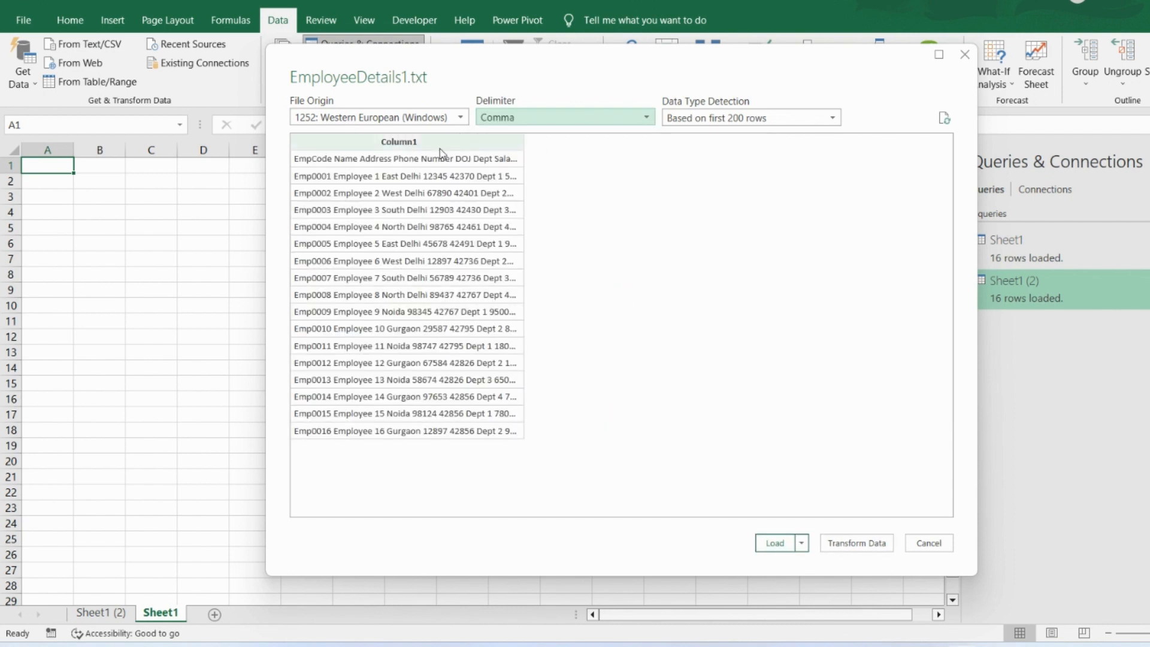
{"action": "left_click", "coordinate": [648, 119]}
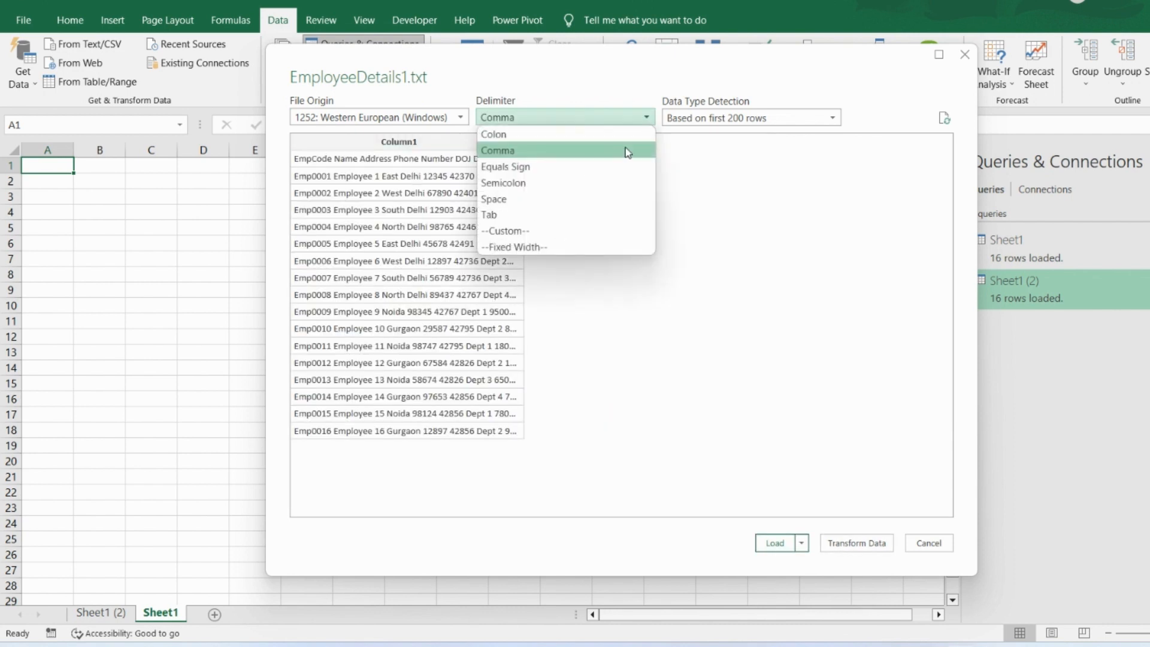
{"action": "left_click", "coordinate": [575, 222]}
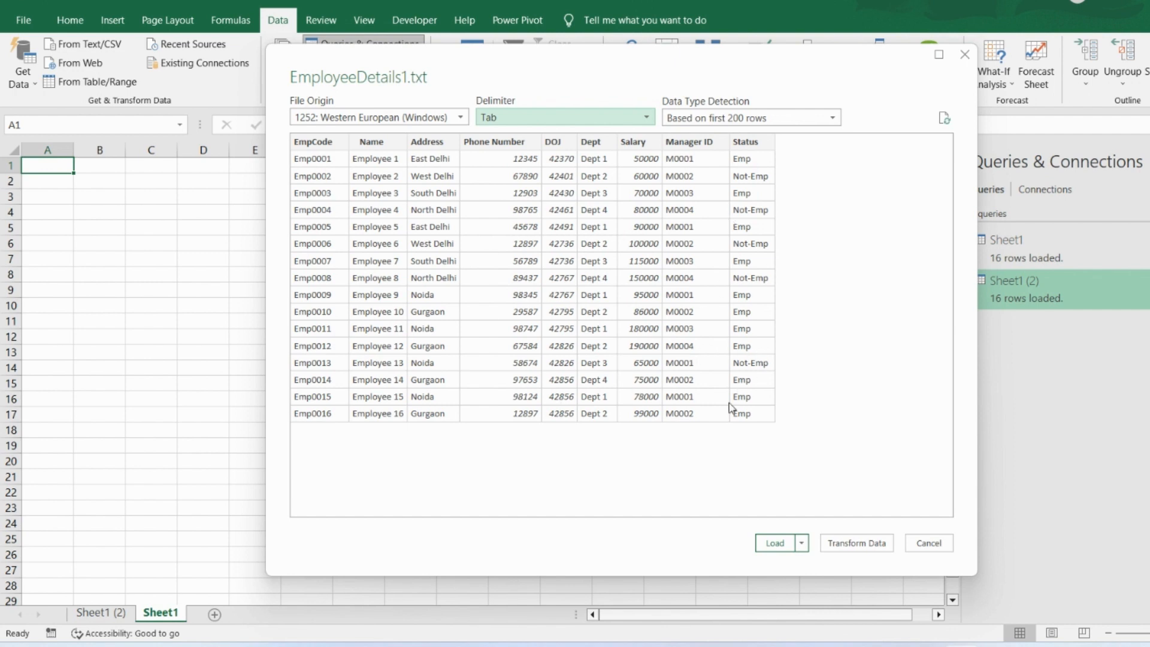
- Load the EmployeeDetails1 text file data as a table into a new worksheet
{"action": "left_click", "coordinate": [802, 543]}
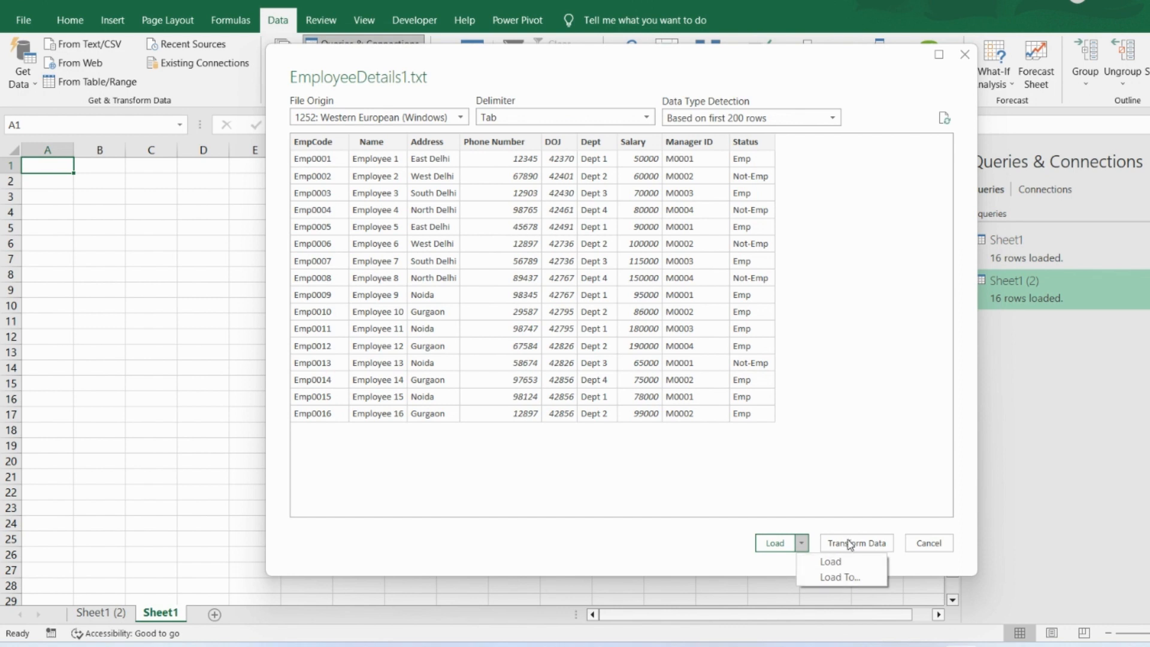
{"action": "left_click", "coordinate": [838, 578]}
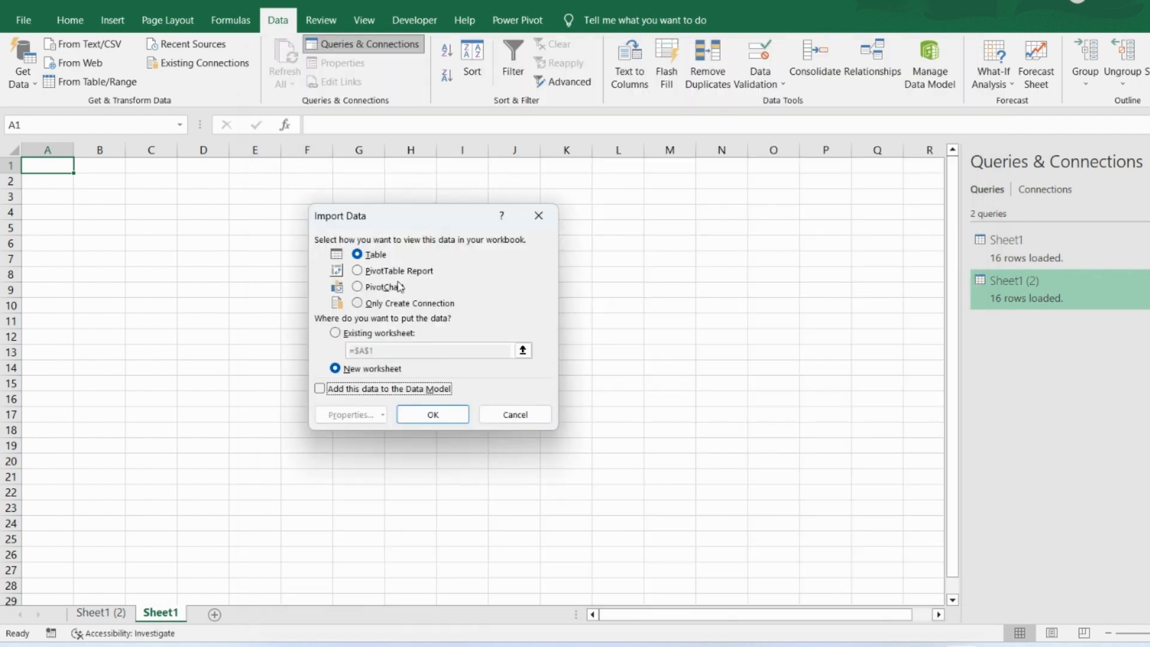
{"action": "left_click", "coordinate": [369, 257]}
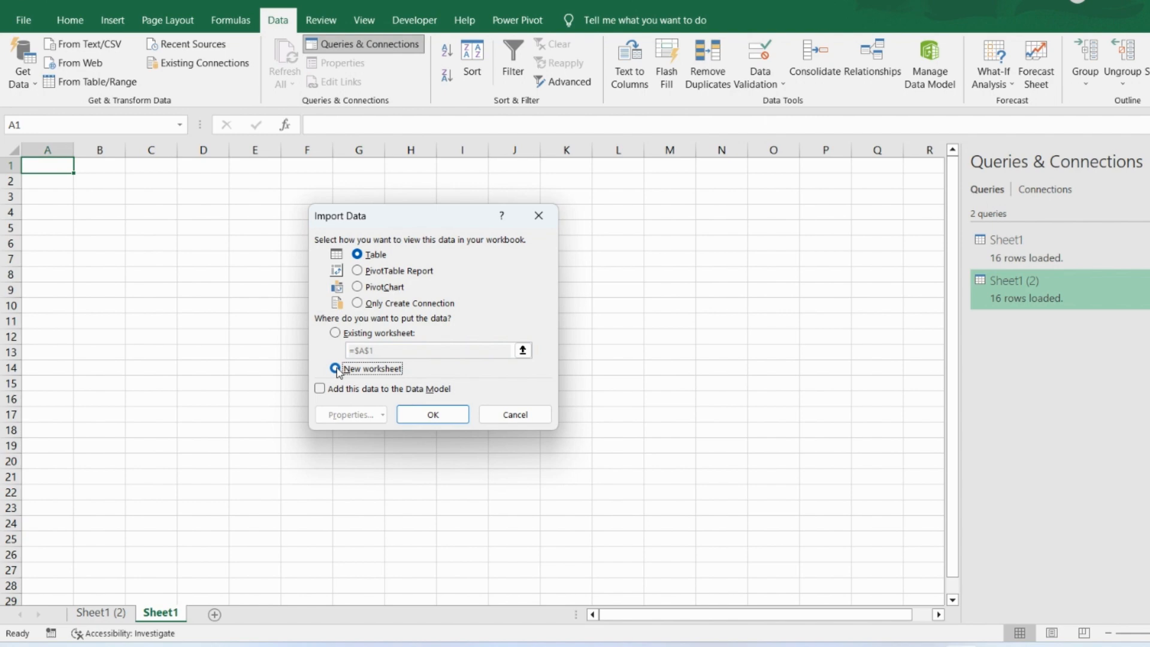
{"action": "left_click", "coordinate": [433, 417]}
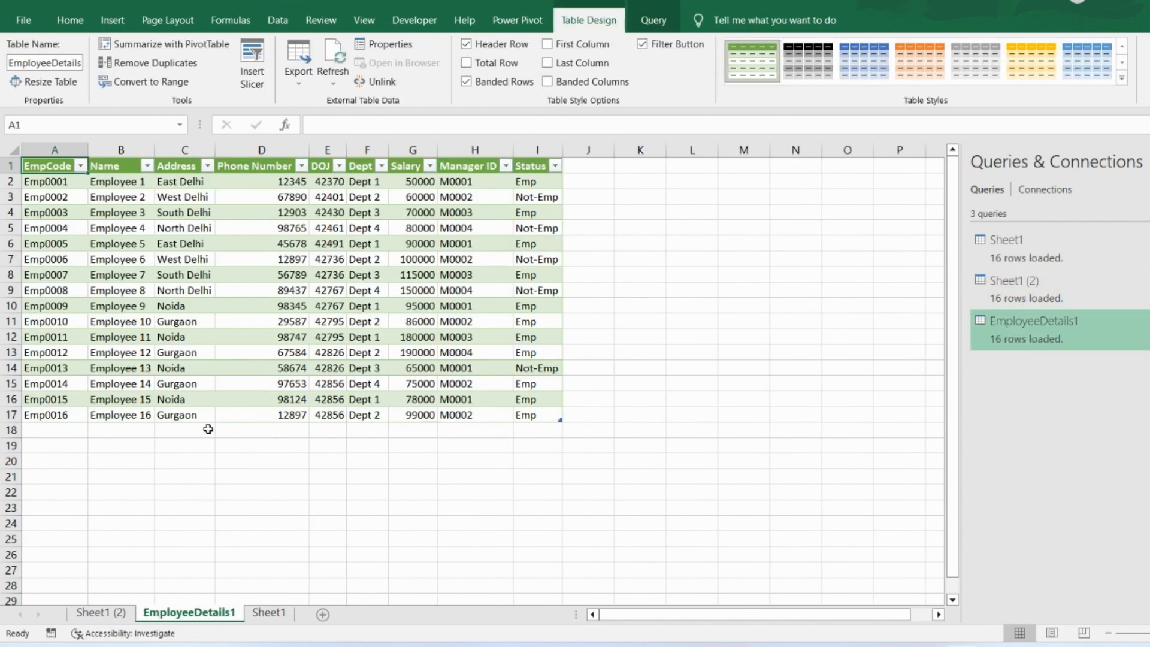
{"action": "left_click", "coordinate": [69, 430]}
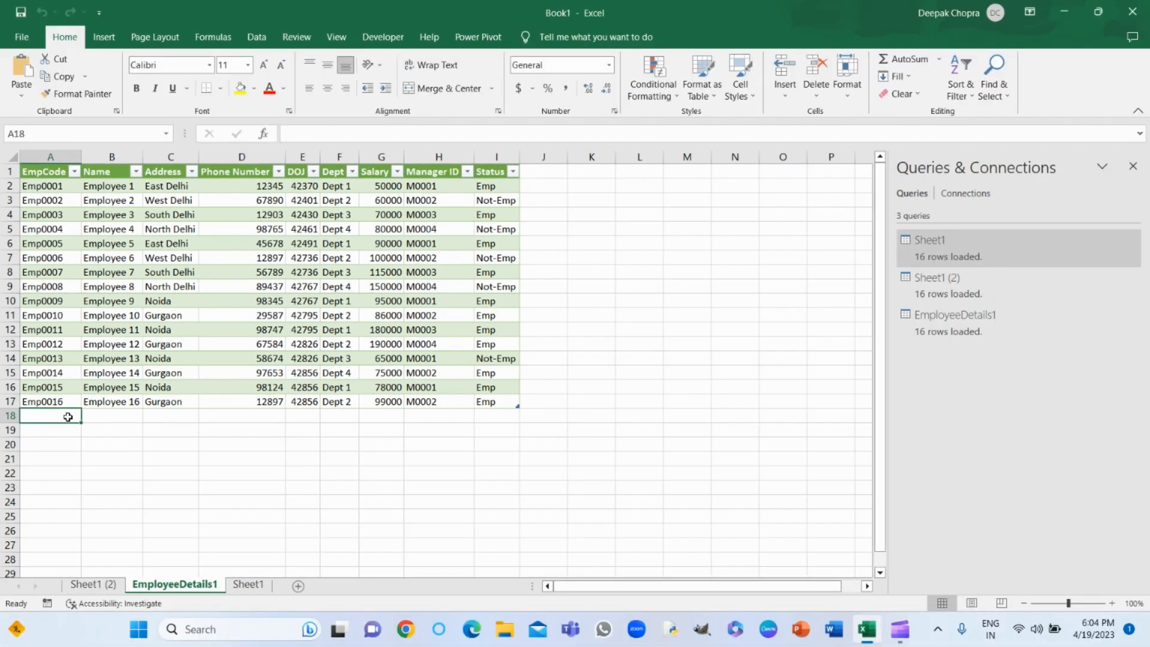
- Delete the second employee table in rows 18 to 34 of Sheet1 (2)
{"action": "left_click", "coordinate": [109, 584]}
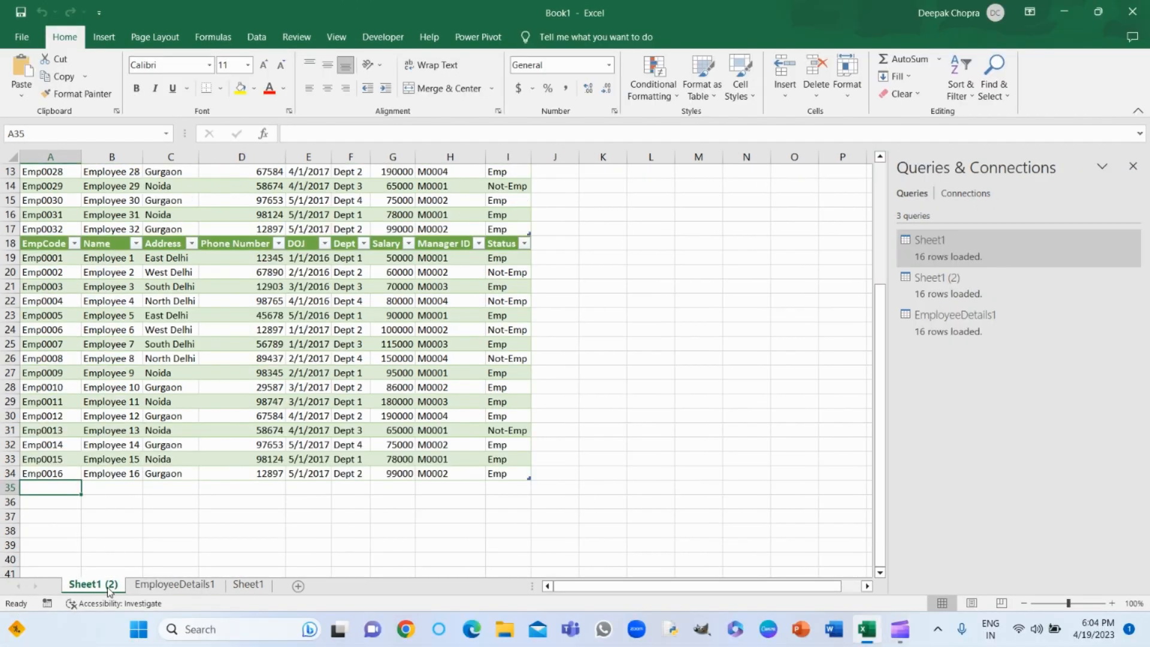
{"action": "left_click", "coordinate": [11, 243]}
{"action": "left_click_drag", "start_coordinate": [11, 243], "coordinate": [11, 474]}
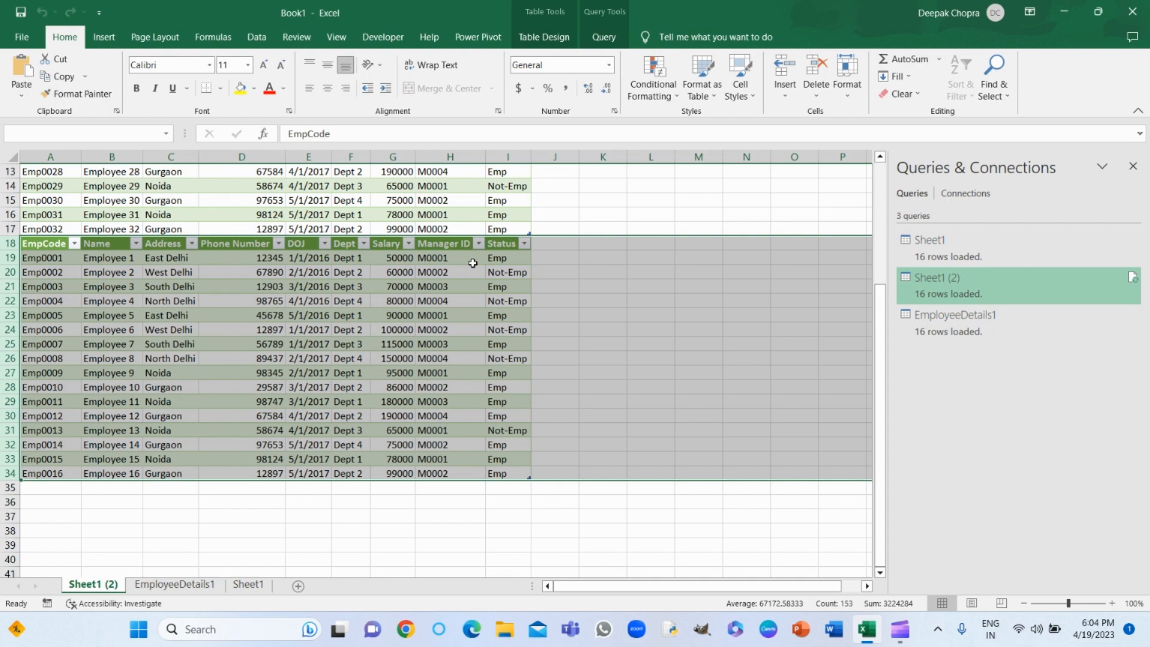
{"action": "key", "text": "Delete"}
{"action": "left_click", "coordinate": [560, 360]}
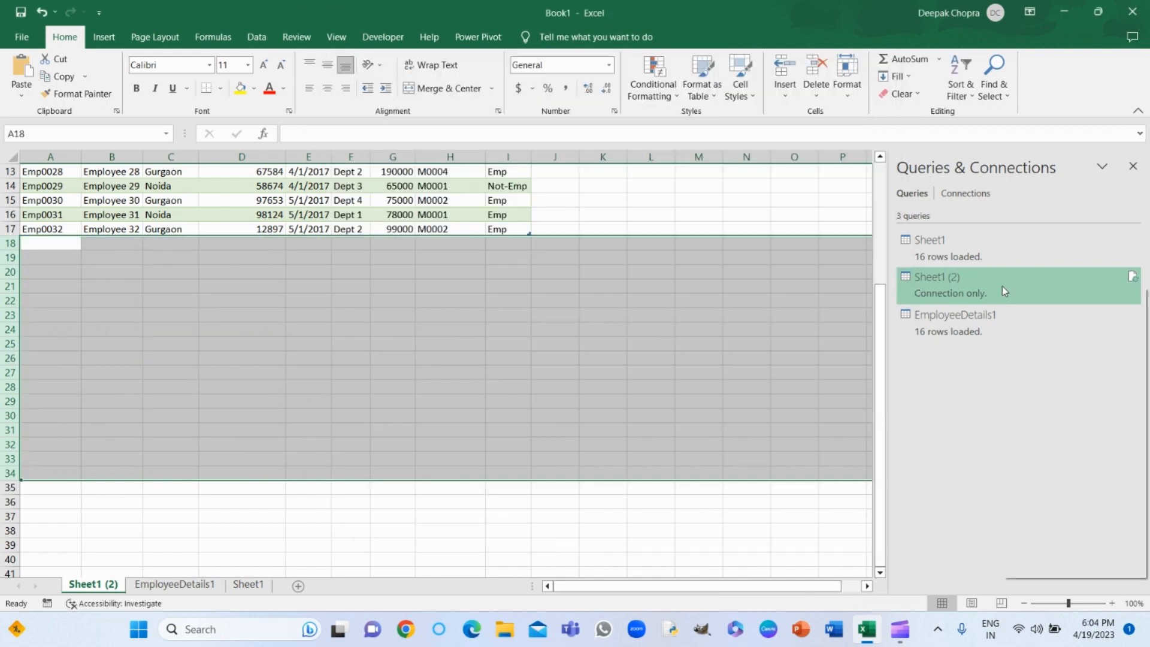
- Delete the Sheet1 (2) query from the workbook
{"action": "right_click", "coordinate": [1001, 286]}
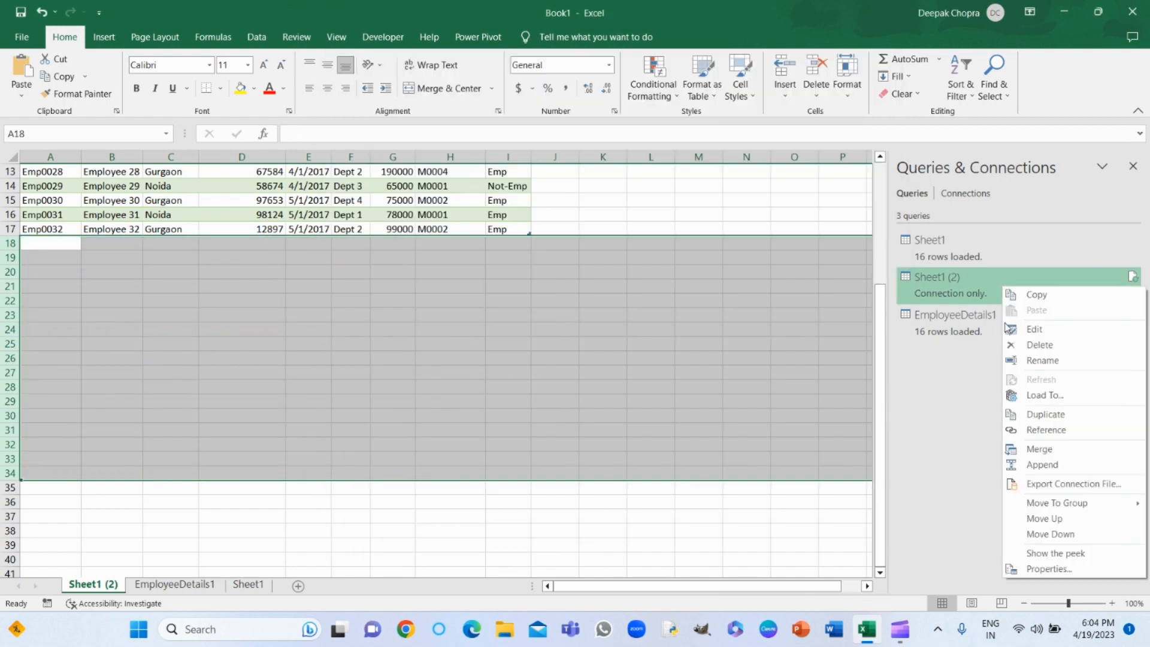
{"action": "left_click", "coordinate": [1073, 345]}
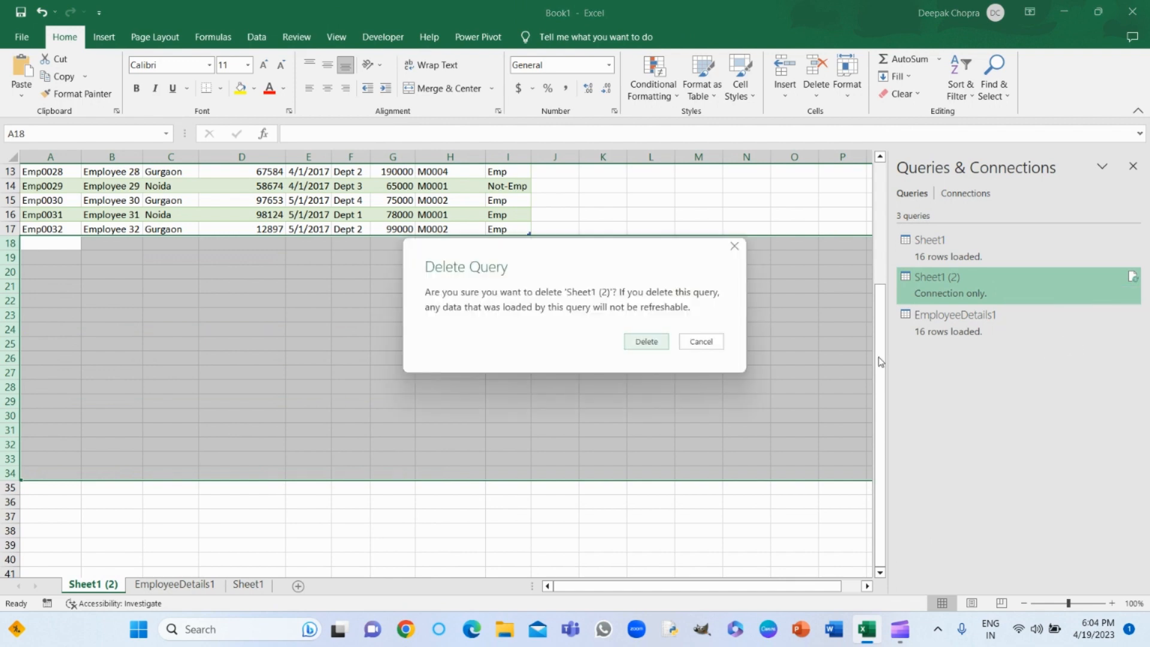
{"action": "left_click", "coordinate": [647, 342]}
{"action": "left_click", "coordinate": [288, 317]}
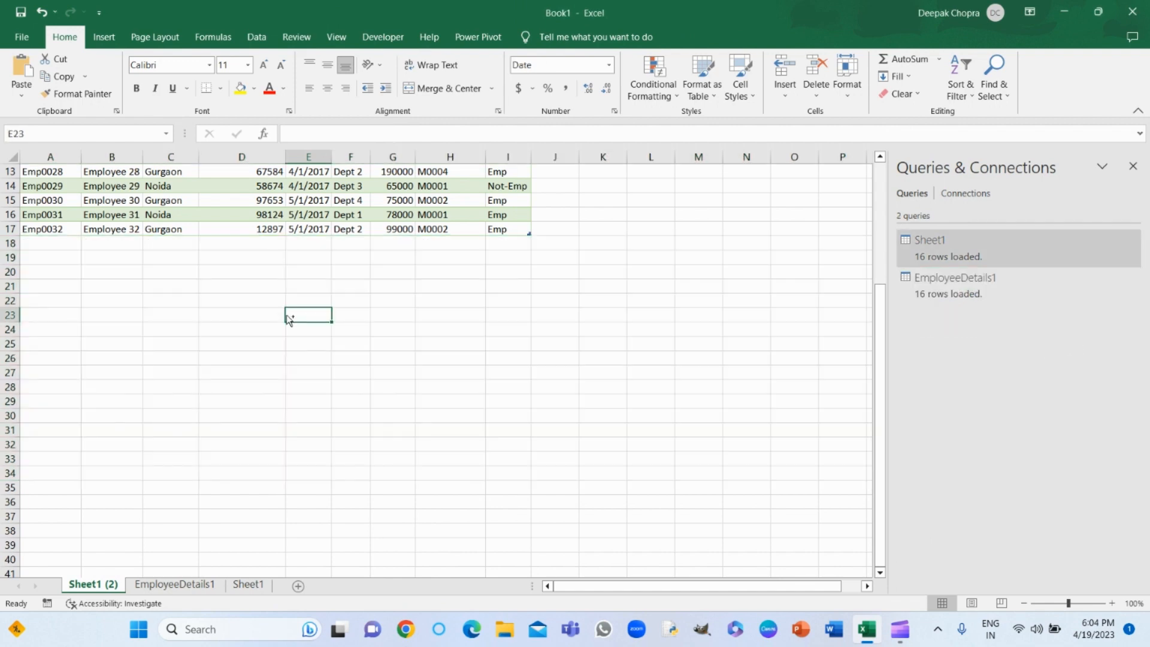
- Compare the employee tables on the Sheet1 (2) and EmployeeDetails1 worksheets, checking their columns and employee rows
{"action": "key", "text": "ctrl+Home"}
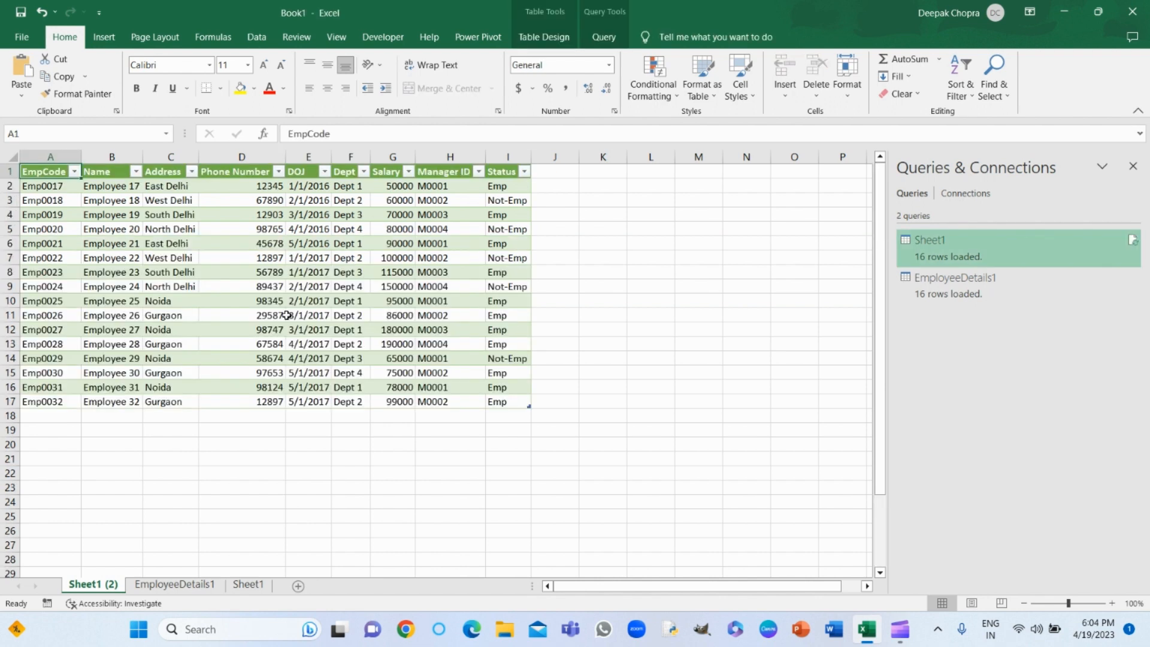
{"action": "left_click", "coordinate": [47, 174]}
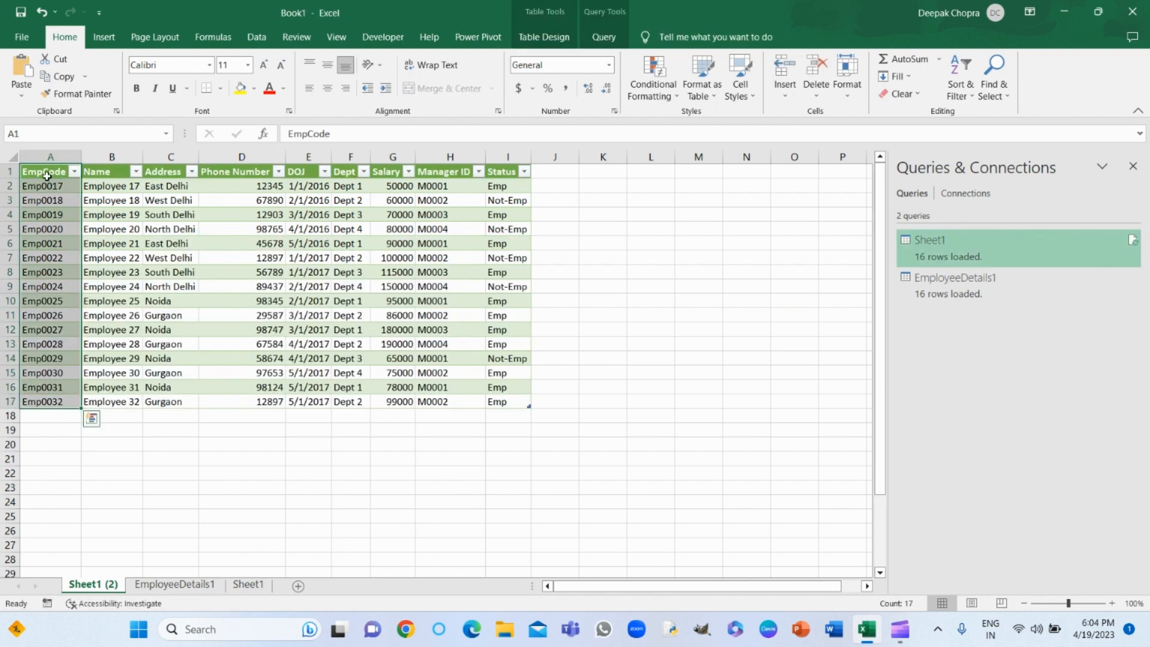
{"action": "key", "text": "ctrl+shift+Right"}
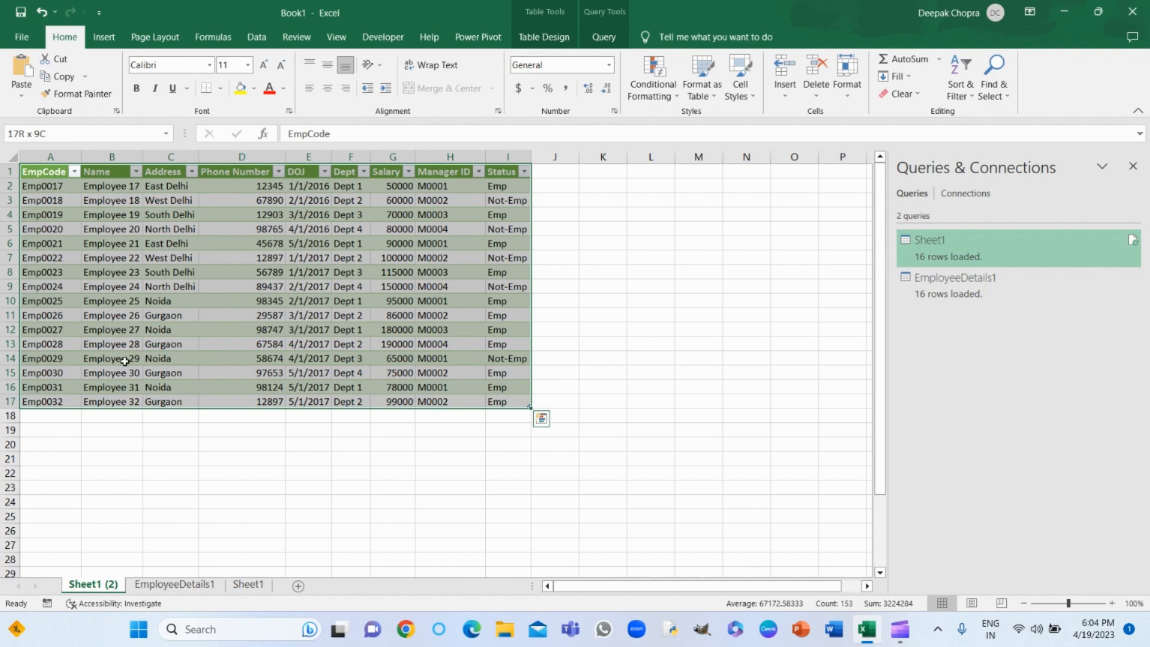
{"action": "left_click", "coordinate": [146, 585]}
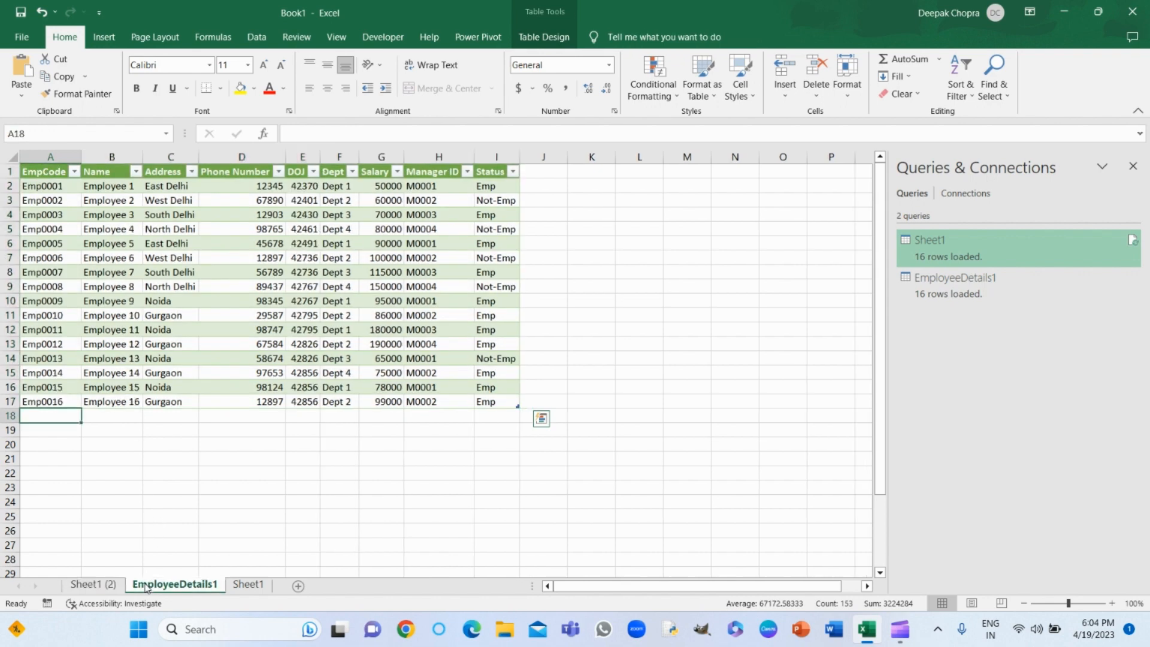
{"action": "left_click", "coordinate": [54, 170]}
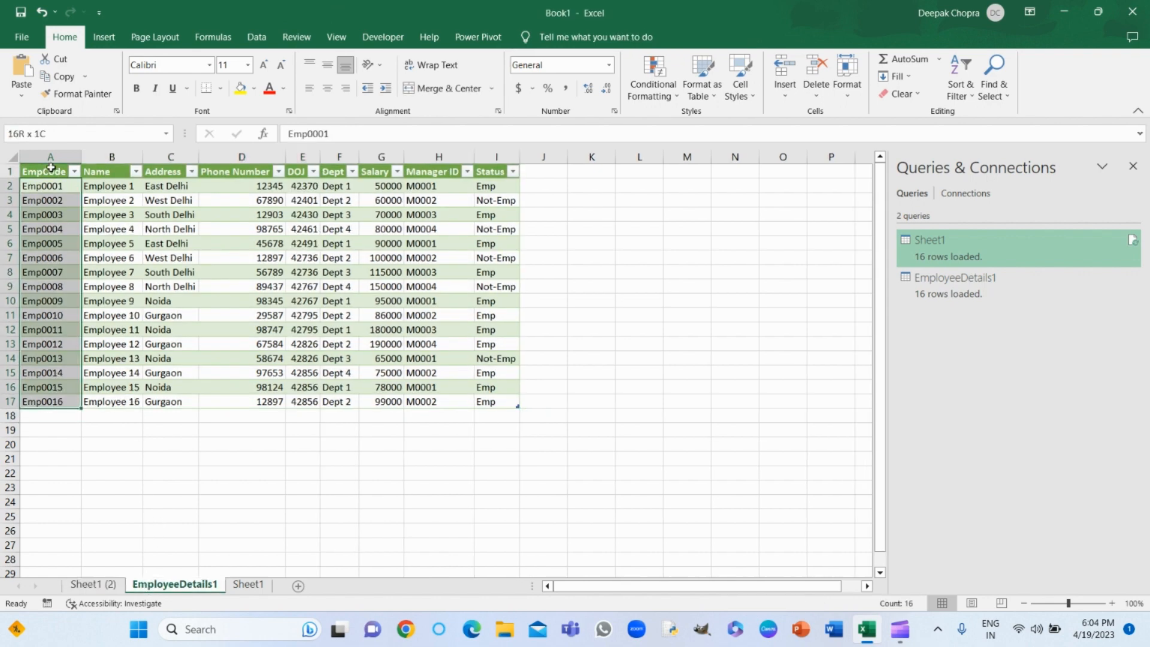
{"action": "key", "text": "ctrl+shift+Right"}
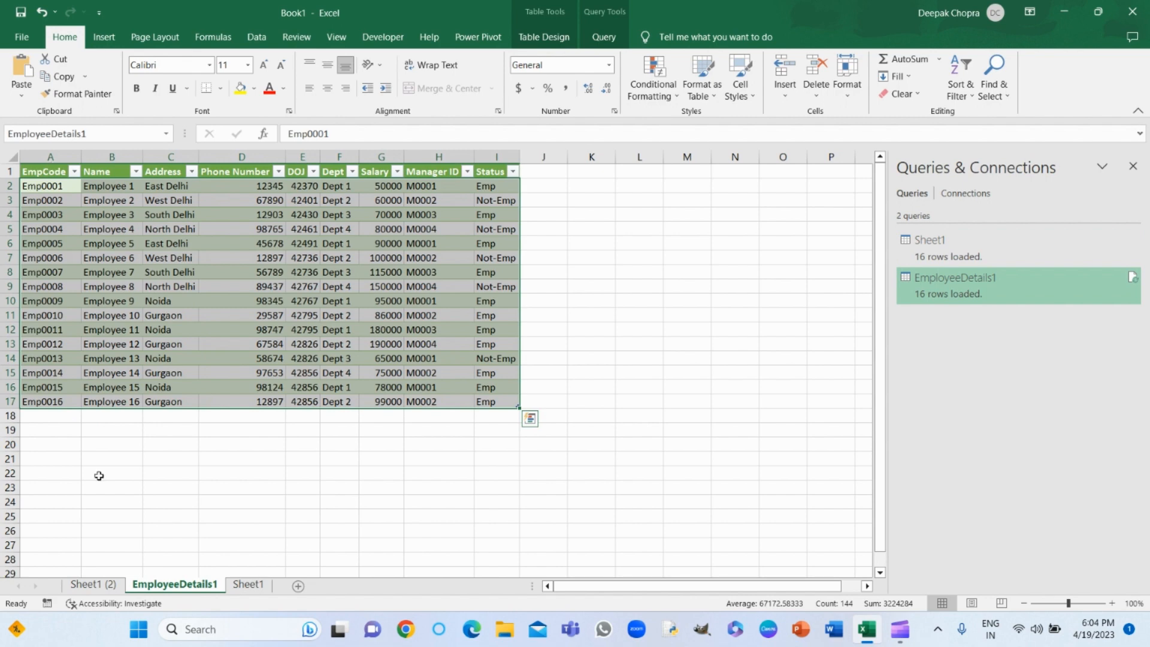
{"action": "left_click", "coordinate": [108, 585]}
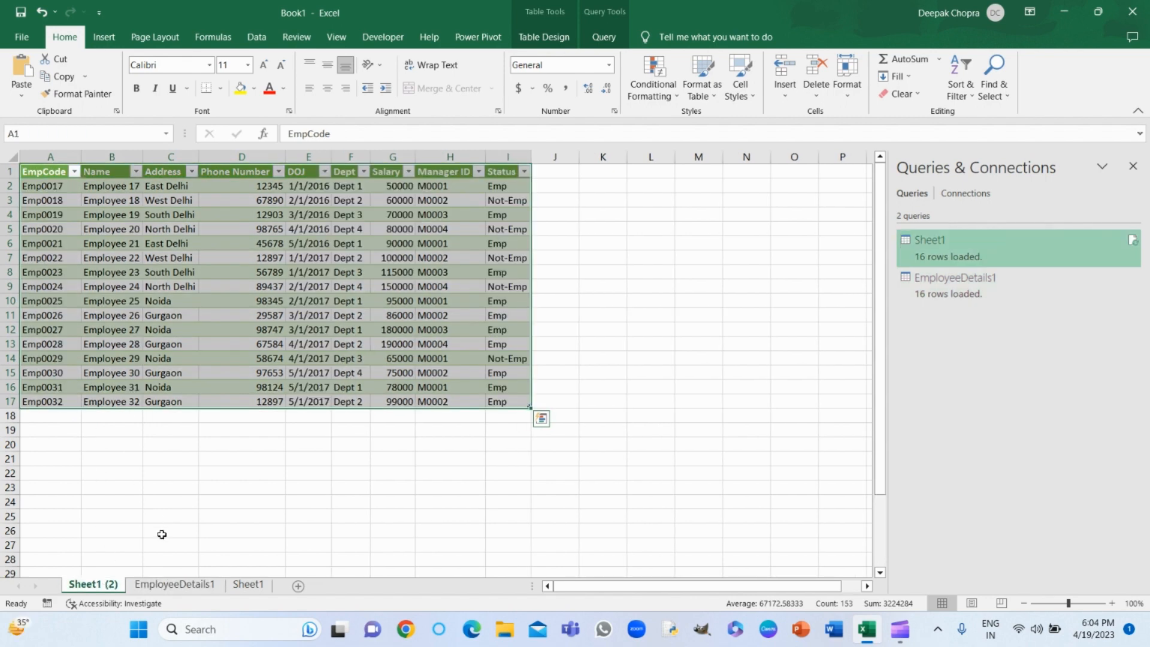
{"action": "left_click", "coordinate": [143, 586]}
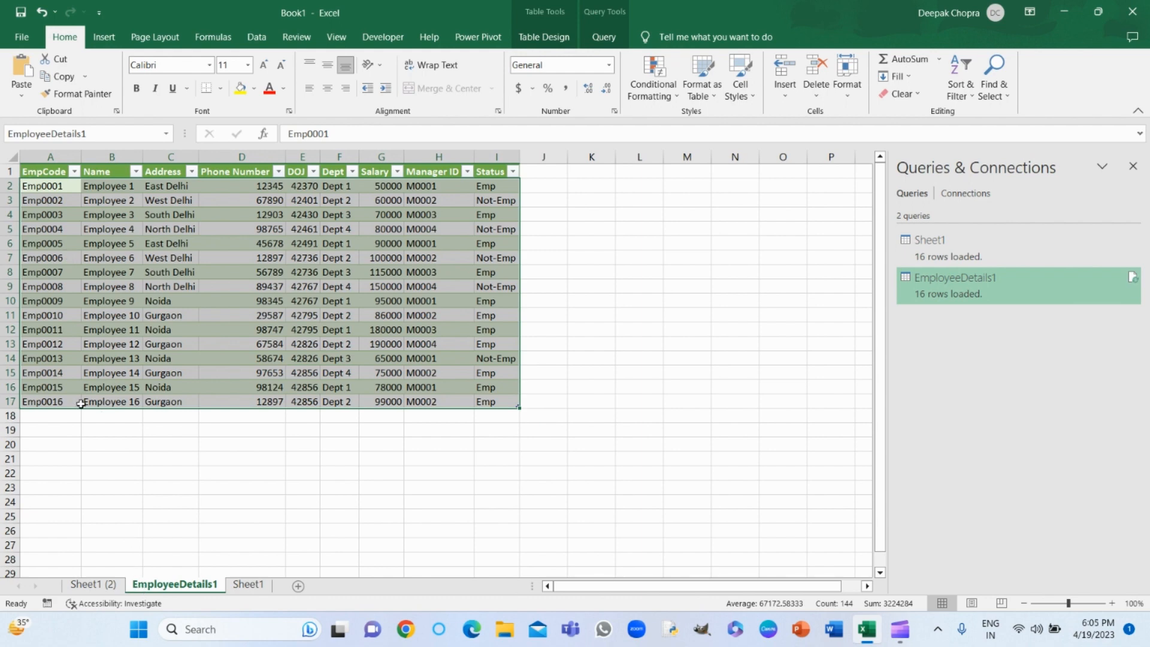
{"action": "left_click", "coordinate": [89, 585]}
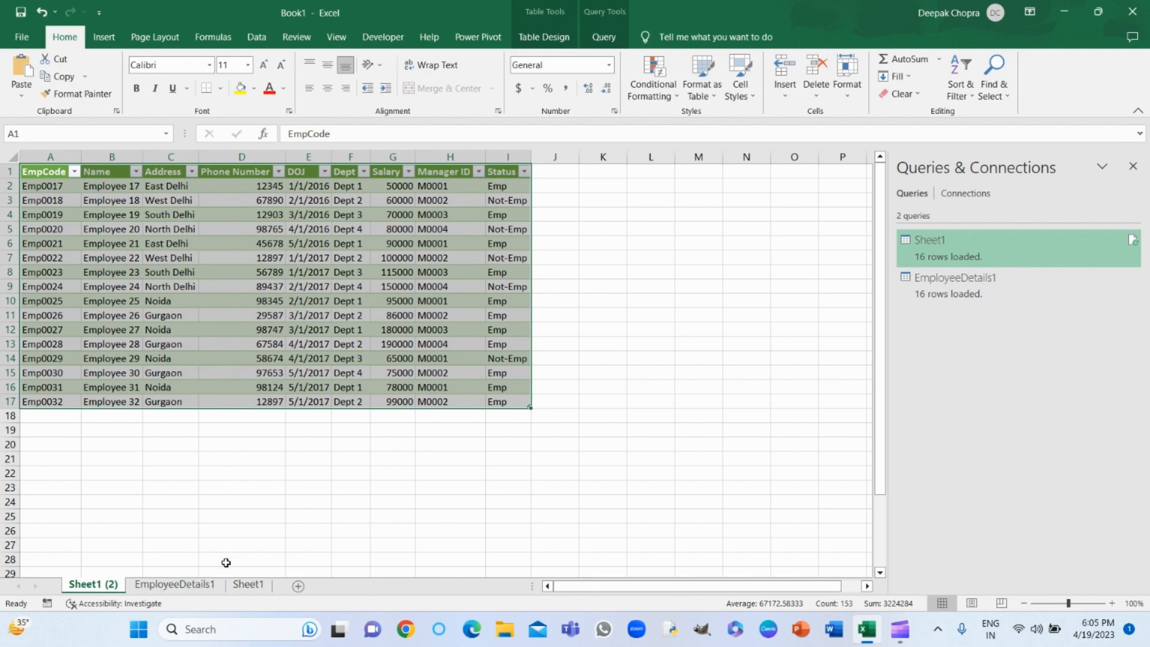
- Close the list of workbook queries, show it again, and open the EmployeeDetails1 query in the Power Query Editor
{"action": "left_click", "coordinate": [1138, 170]}
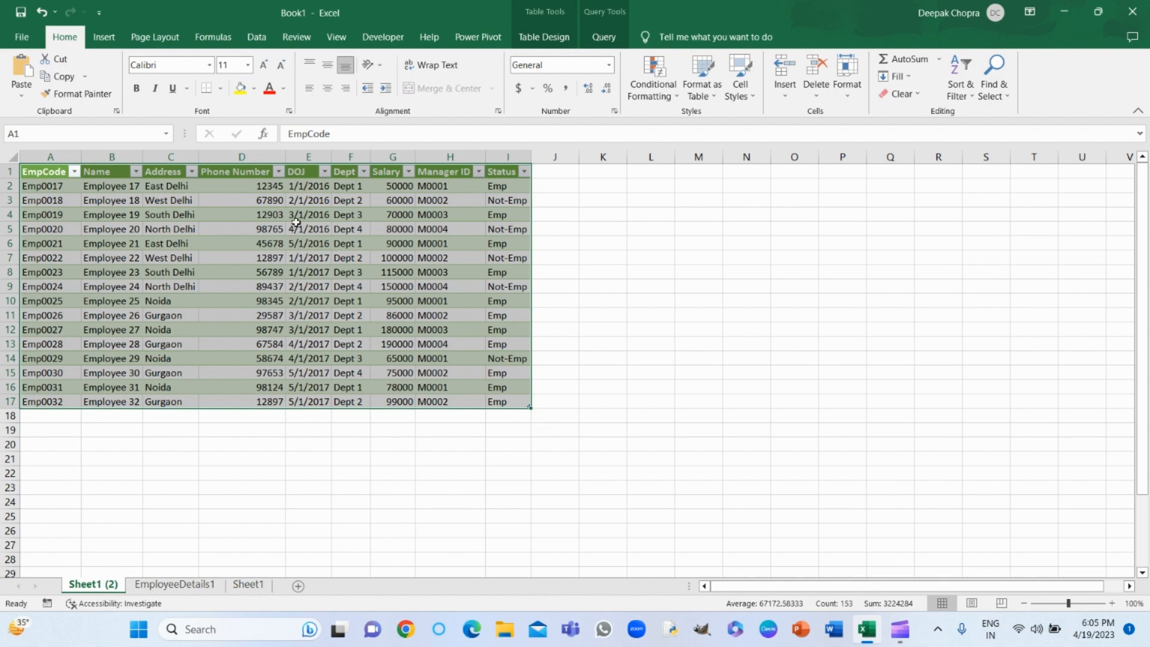
{"action": "left_click", "coordinate": [255, 39]}
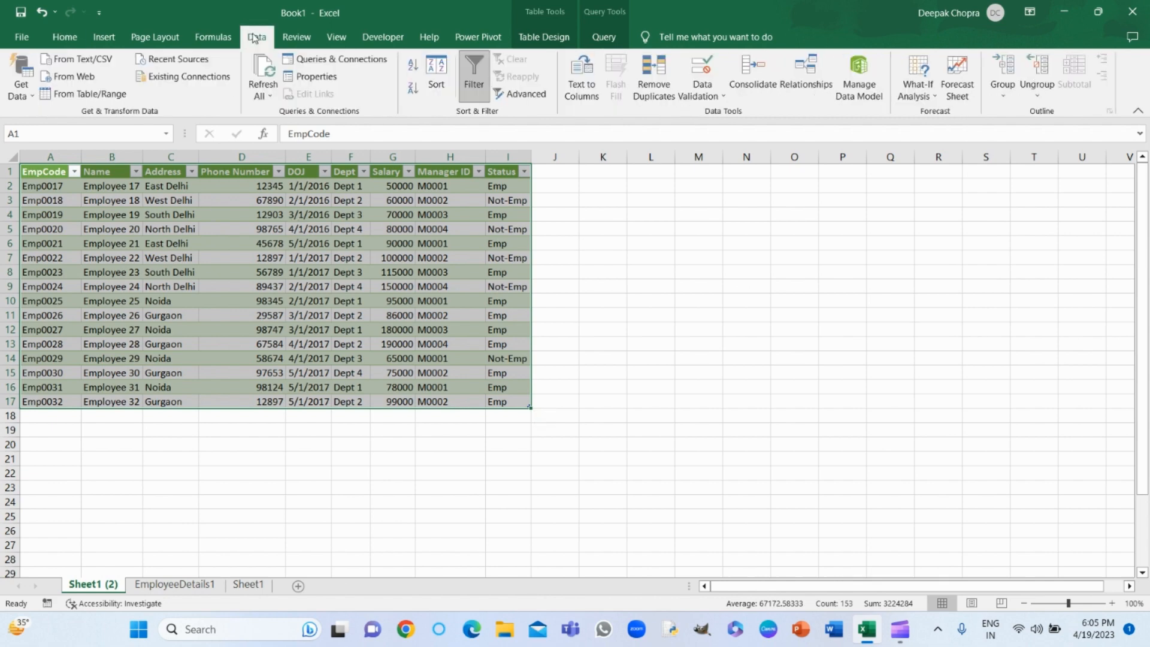
{"action": "left_click", "coordinate": [316, 64]}
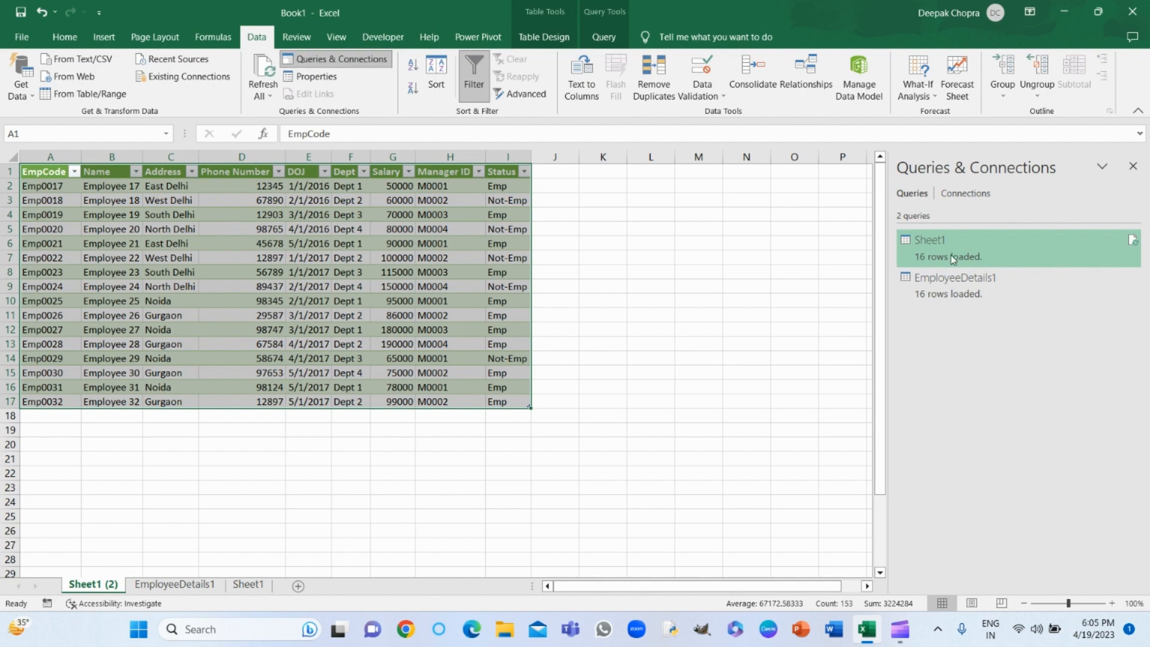
{"action": "mouse_move", "coordinate": [1045, 277]}
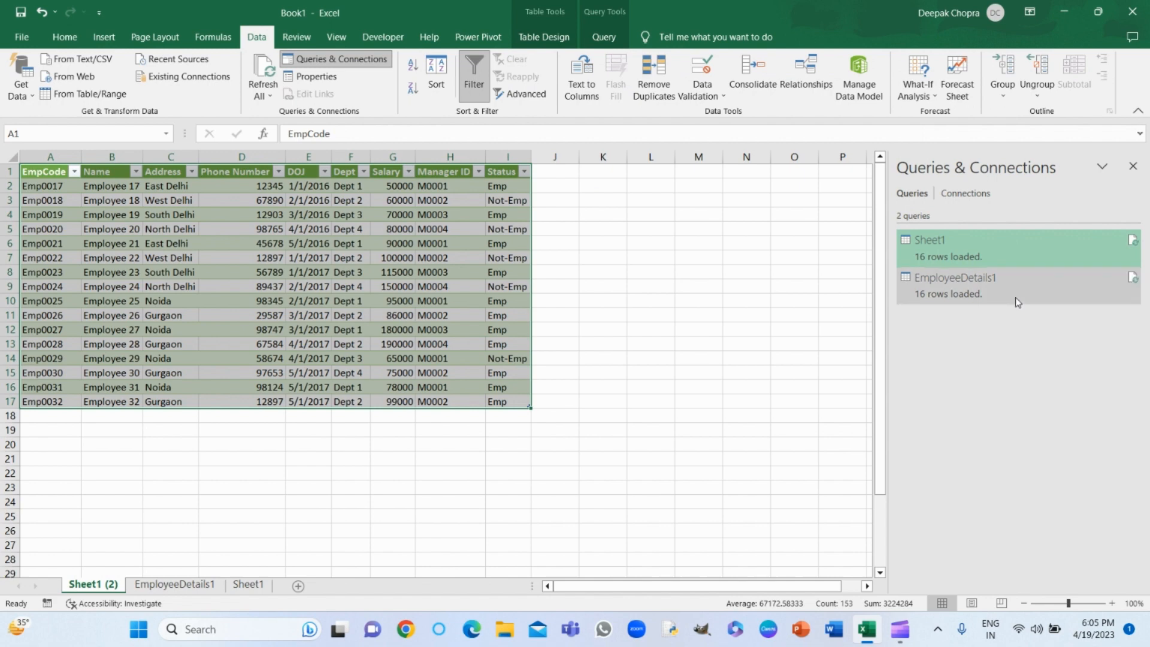
{"action": "left_click", "coordinate": [1015, 297]}
{"action": "double_click", "coordinate": [1015, 296]}
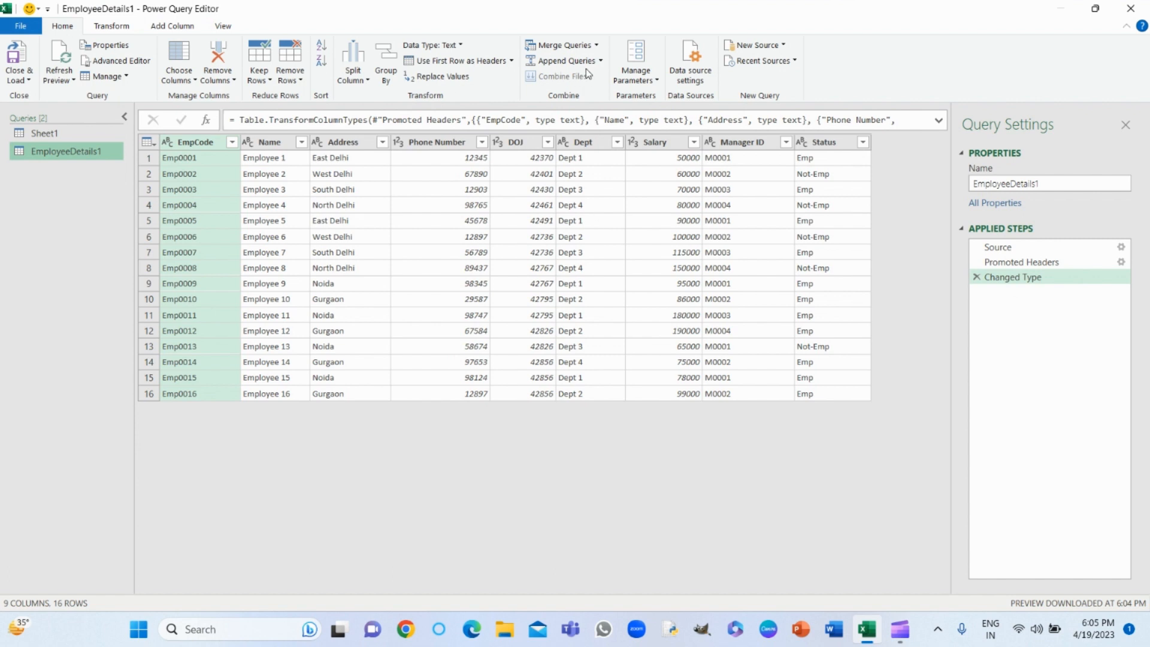
- Start appending queries as a new query, with EmployeeDetails1 as the first table and Sheet1 as the second
{"action": "left_click", "coordinate": [600, 61]}
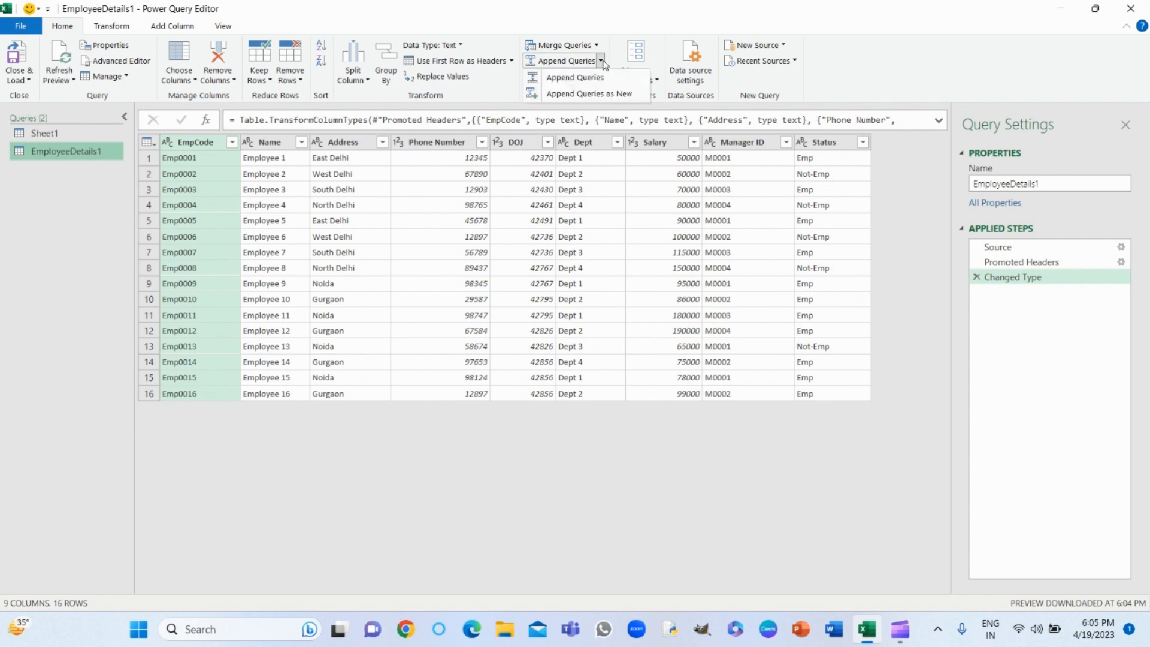
{"action": "left_click", "coordinate": [564, 96]}
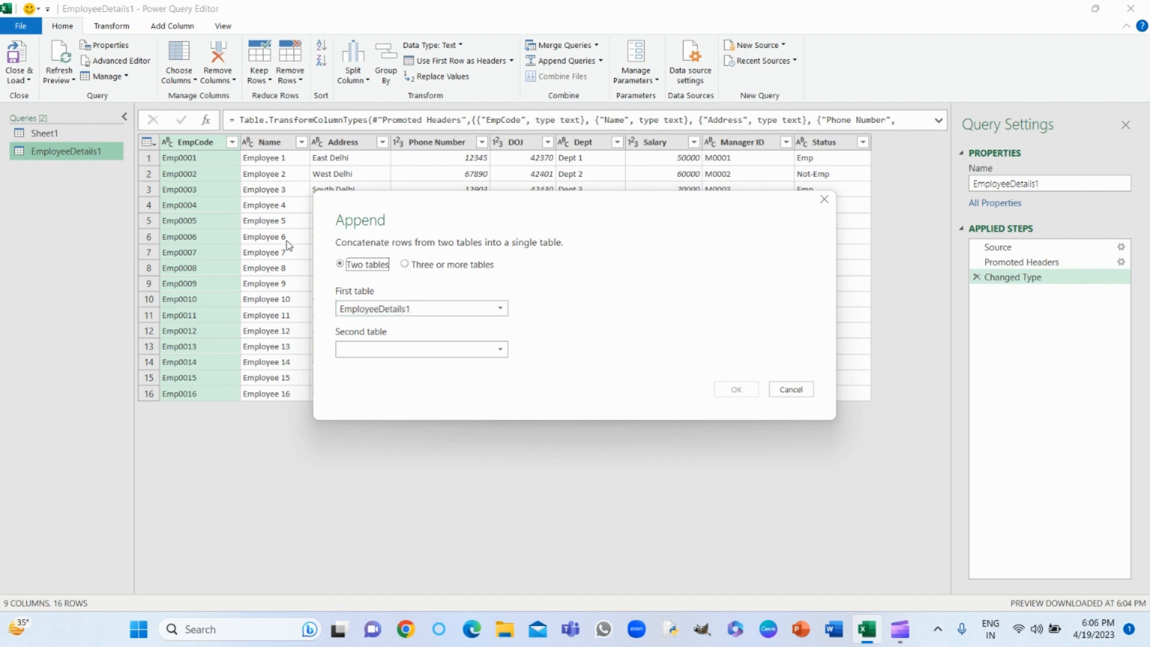
{"action": "left_click", "coordinate": [432, 349]}
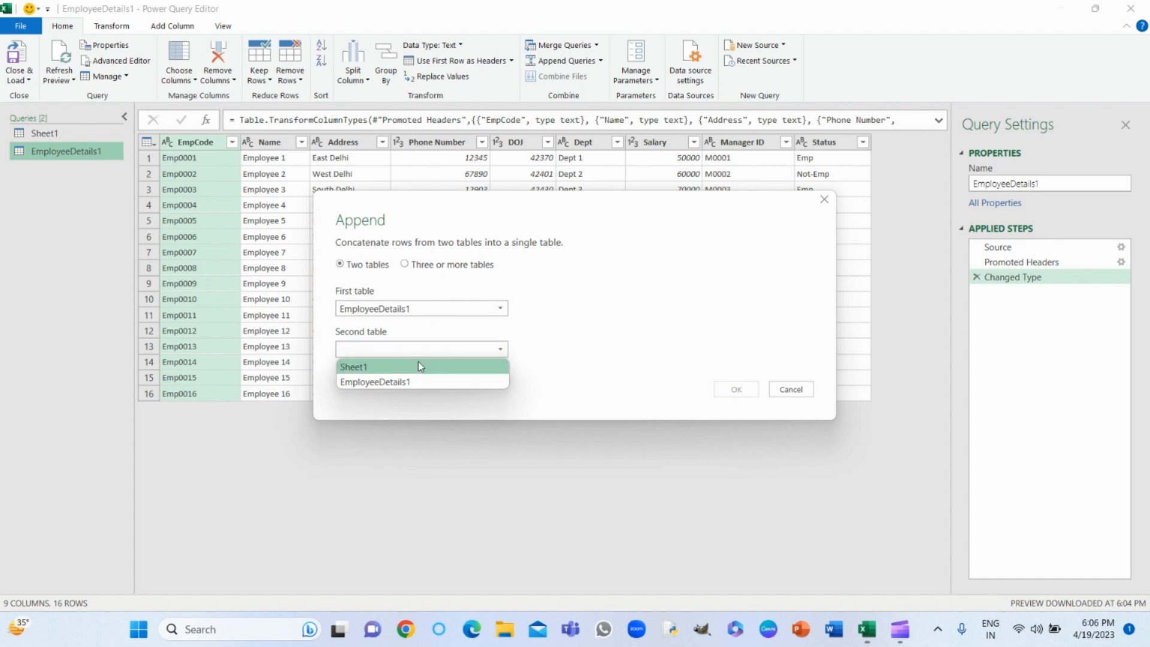
{"action": "left_click", "coordinate": [419, 367]}
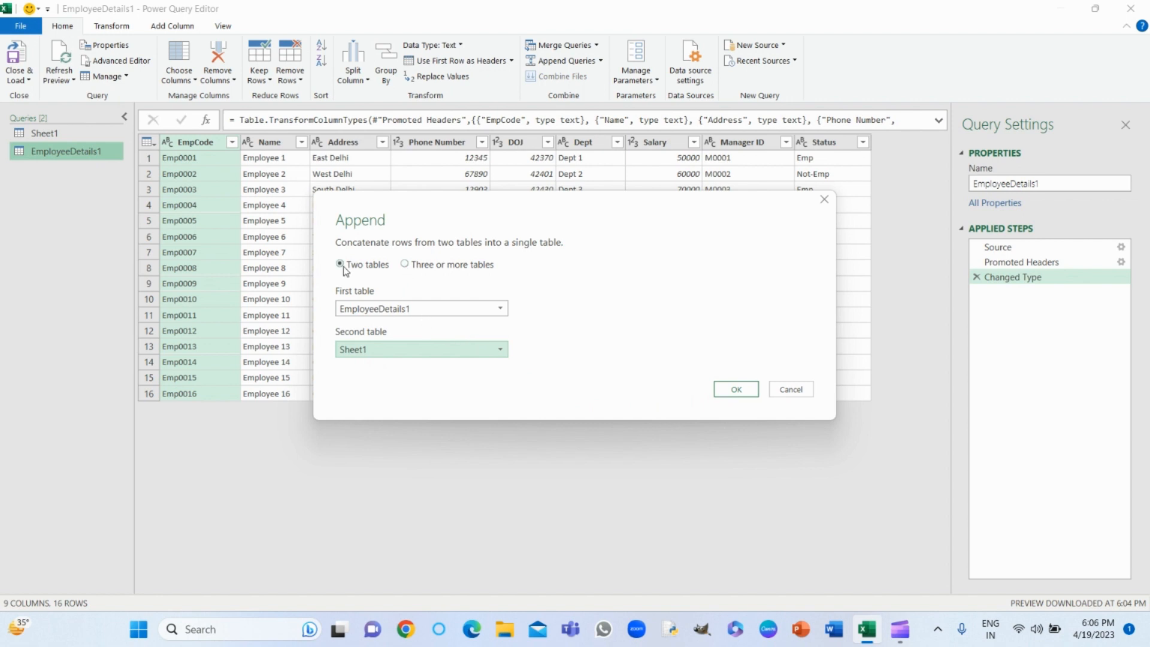
- Switch the append to three or more tables and remove EmployeeDetails1 and Sheet1 from the tables to append
{"action": "left_click", "coordinate": [406, 265]}
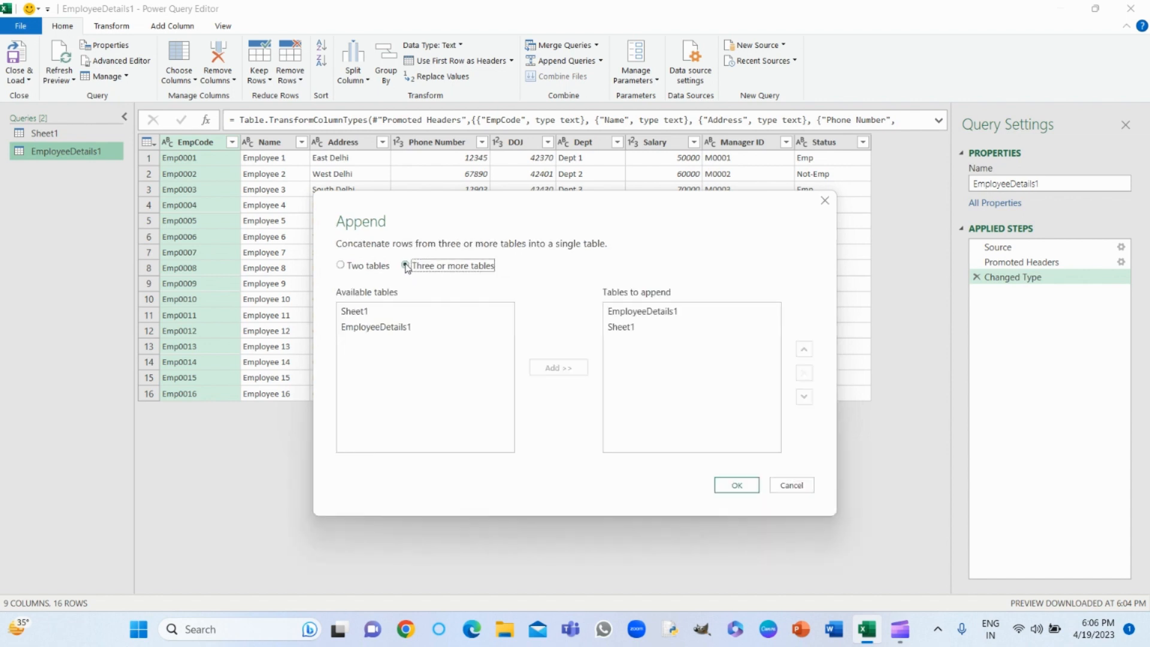
{"action": "left_click", "coordinate": [636, 314]}
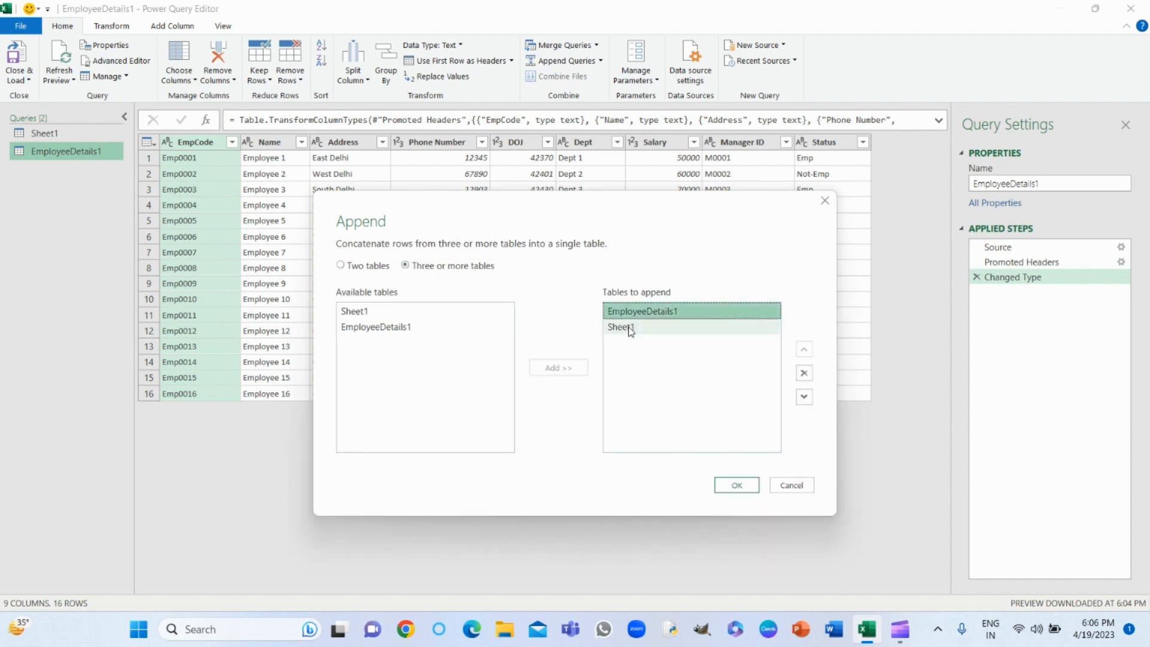
{"action": "left_click", "coordinate": [626, 327]}
{"action": "left_click", "coordinate": [804, 374]}
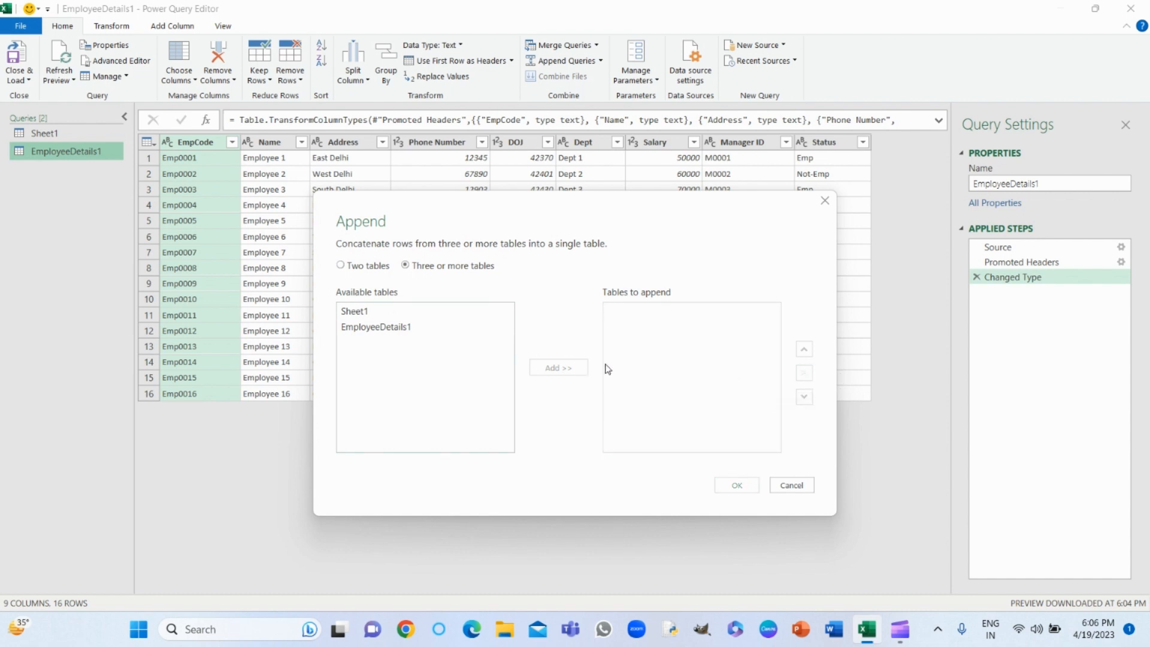
- Add EmployeeDetails1 and Sheet1 to the tables to append, in that order, and create the combined query
{"action": "left_click", "coordinate": [346, 328]}
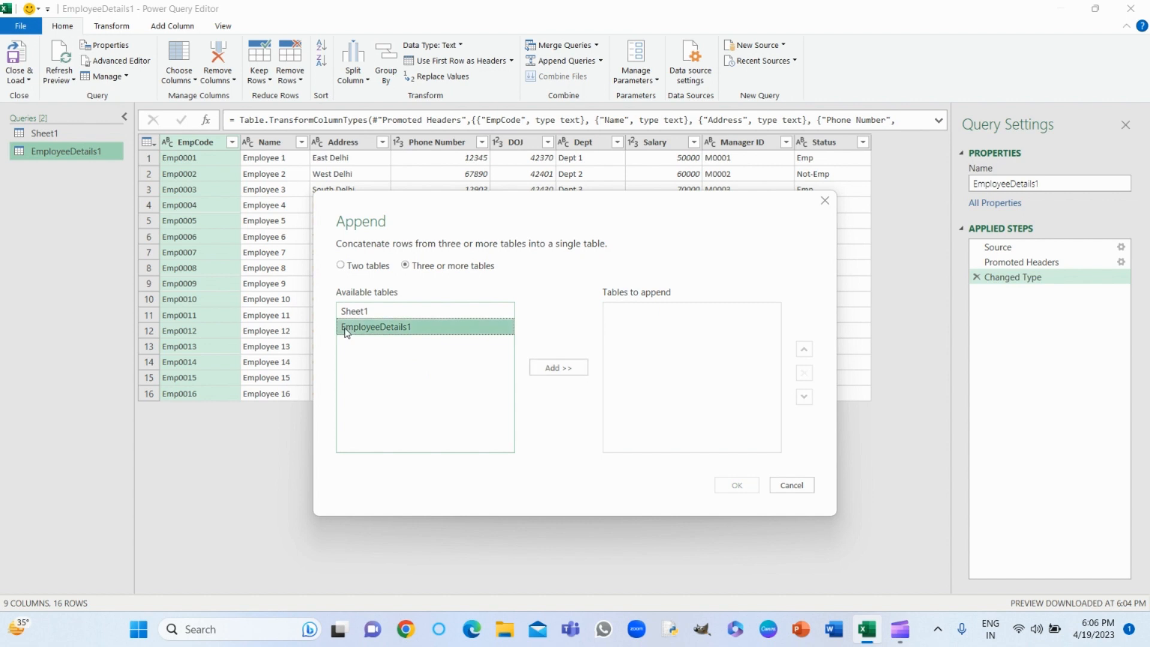
{"action": "left_click", "coordinate": [557, 368]}
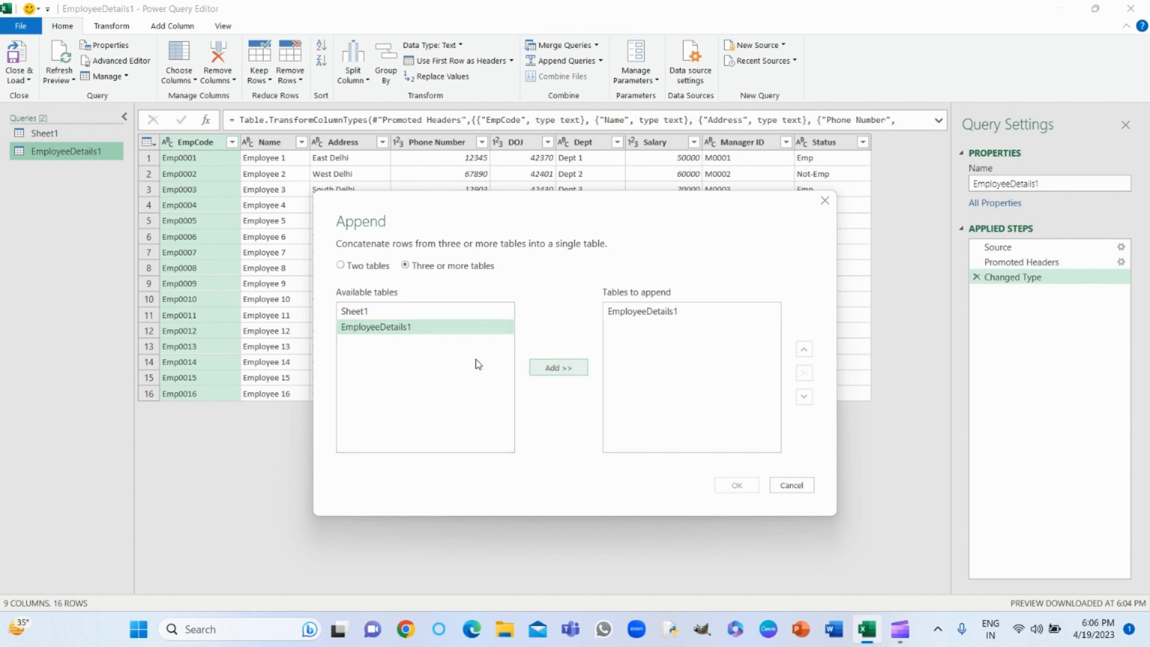
{"action": "left_click", "coordinate": [359, 312]}
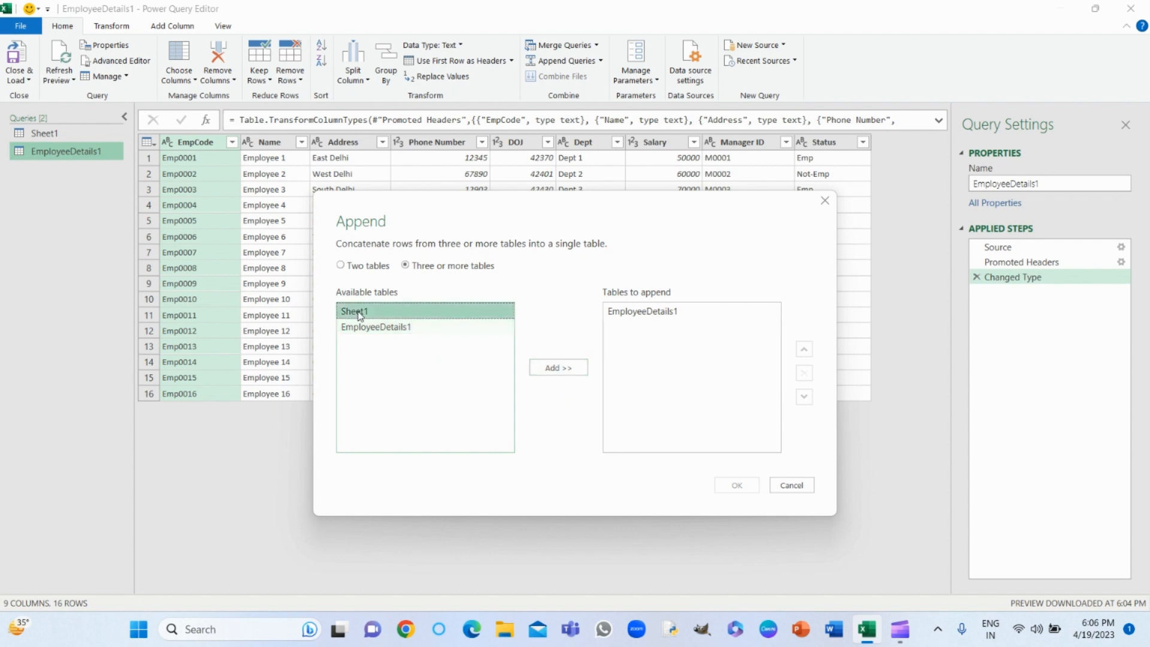
{"action": "left_click", "coordinate": [556, 370]}
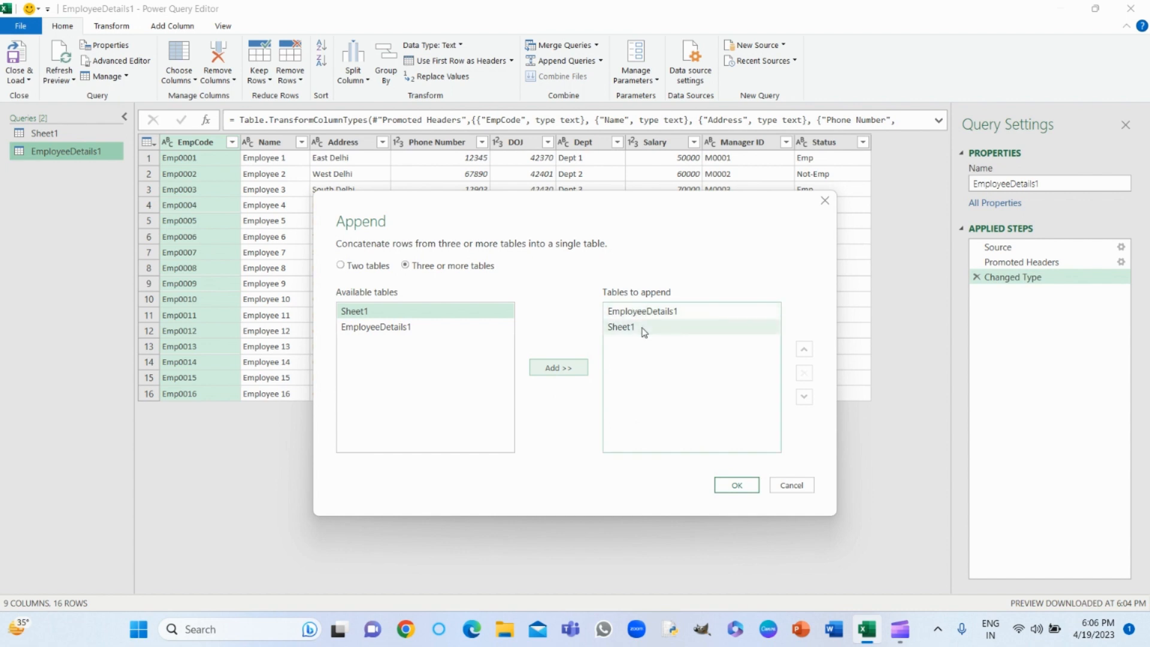
{"action": "left_click", "coordinate": [735, 485]}
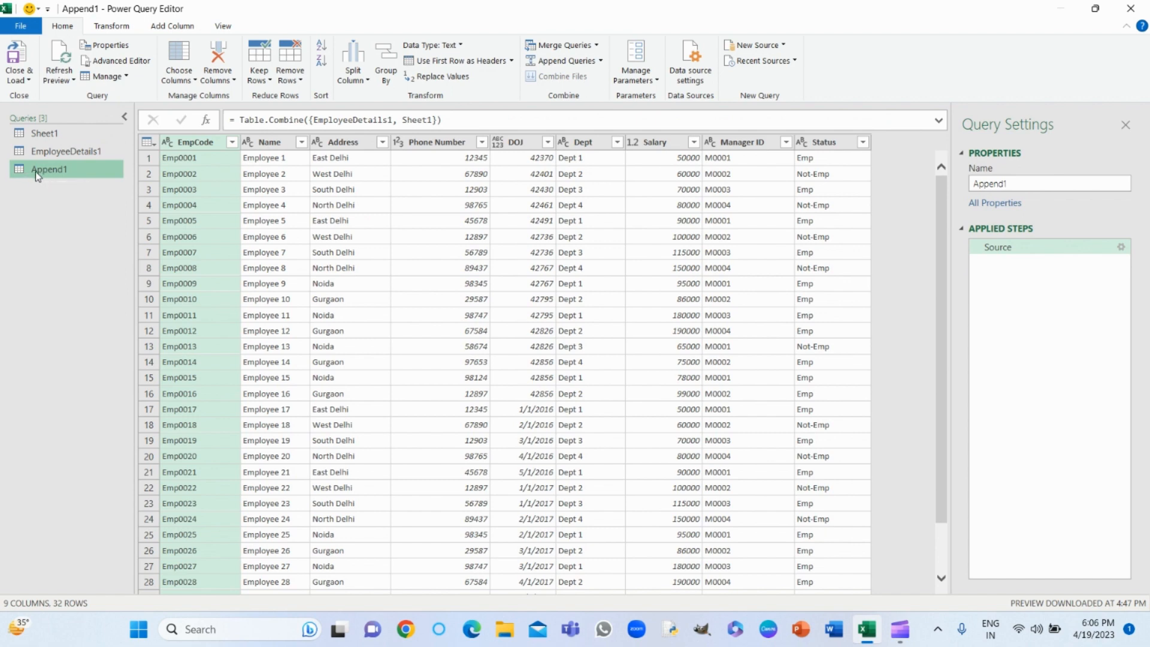
- Rename the combined query as Employee, load it to a worksheet, and look through its rows
{"action": "left_click", "coordinate": [1017, 184]}
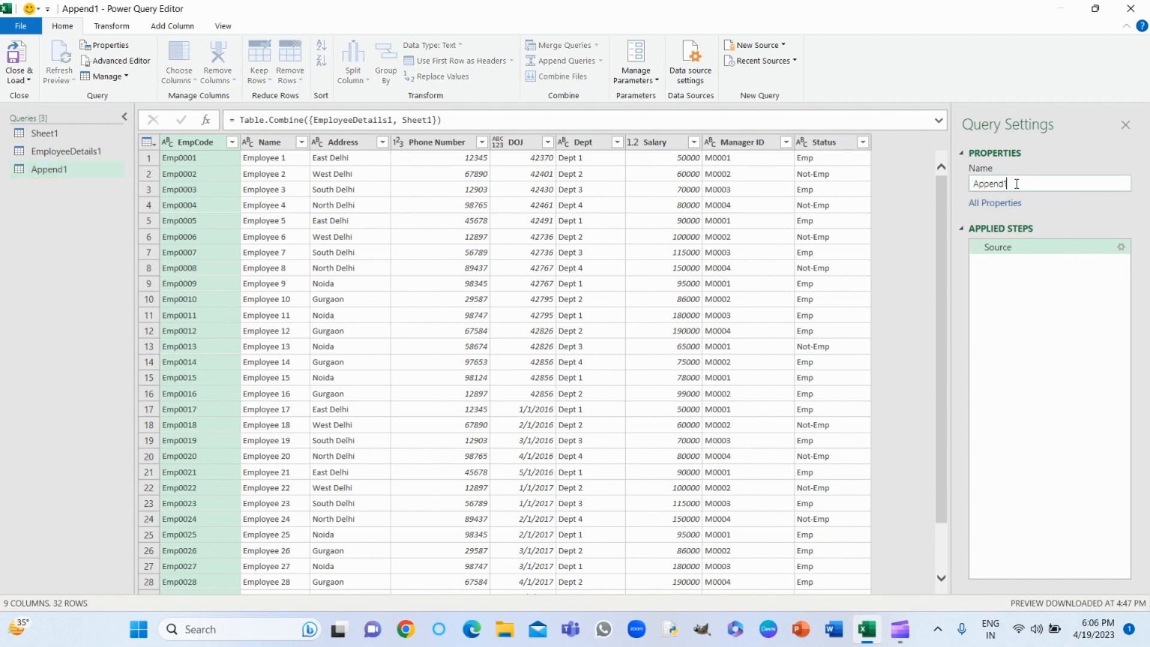
{"action": "key", "text": "BackSpace"}
{"action": "key", "text": "BackSpace"}
{"action": "key", "text": "BackSpace"}
{"action": "key", "text": "BackSpace"}
{"action": "left_click", "coordinate": [14, 58]}
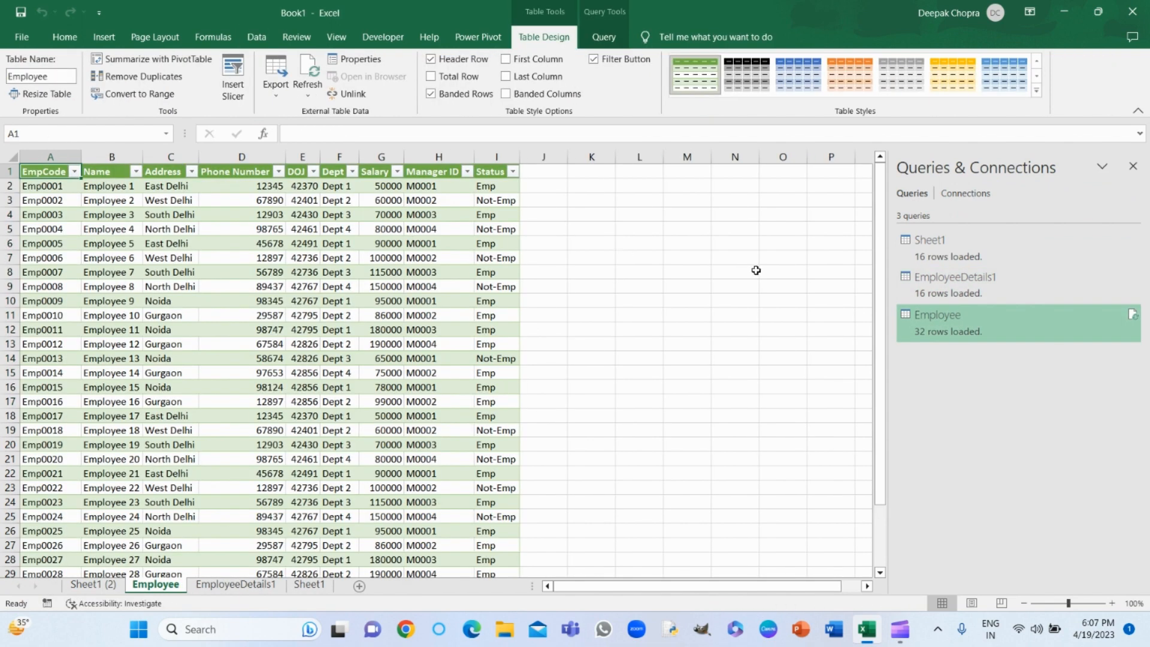
{"action": "left_click_drag", "start_coordinate": [881, 263], "coordinate": [881, 436]}
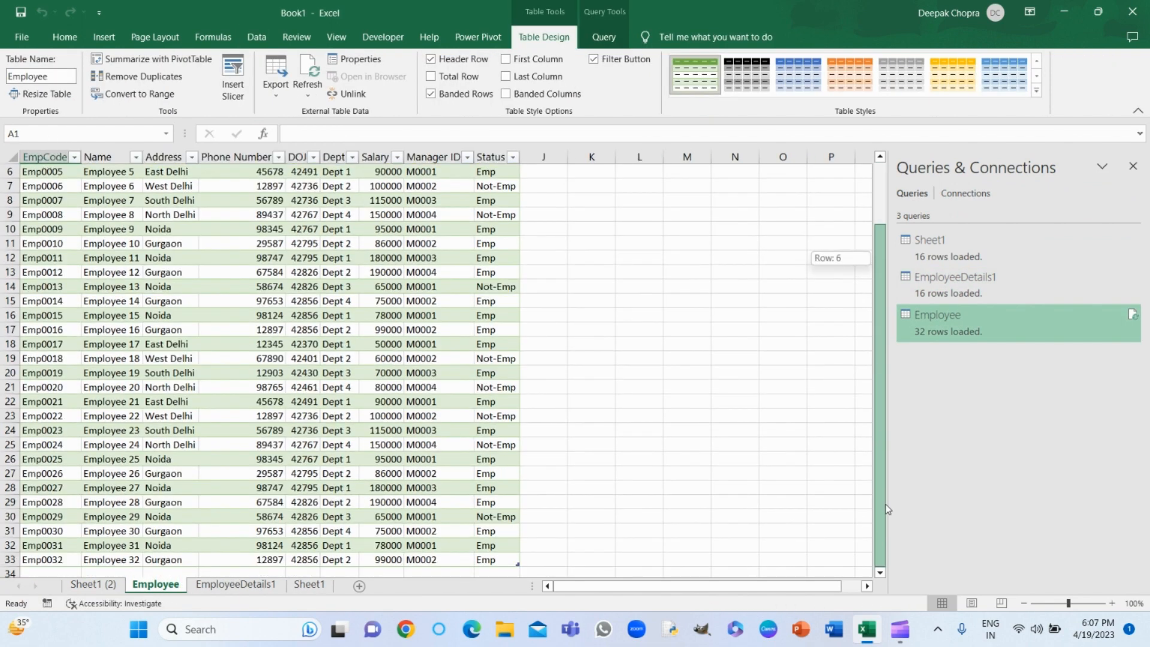
{"action": "left_click_drag", "start_coordinate": [886, 505], "coordinate": [857, 172]}
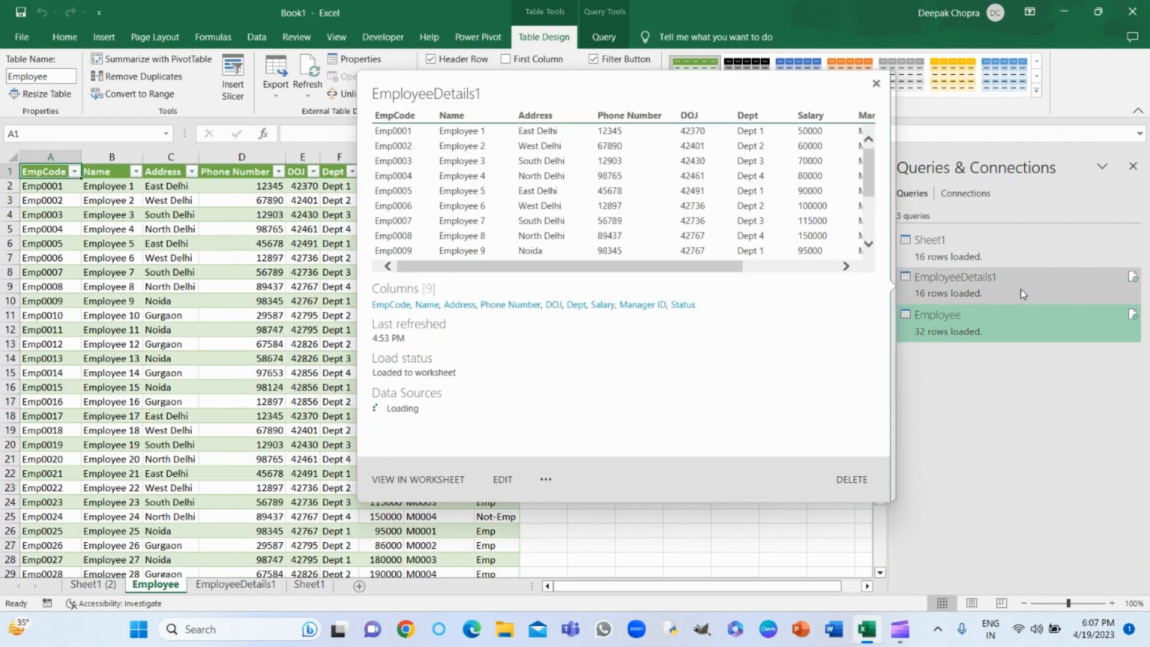
- Open the EmployeeDetails1 query in the Power Query Editor and compare its rows with the Sheet1 query
{"action": "double_click", "coordinate": [1021, 289]}
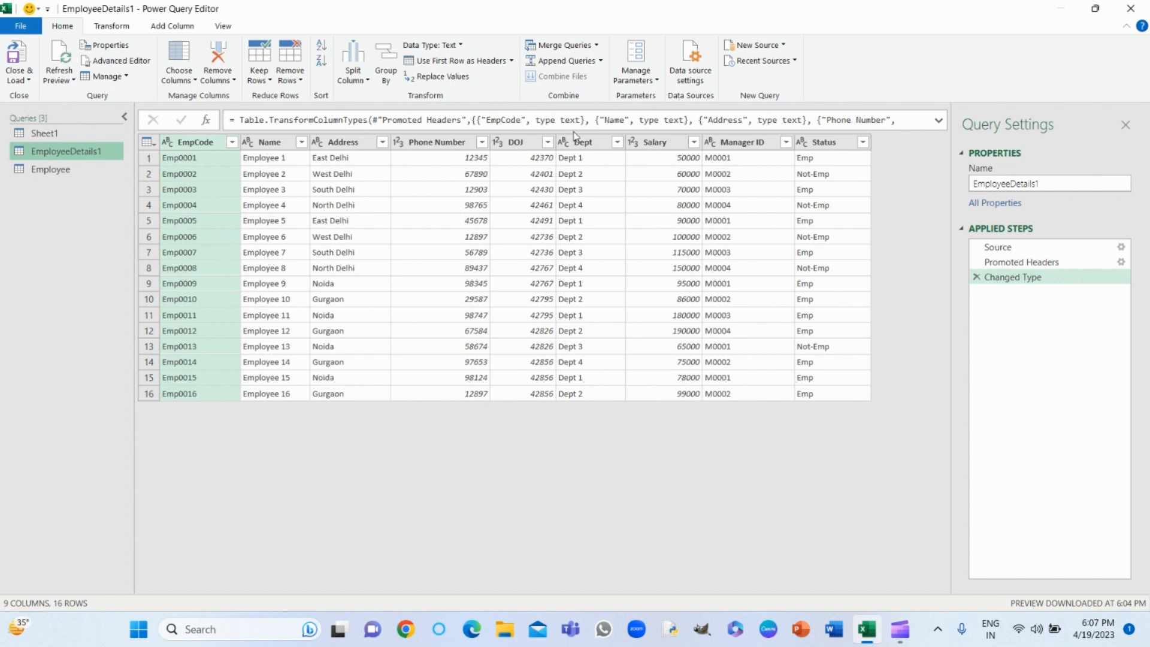
{"action": "left_click", "coordinate": [600, 61]}
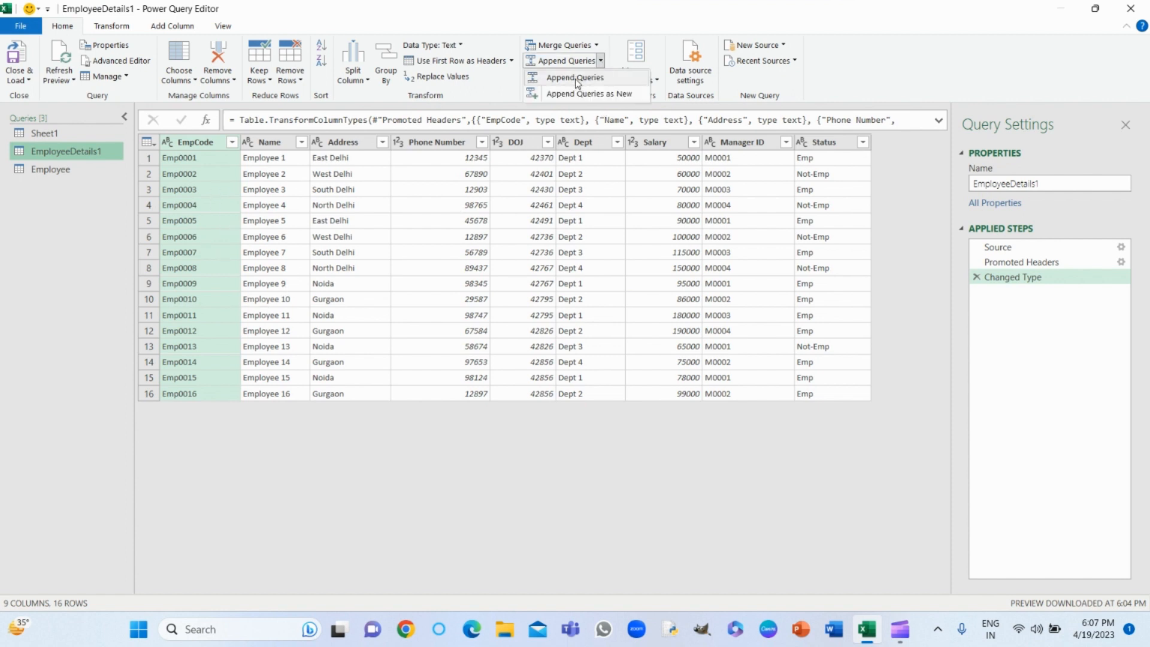
{"action": "left_click", "coordinate": [374, 456]}
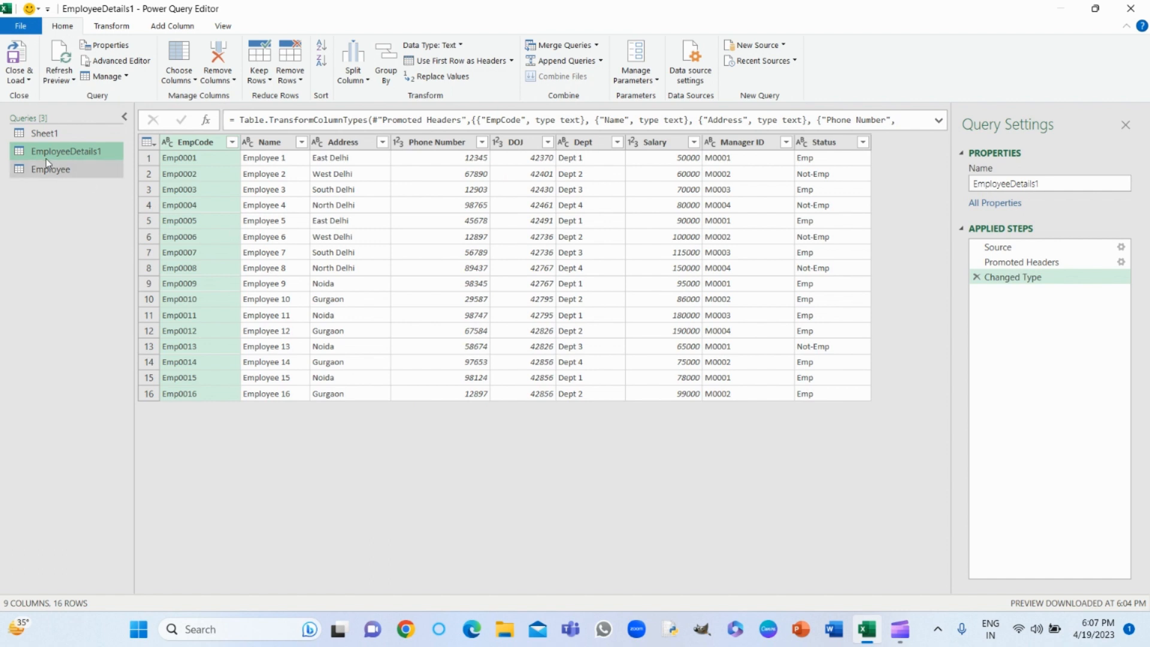
{"action": "left_click", "coordinate": [42, 134]}
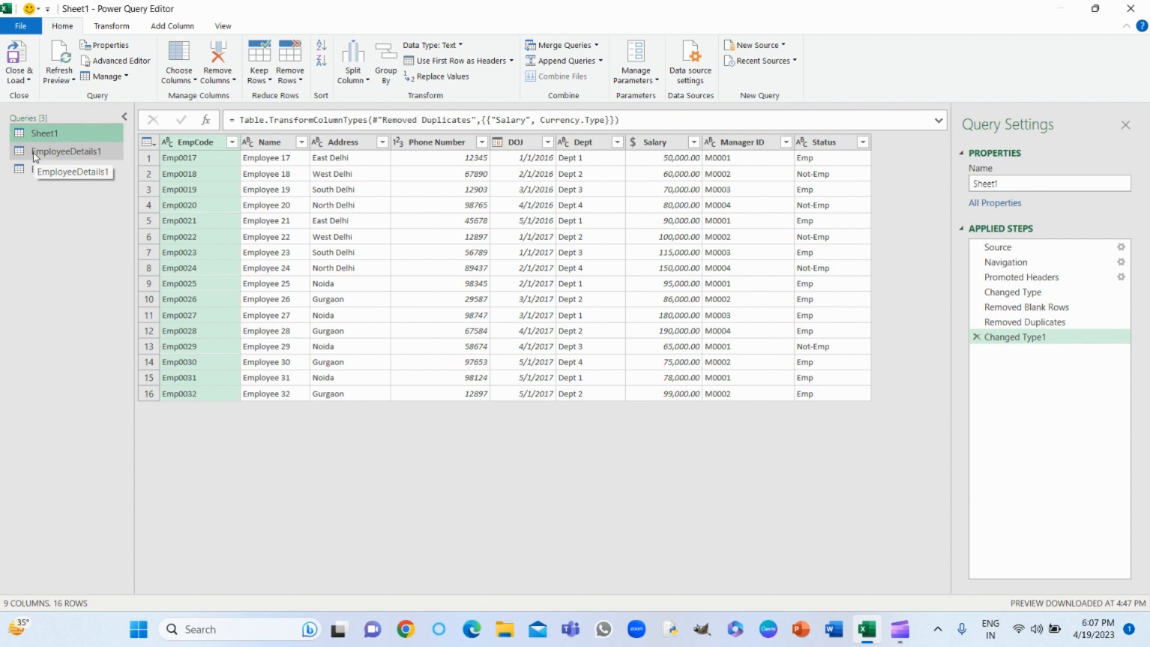
{"action": "left_click", "coordinate": [34, 155]}
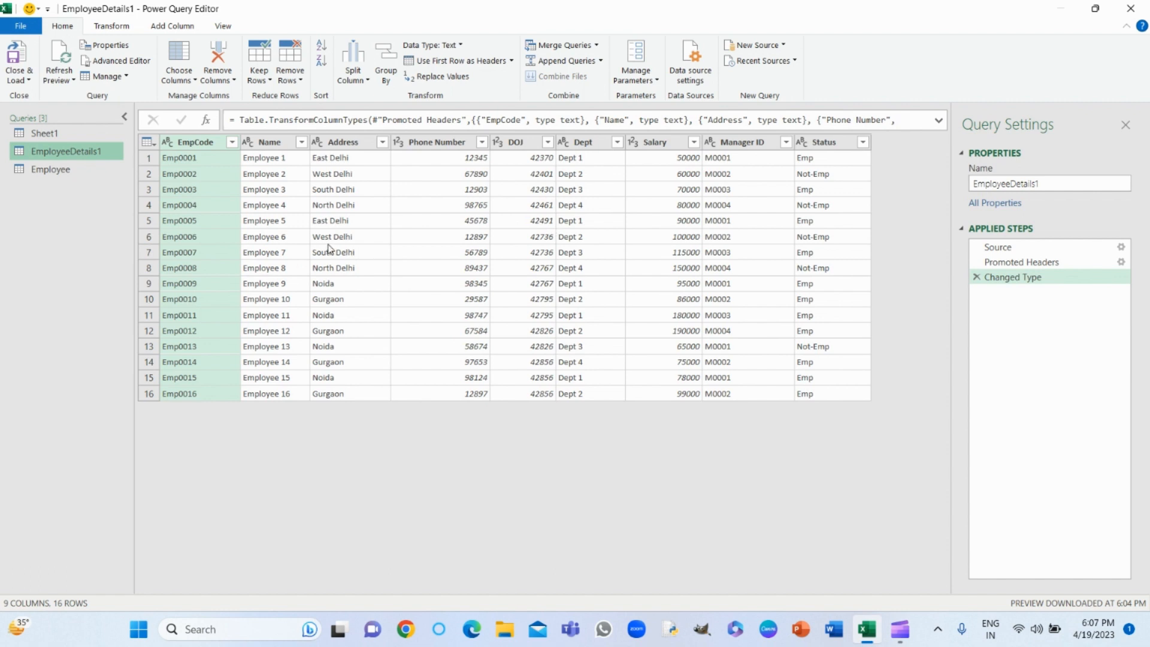
- Append Sheet1 directly to the EmployeeDetails1 query, using the two-table option and without creating a new query
{"action": "left_click", "coordinate": [601, 61]}
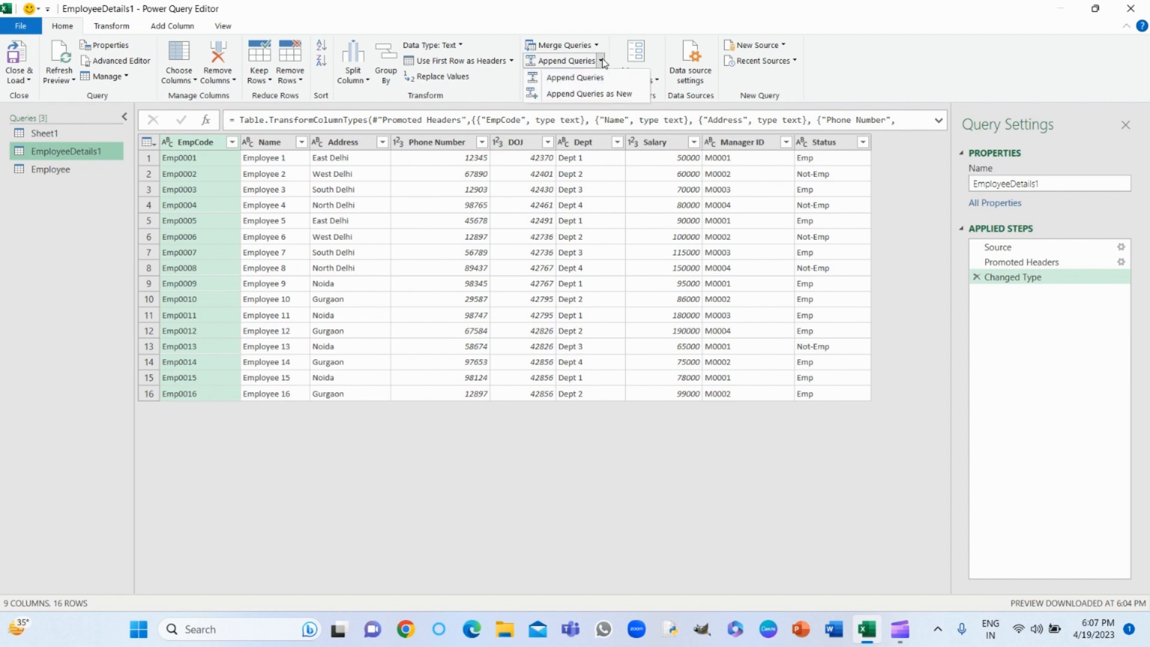
{"action": "left_click", "coordinate": [595, 78]}
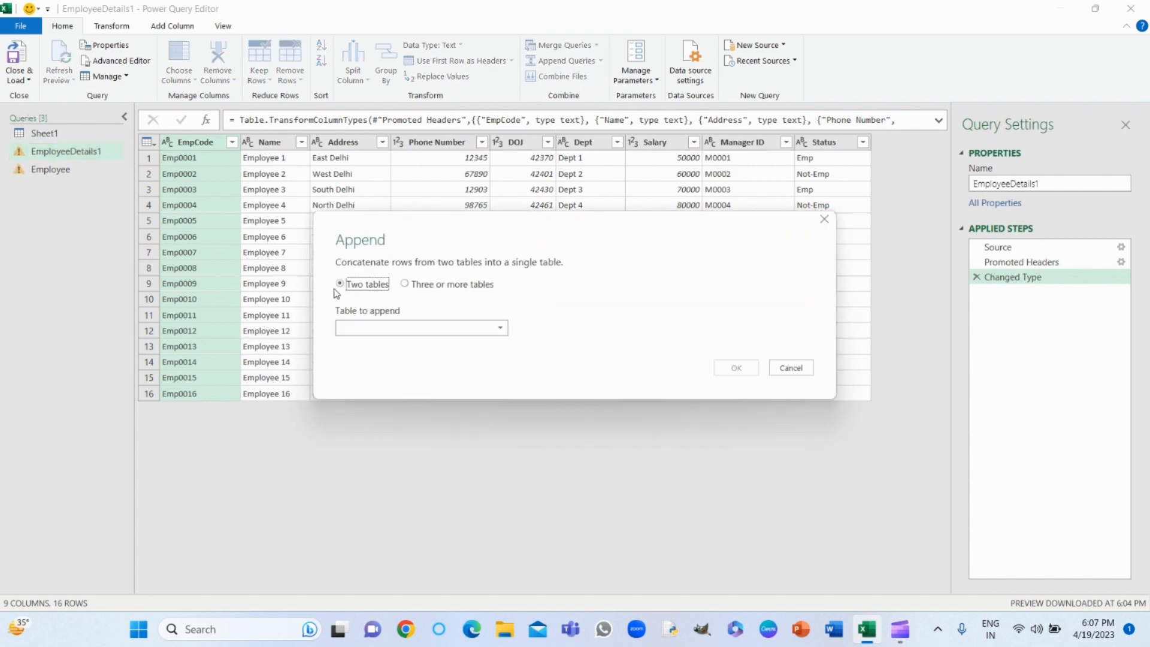
{"action": "left_click", "coordinate": [406, 286]}
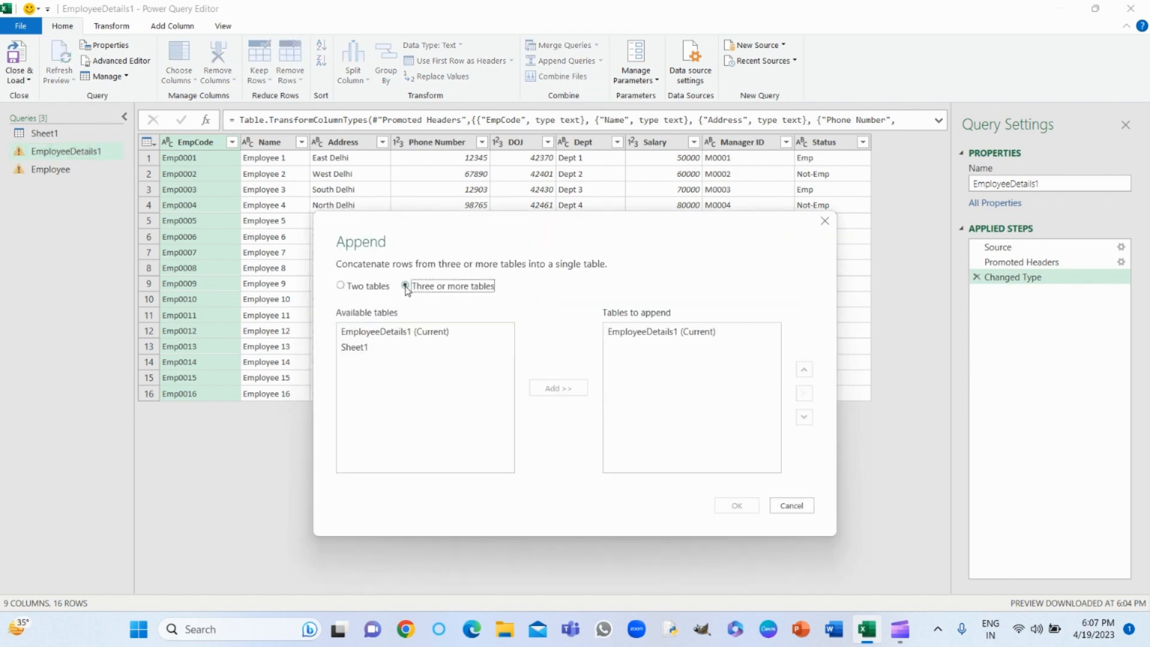
{"action": "left_click", "coordinate": [340, 287]}
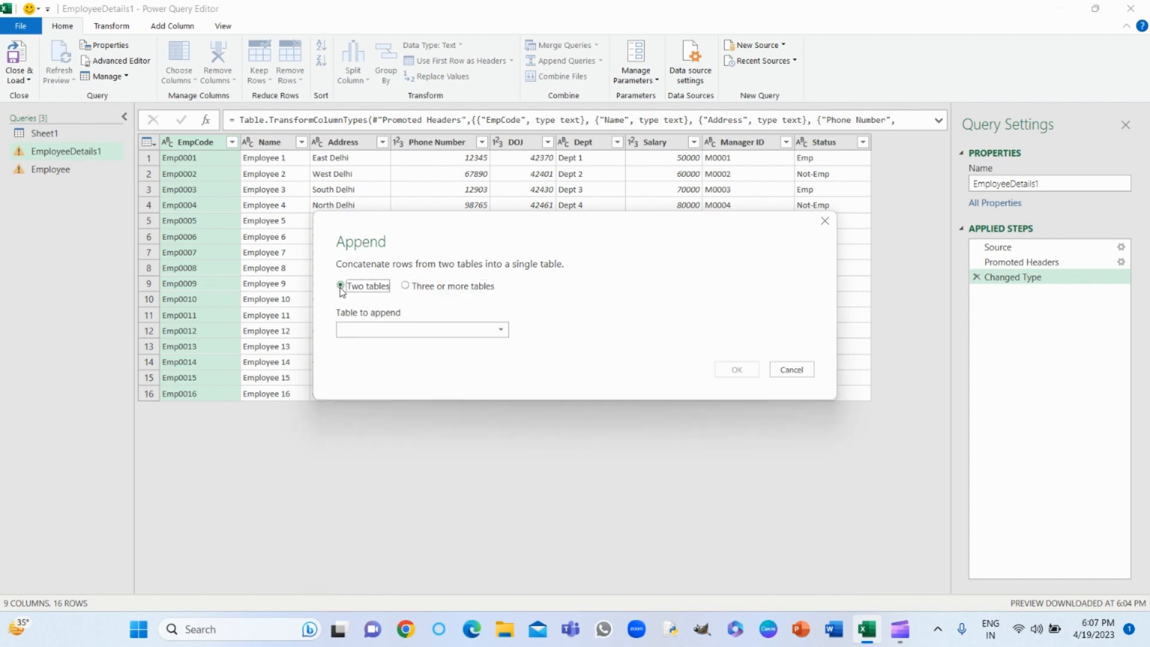
{"action": "left_click", "coordinate": [502, 331]}
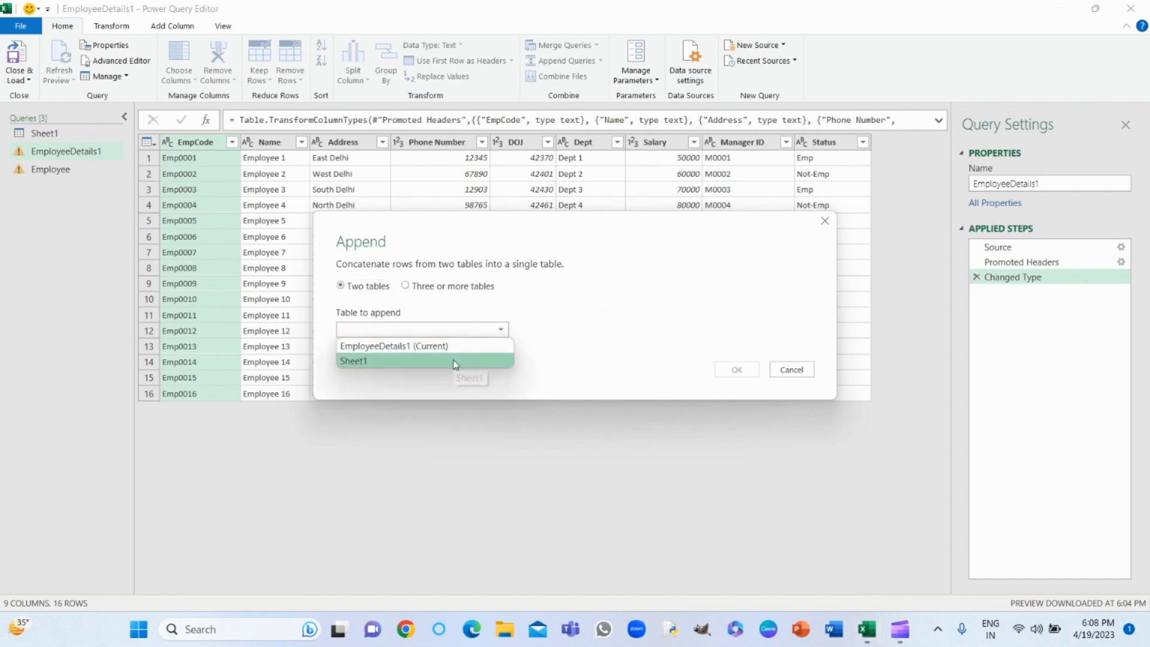
{"action": "left_click", "coordinate": [455, 361]}
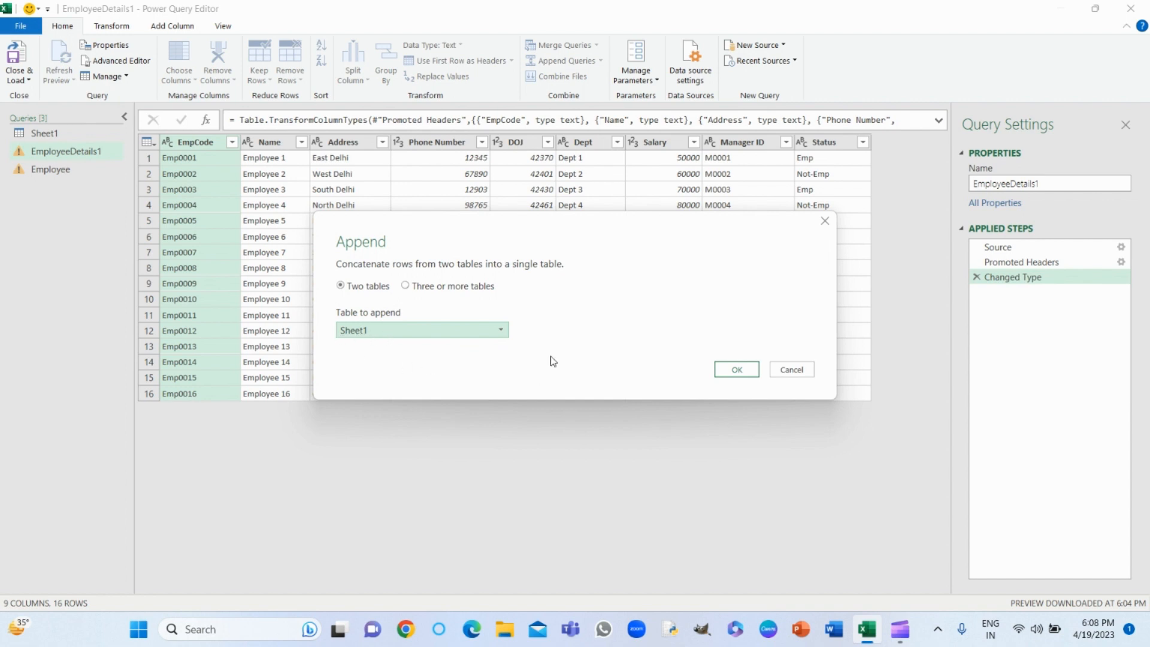
{"action": "left_click", "coordinate": [740, 370]}
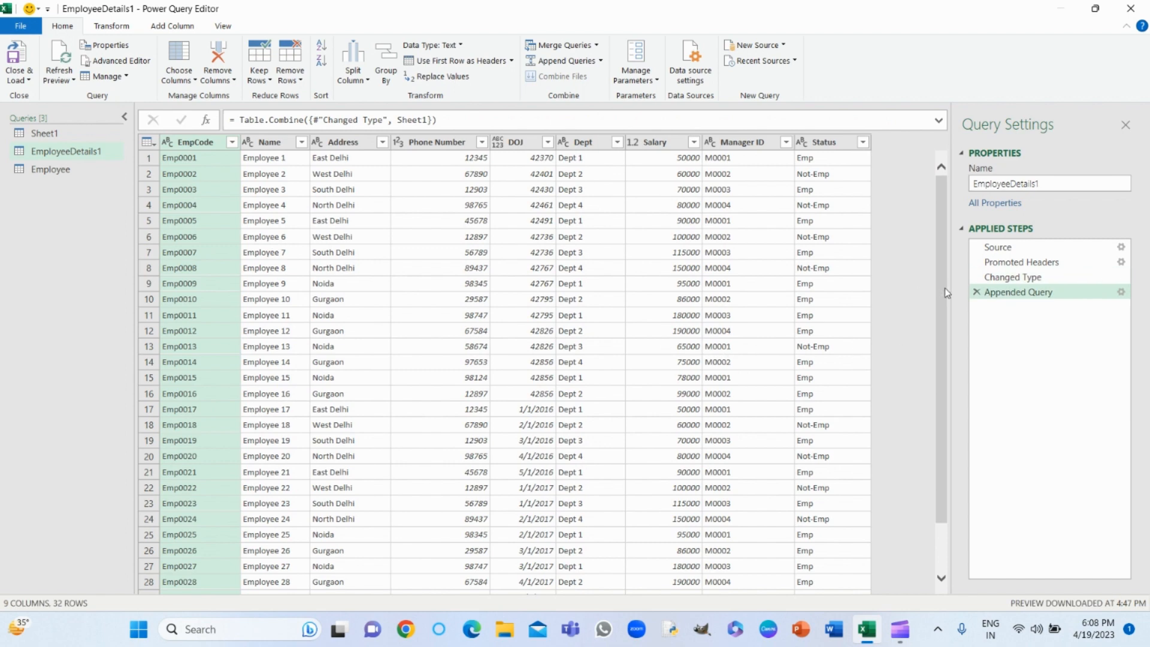
- Load the appended EmployeeDetails1 query back to its worksheet and check the added employee rows
{"action": "left_click_drag", "start_coordinate": [943, 288], "coordinate": [949, 419]}
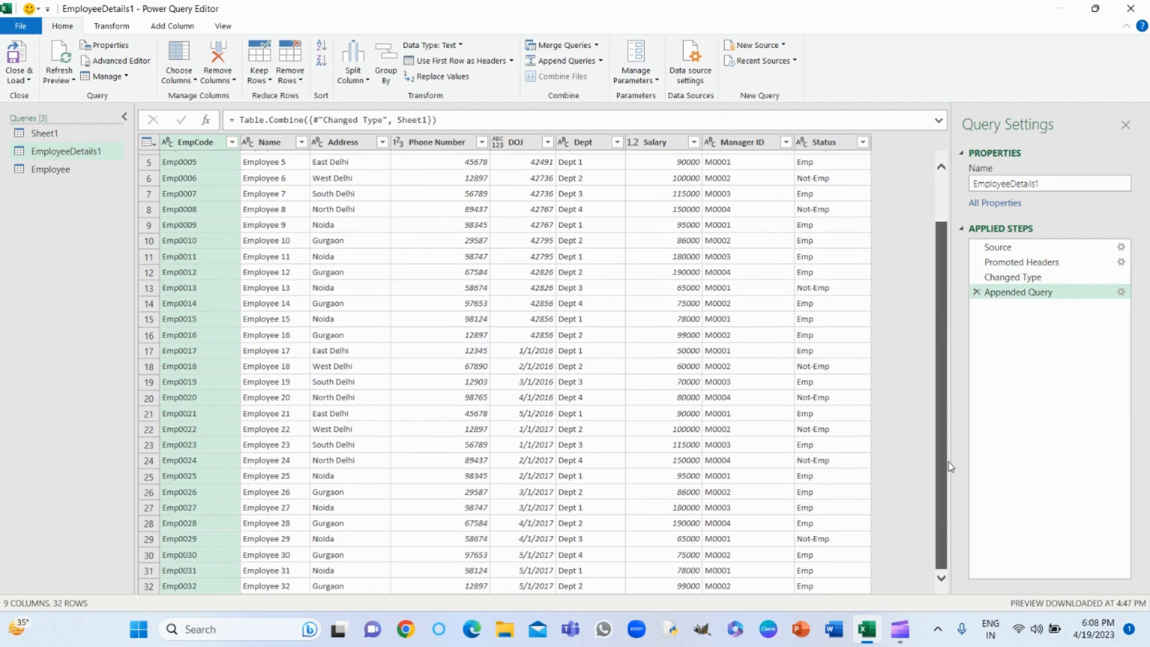
{"action": "left_click_drag", "start_coordinate": [947, 461], "coordinate": [931, 166]}
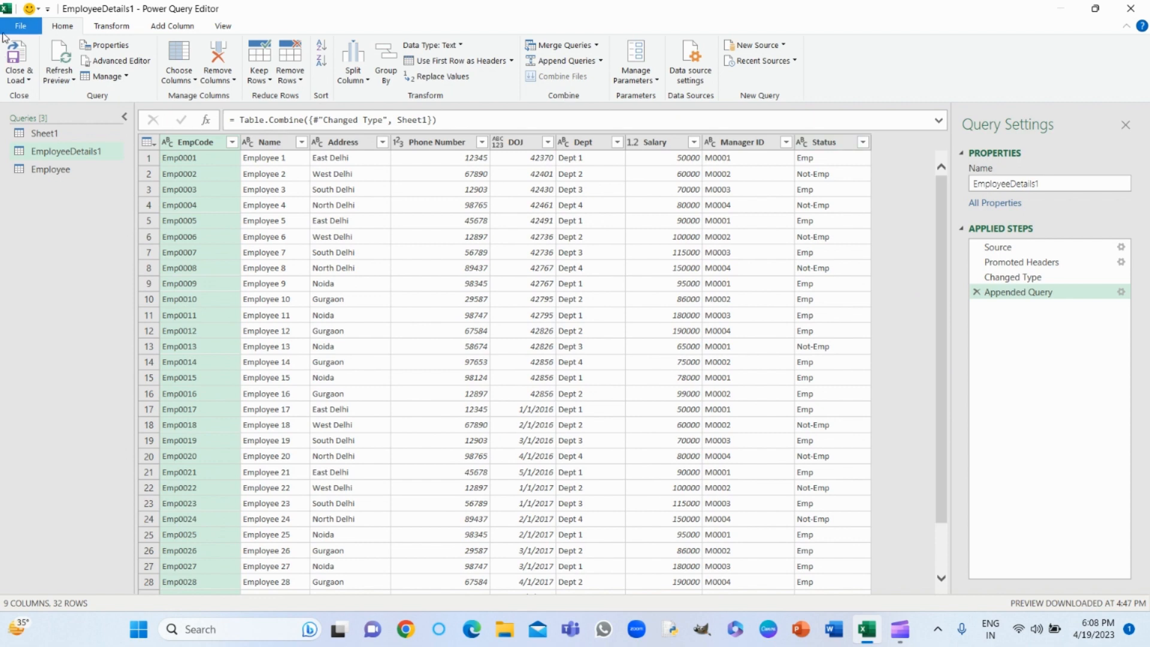
{"action": "left_click", "coordinate": [21, 60]}
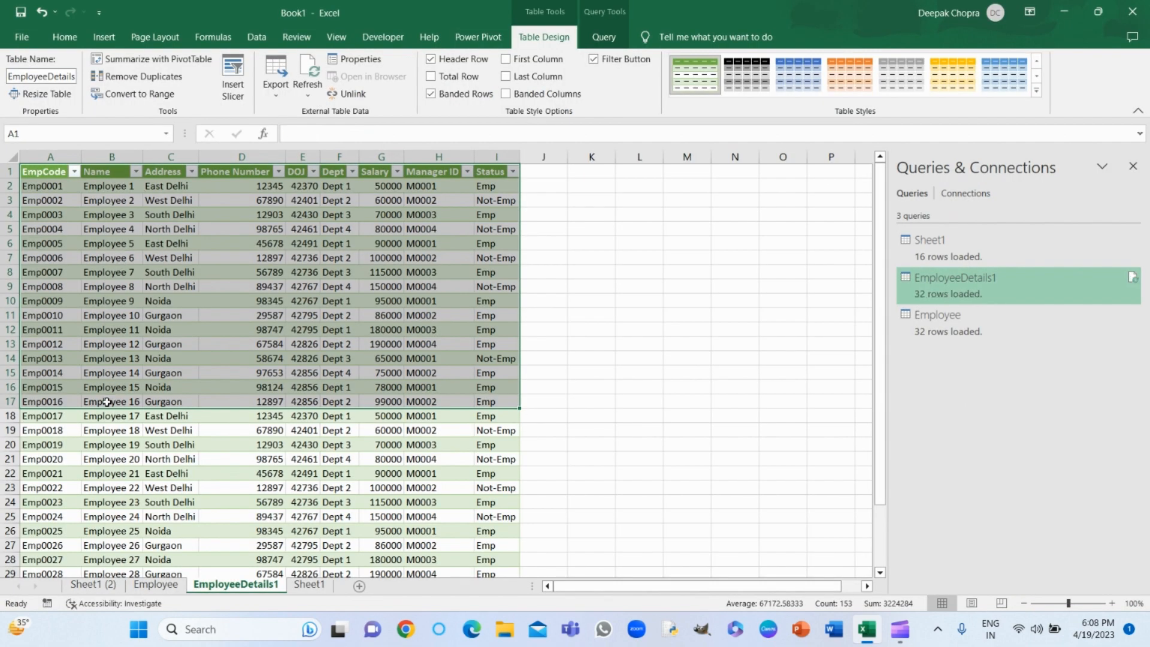
{"action": "left_click", "coordinate": [75, 416]}
{"action": "key", "text": "Down"}
{"action": "key", "text": "Down"}
{"action": "key", "text": "Down"}
{"action": "key", "text": "Down"}
{"action": "key", "text": "Down"}
{"action": "key", "text": "Down"}
{"action": "key", "text": "Down"}
{"action": "key", "text": "Down"}
{"action": "key", "text": "Down"}
{"action": "key", "text": "Down"}
{"action": "key", "text": "Down"}
{"action": "key", "text": "Down"}
{"action": "key", "text": "Down"}
{"action": "key", "text": "Down"}
{"action": "key", "text": "Down"}
{"action": "key", "text": "Down"}
{"action": "key", "text": "Down"}
{"action": "key", "text": "Down"}
{"action": "key", "text": "Down"}
{"action": "key", "text": "Down"}
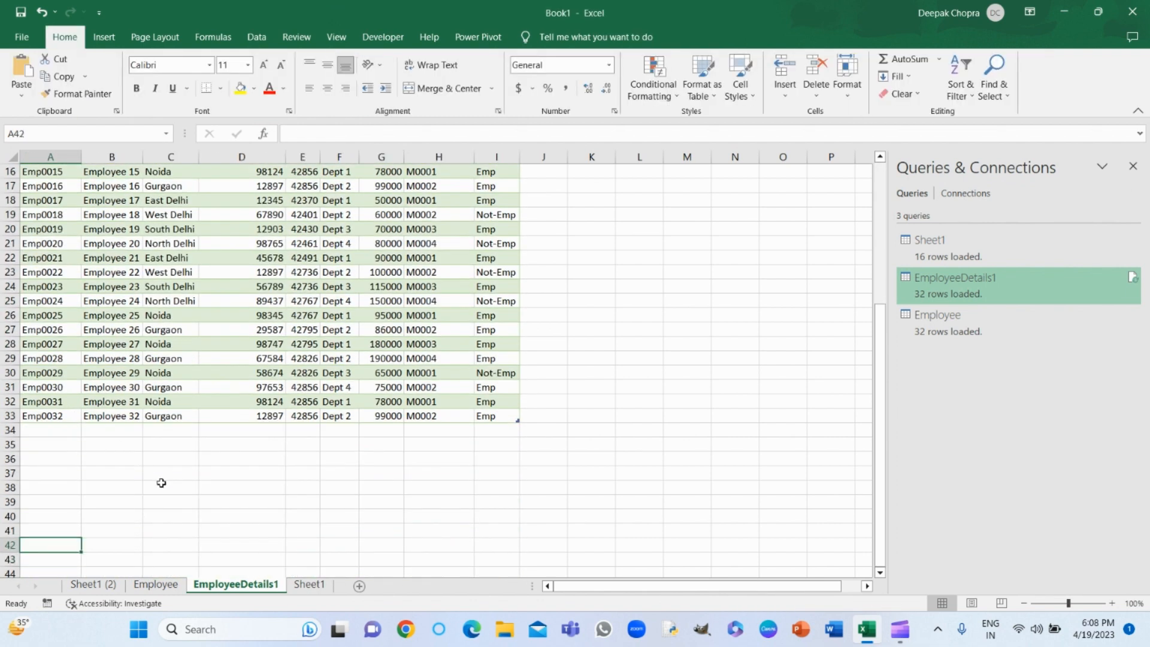
- Switch to the Employee worksheet and bring up the commands for getting external data
{"action": "left_click", "coordinate": [137, 588]}
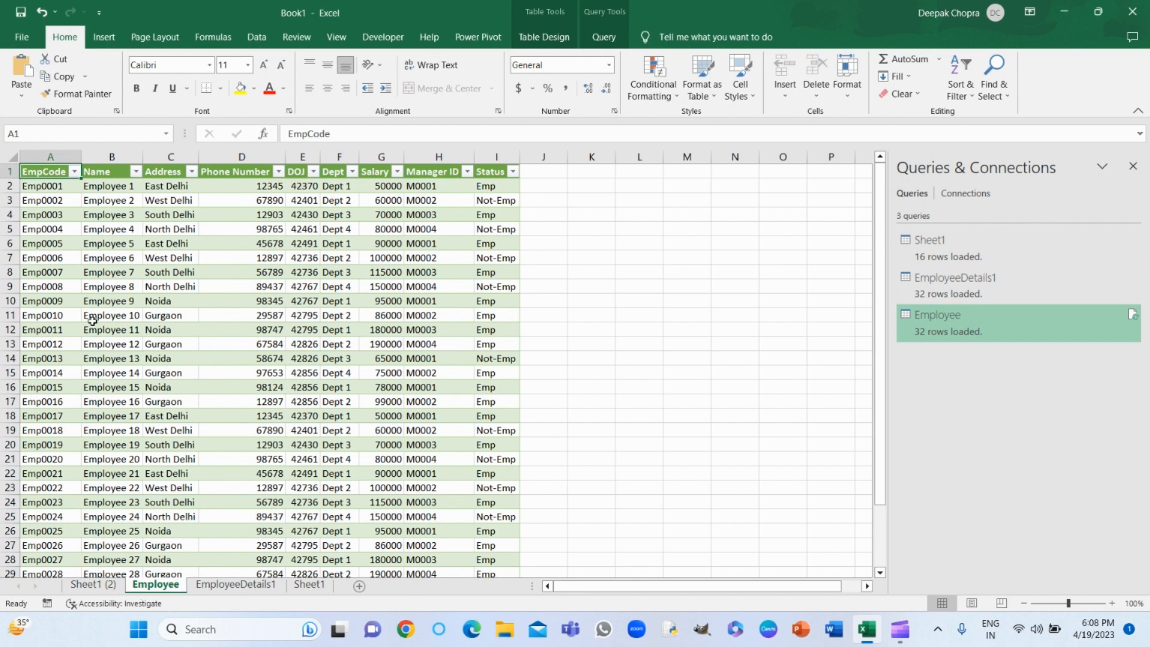
{"action": "left_click", "coordinate": [257, 37]}
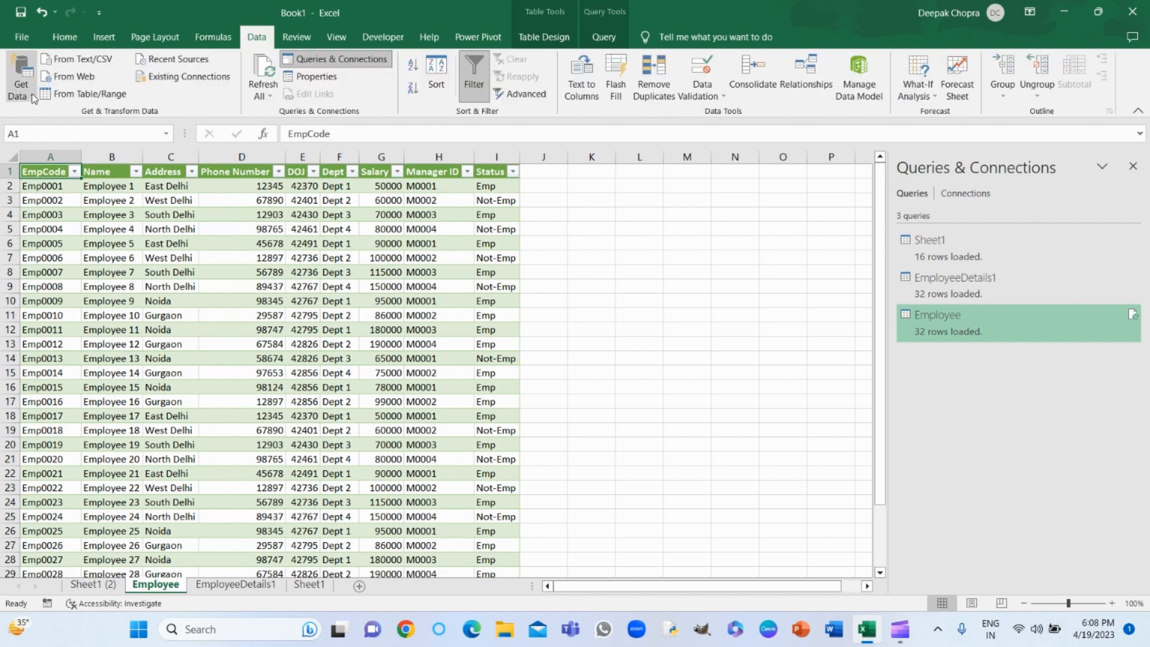